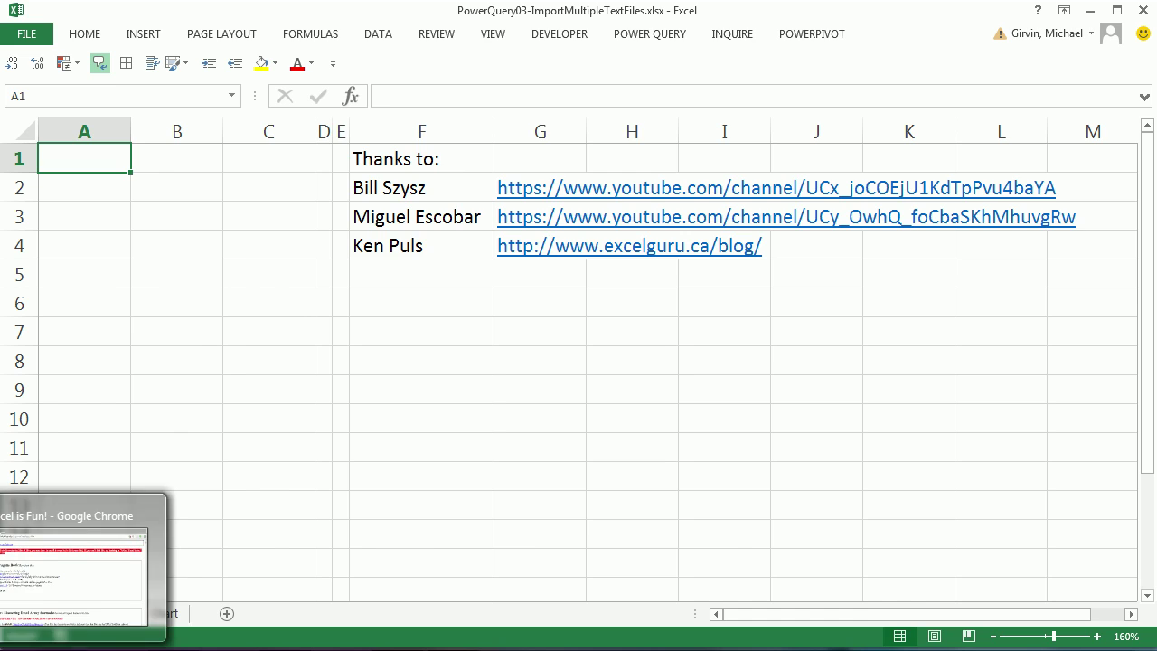
- Browse down the Excel is Fun! download page, then return to the PowerQuery03 workbook
left_click(150, 626)
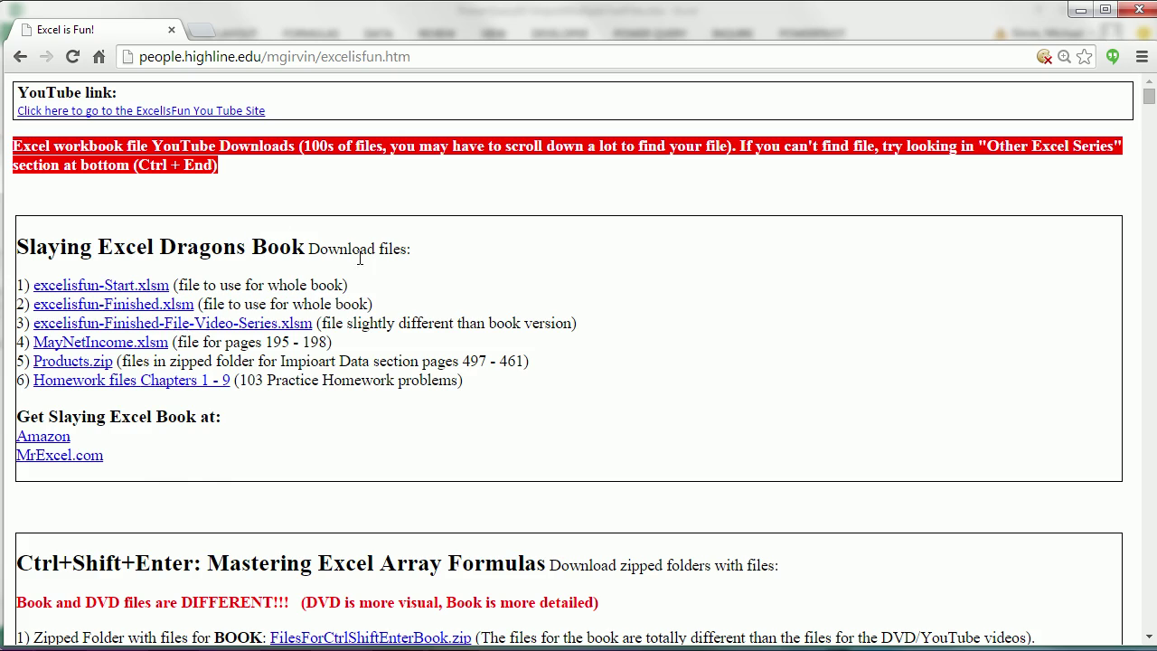
scroll(615, 280, "down", 15)
scroll(614, 284, "down", 14)
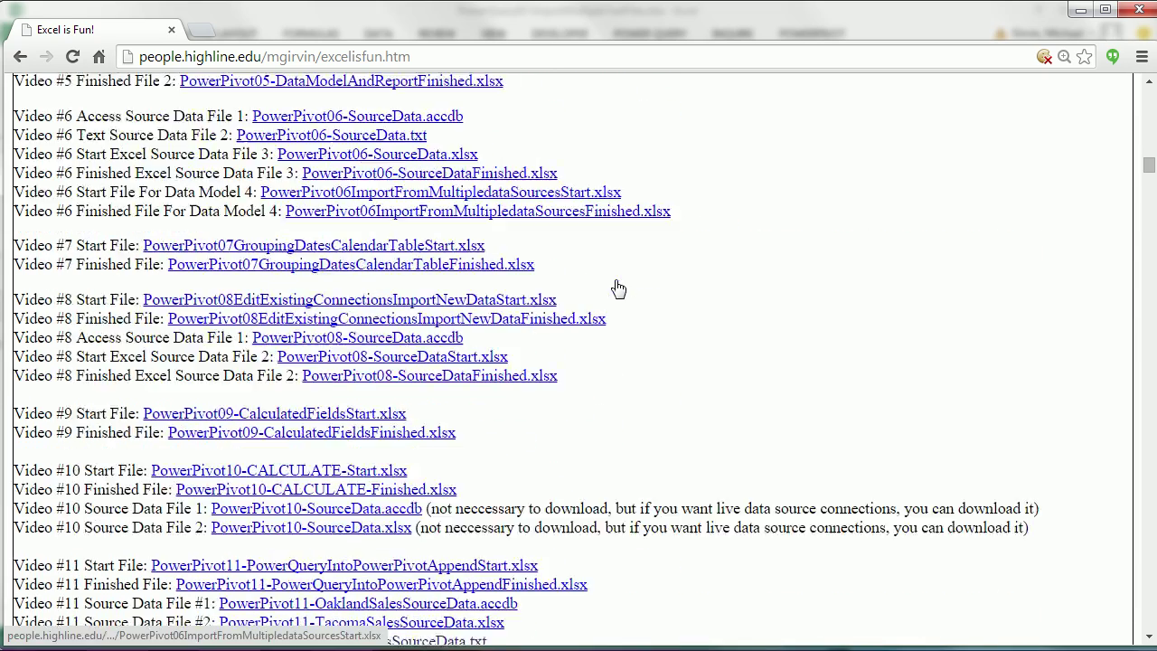
scroll(624, 299, "up", 10)
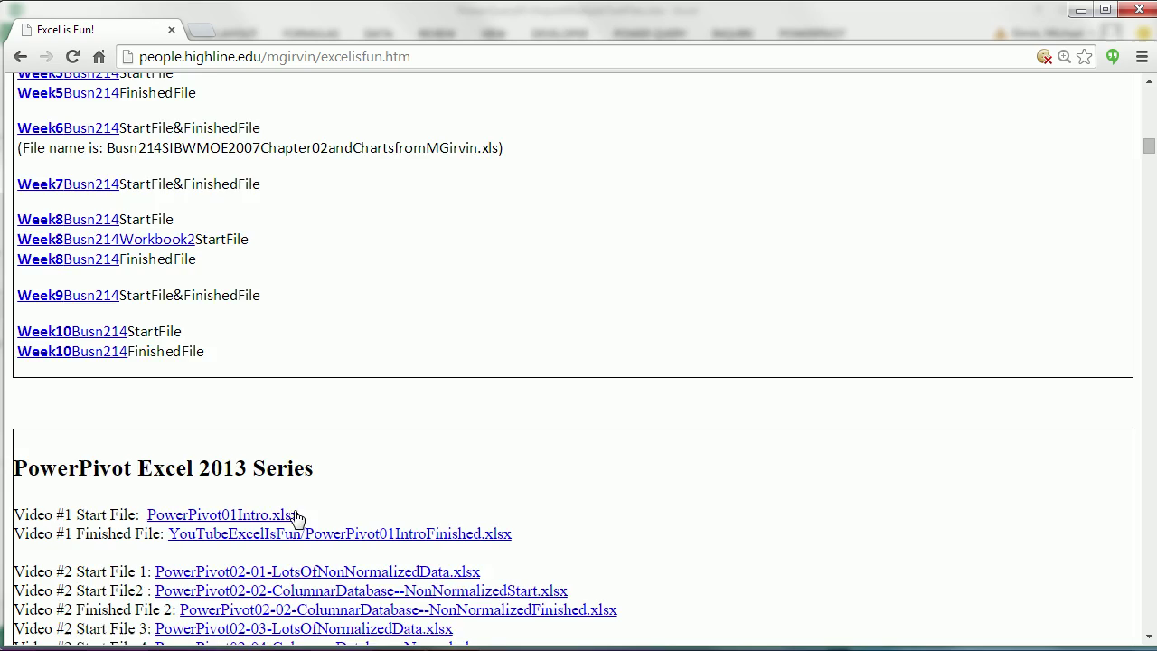
scroll(371, 552, "down", 8)
scroll(402, 443, "down", 6)
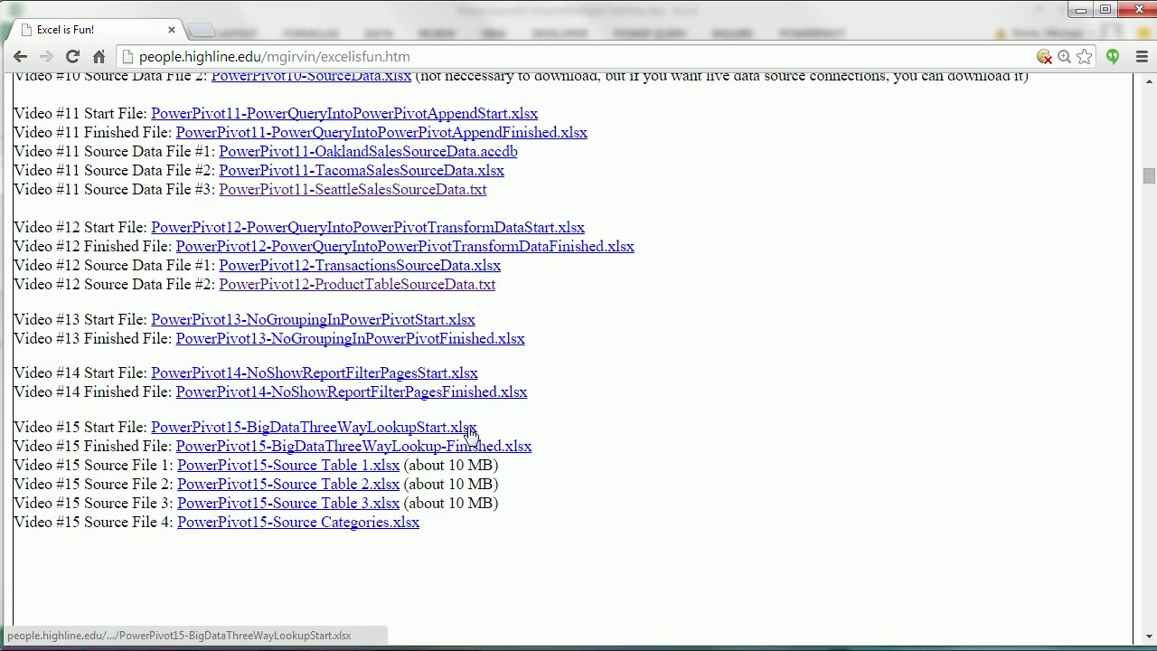
scroll(488, 443, "down", 7)
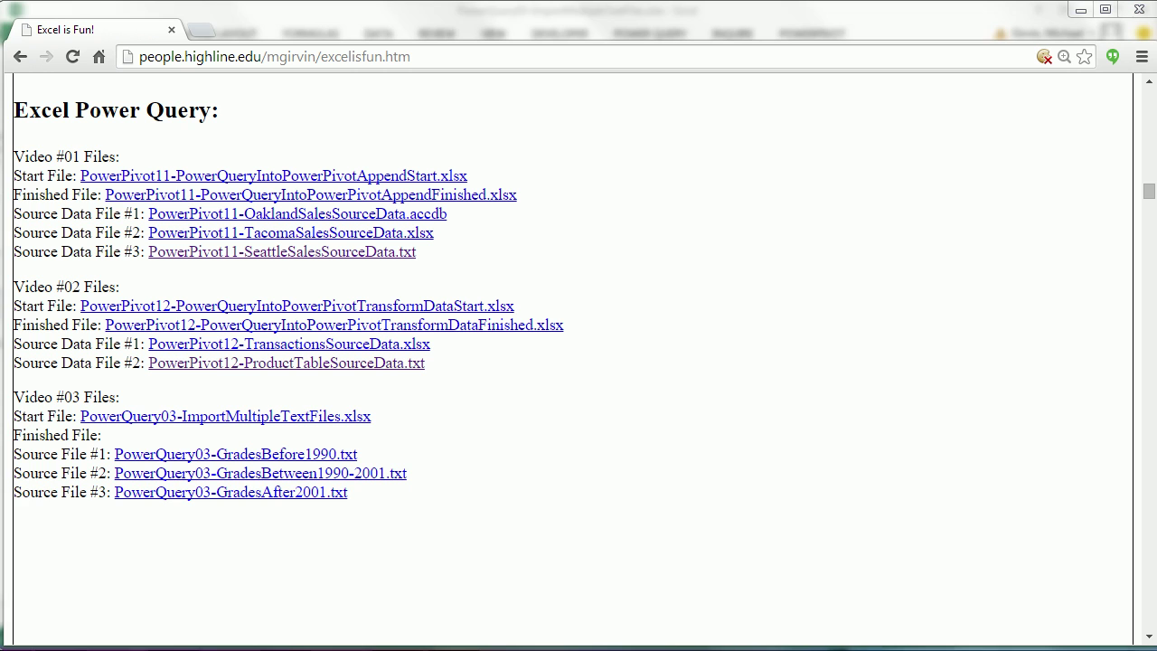
left_click(74, 578)
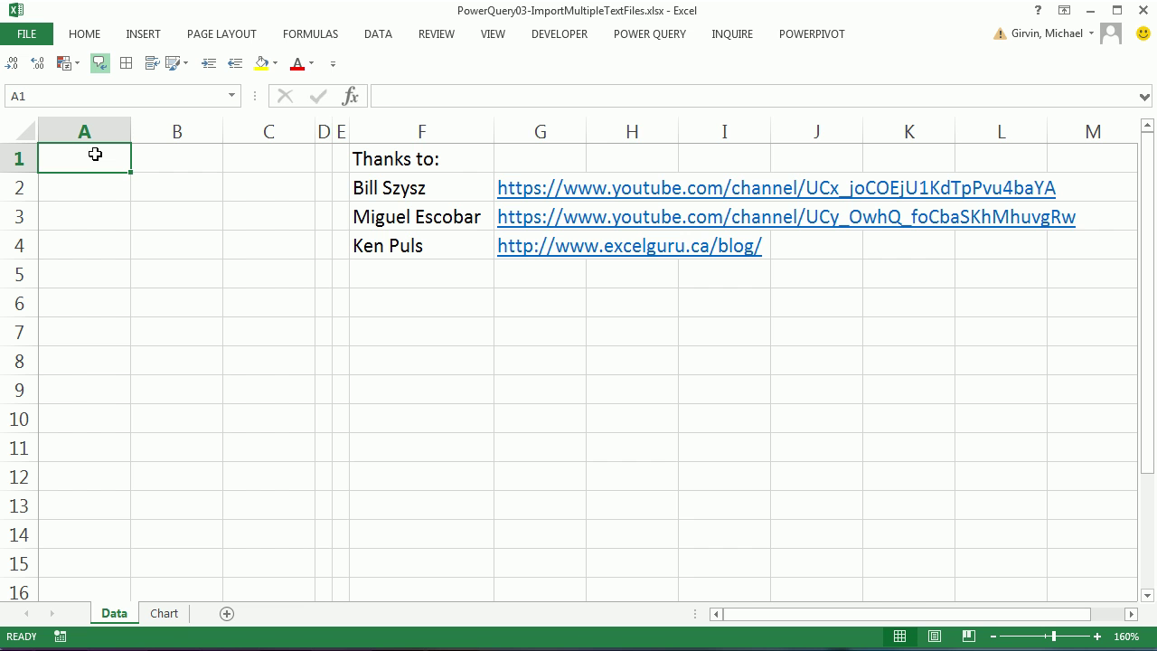
- In GradeData, filter the Year slicer to 2005, 2008, 2006, then 2014, and return to PowerQuery03
key("alt+Tab")
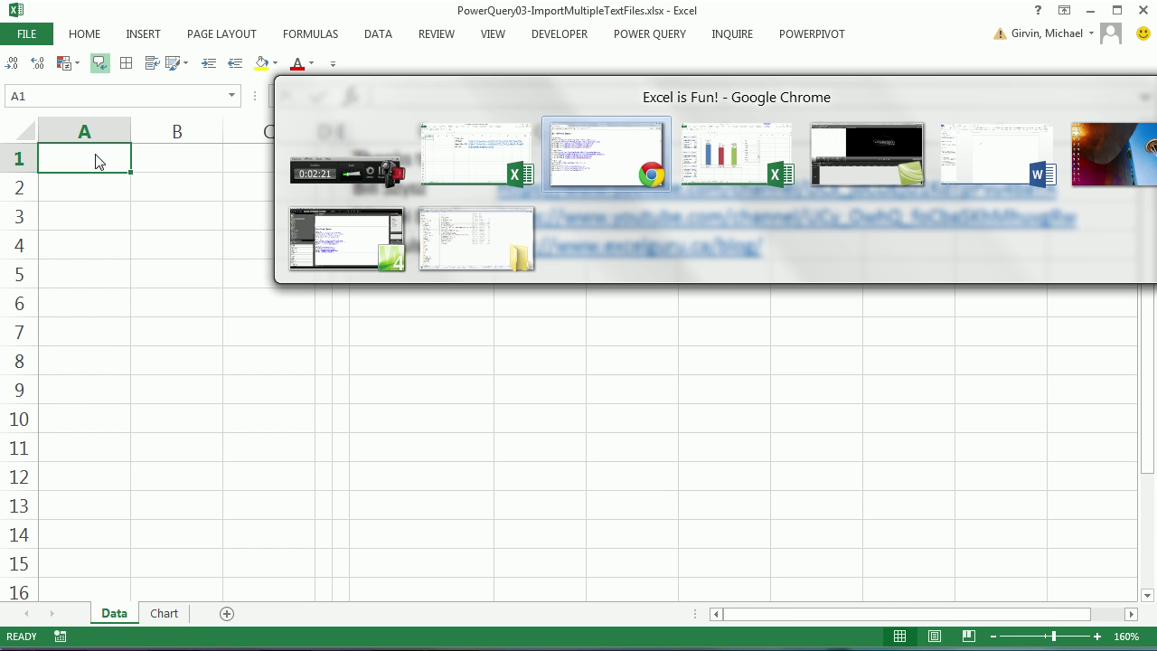
key("alt+Tab")
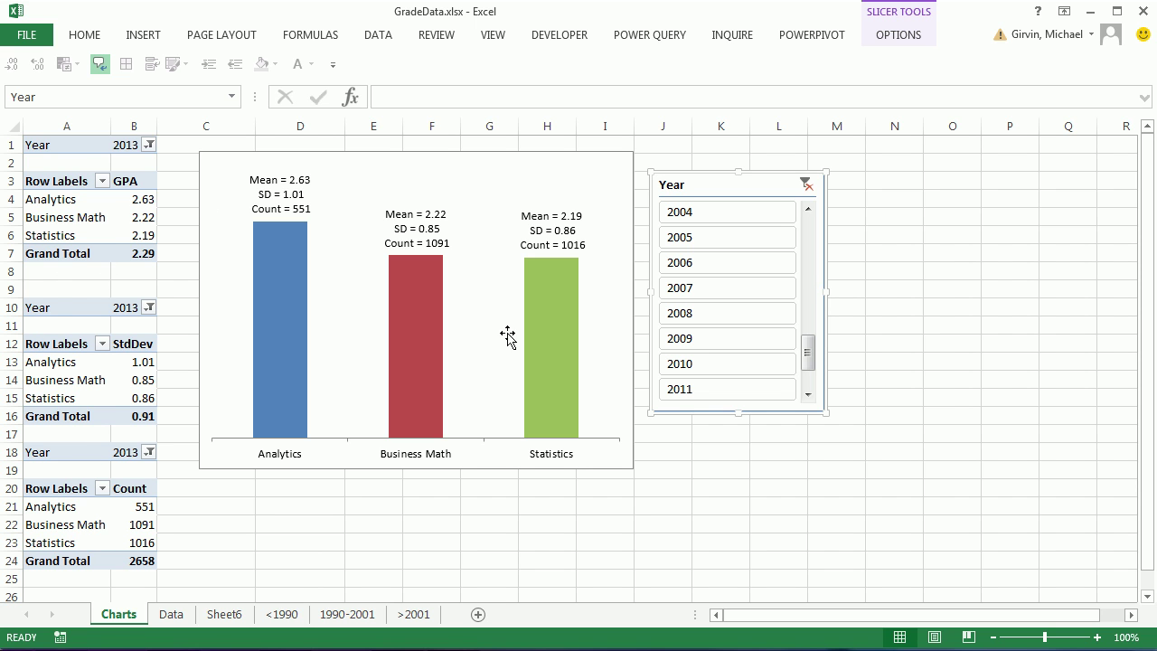
left_click(692, 240)
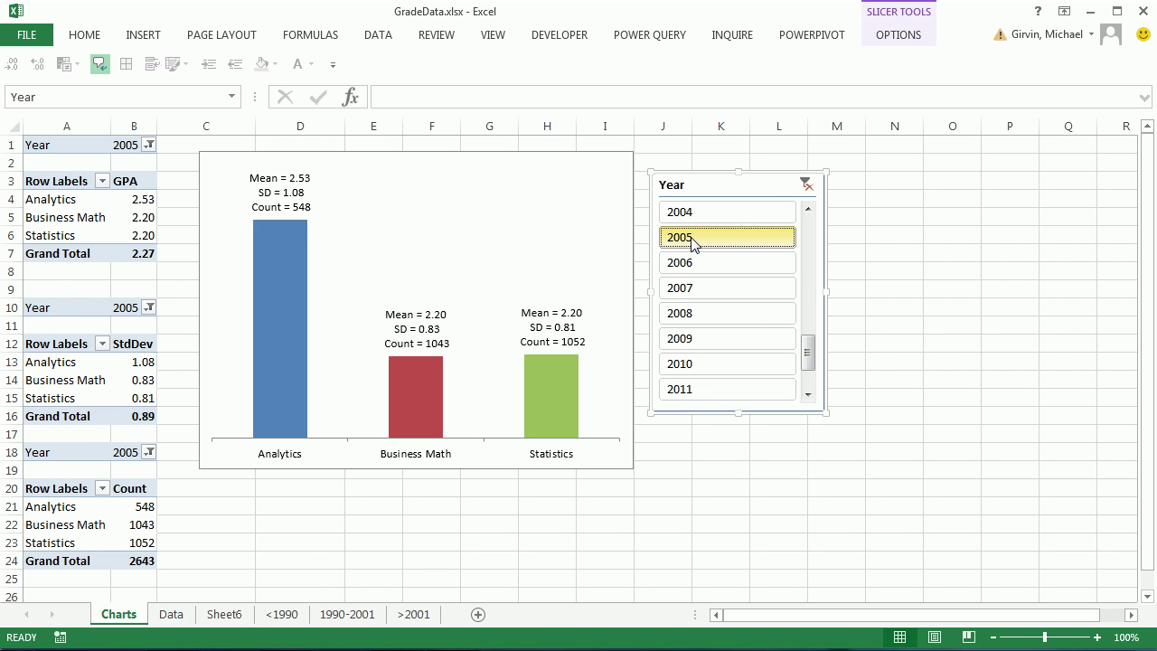
left_click(696, 312)
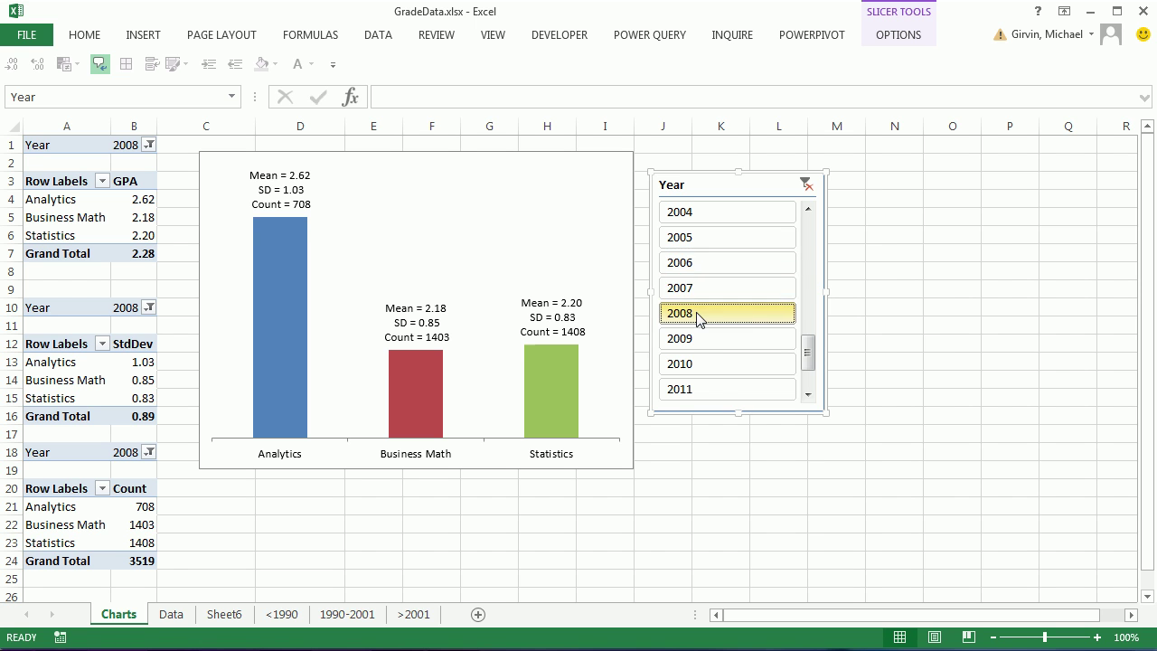
left_click(707, 263)
left_click_drag(808, 361, 808, 377)
left_click(737, 390)
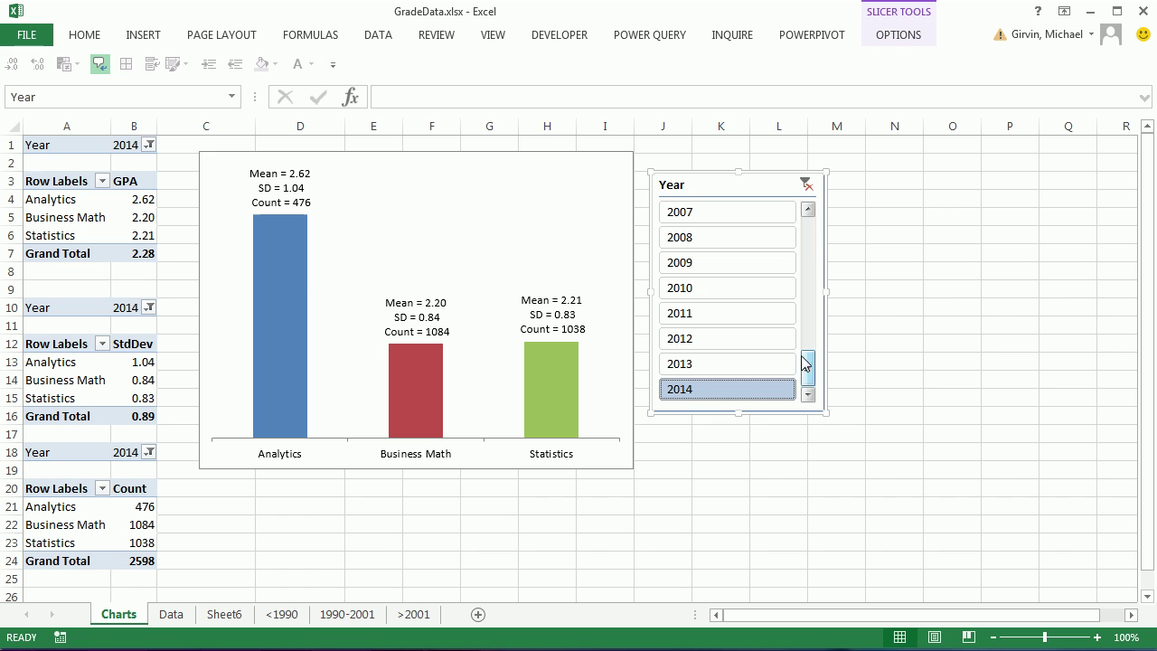
key("alt+Tab")
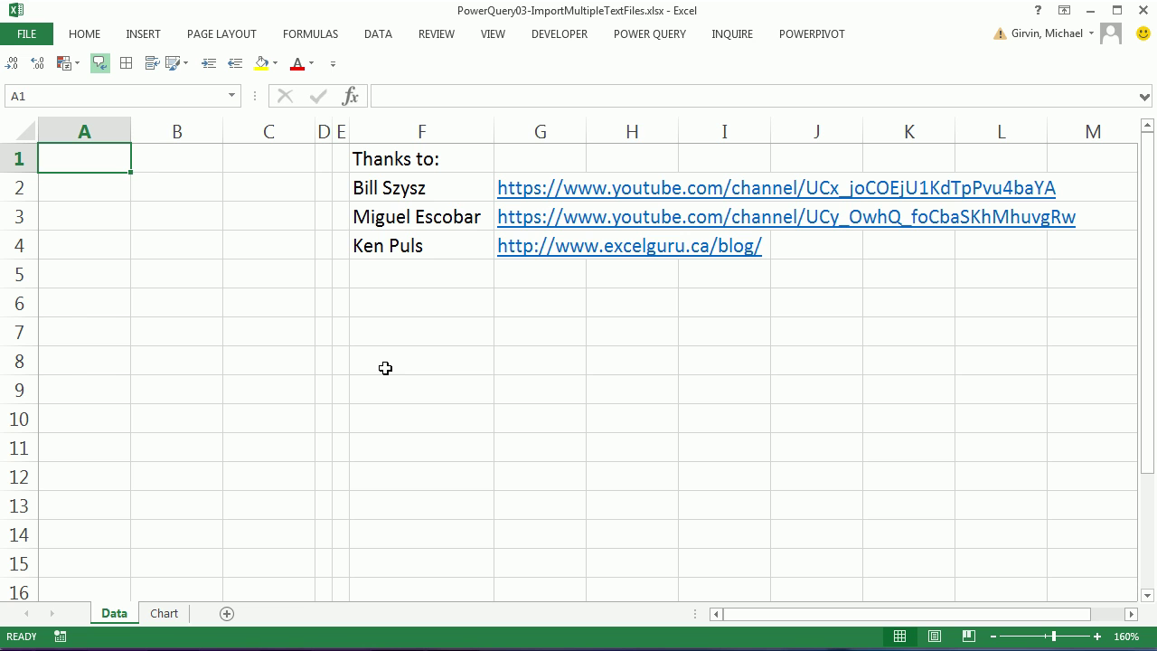
left_click(660, 39)
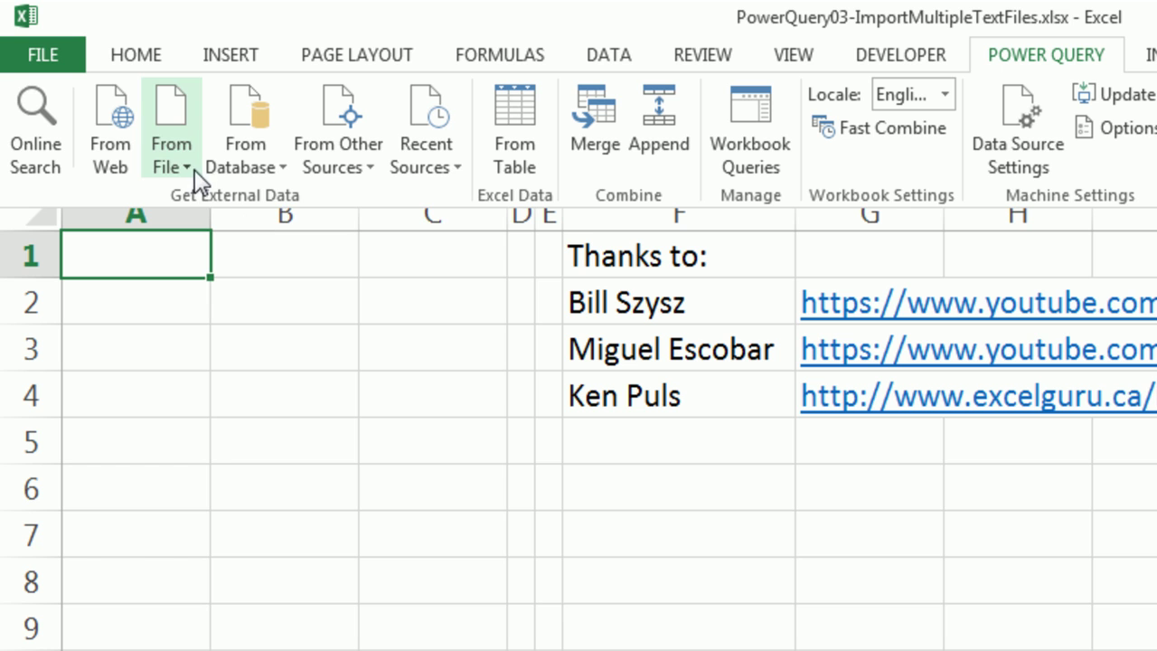
left_click(190, 167)
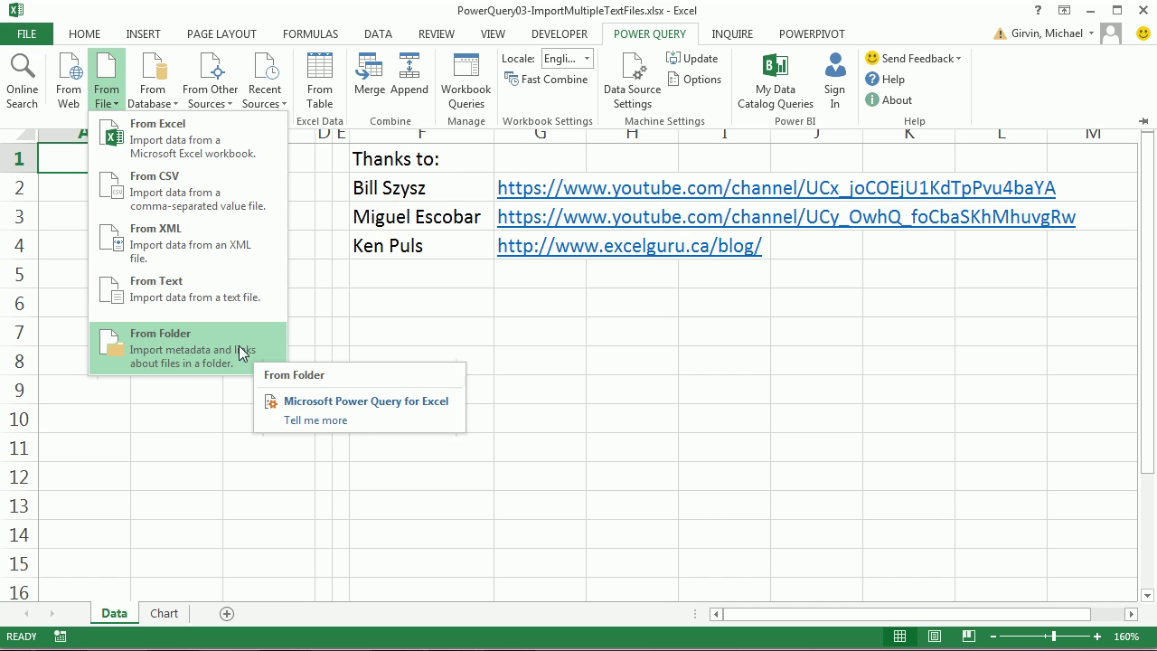
key("Escape")
key("ctrl+F1")
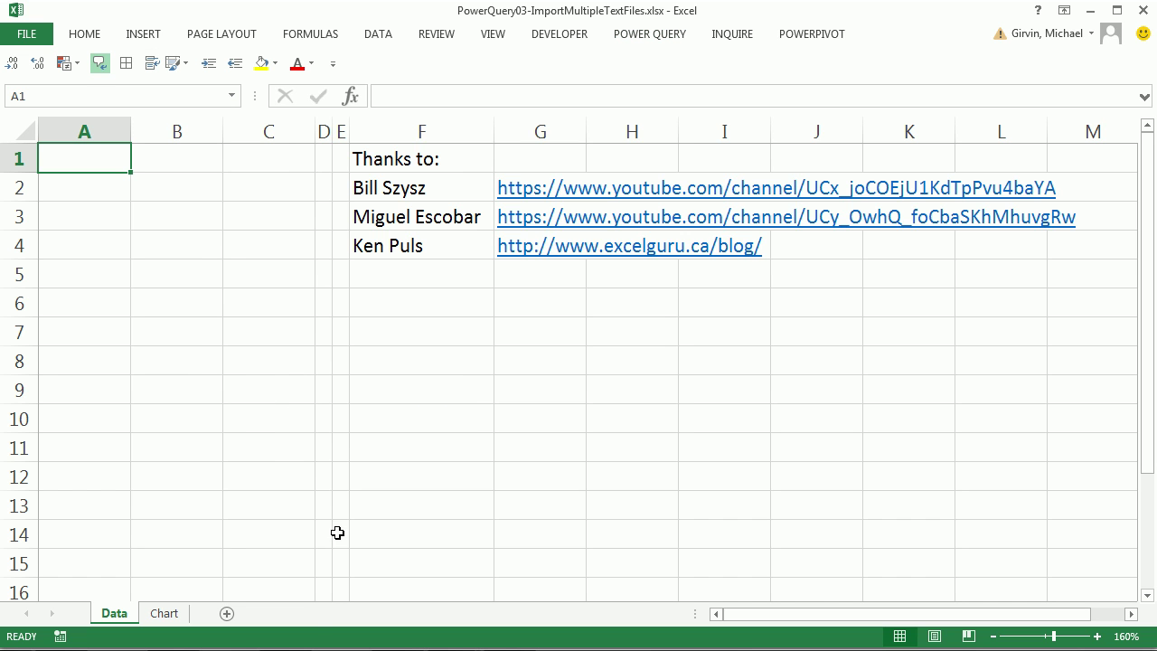
- Switch to Word to show the PowerQuery03-GradesBetween1990-2001.txt source file
key("alt+Tab")
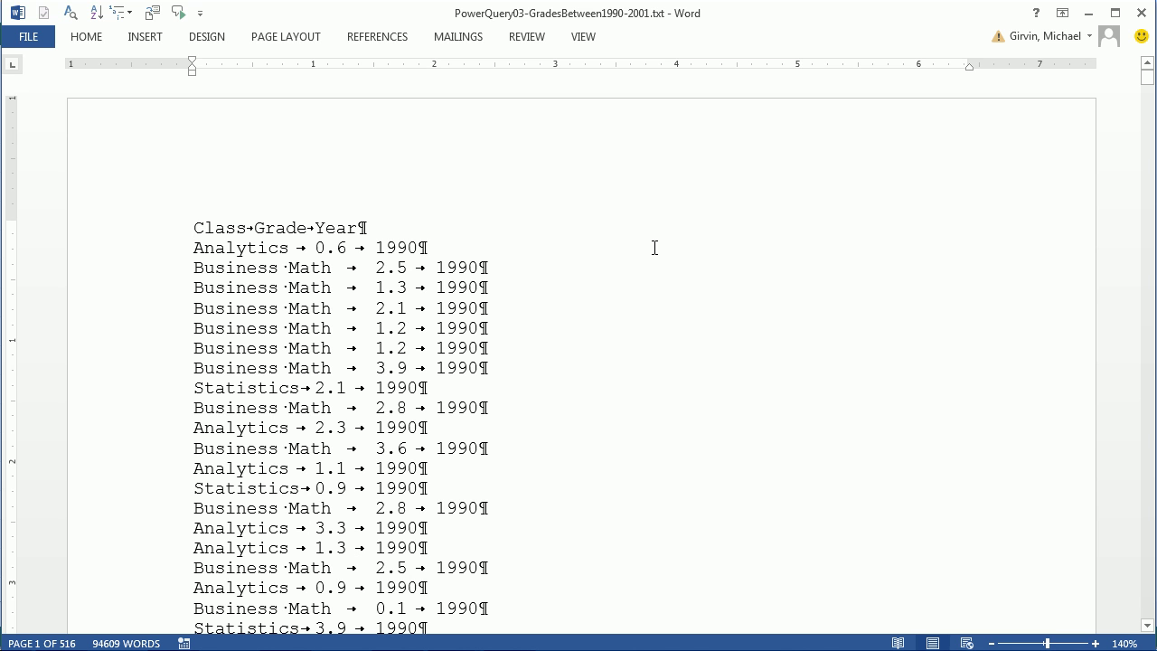
- Start a Power Query From Folder import pointed at the Desktop\Grades folder
key("alt+Tab")
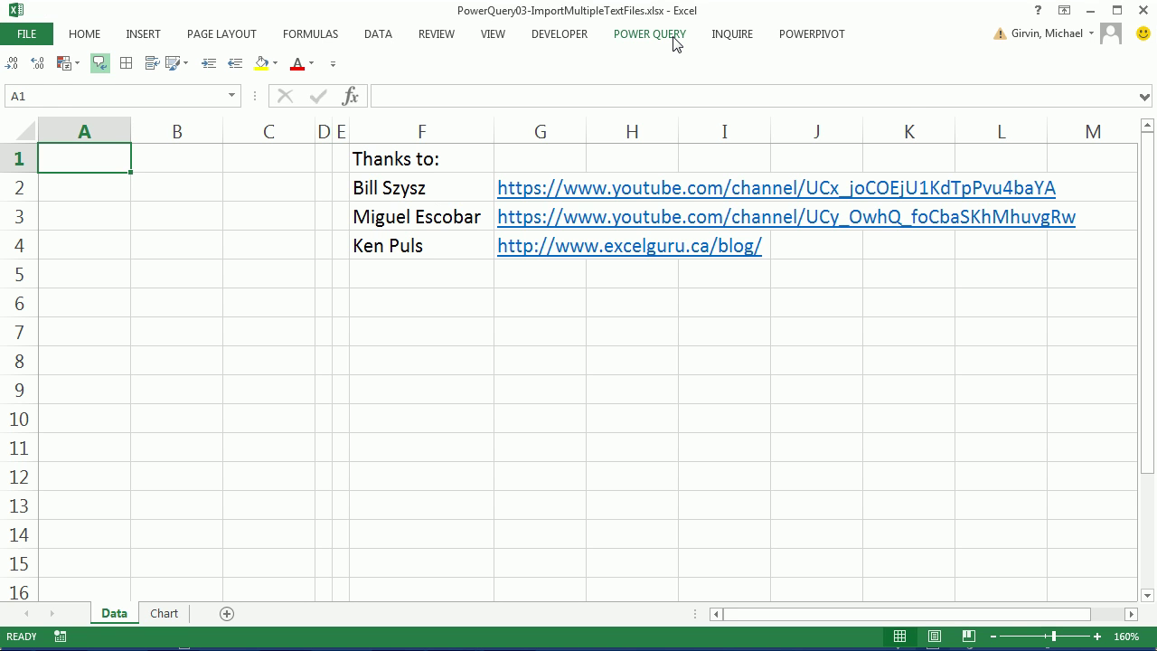
left_click(673, 40)
left_click(117, 104)
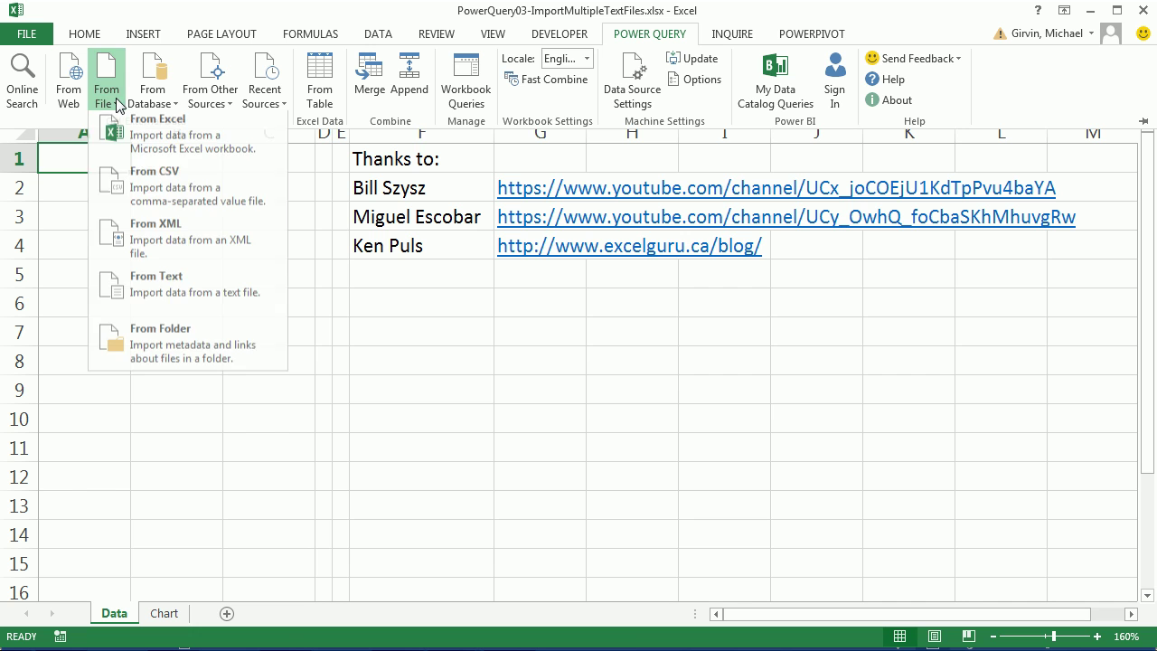
left_click(172, 345)
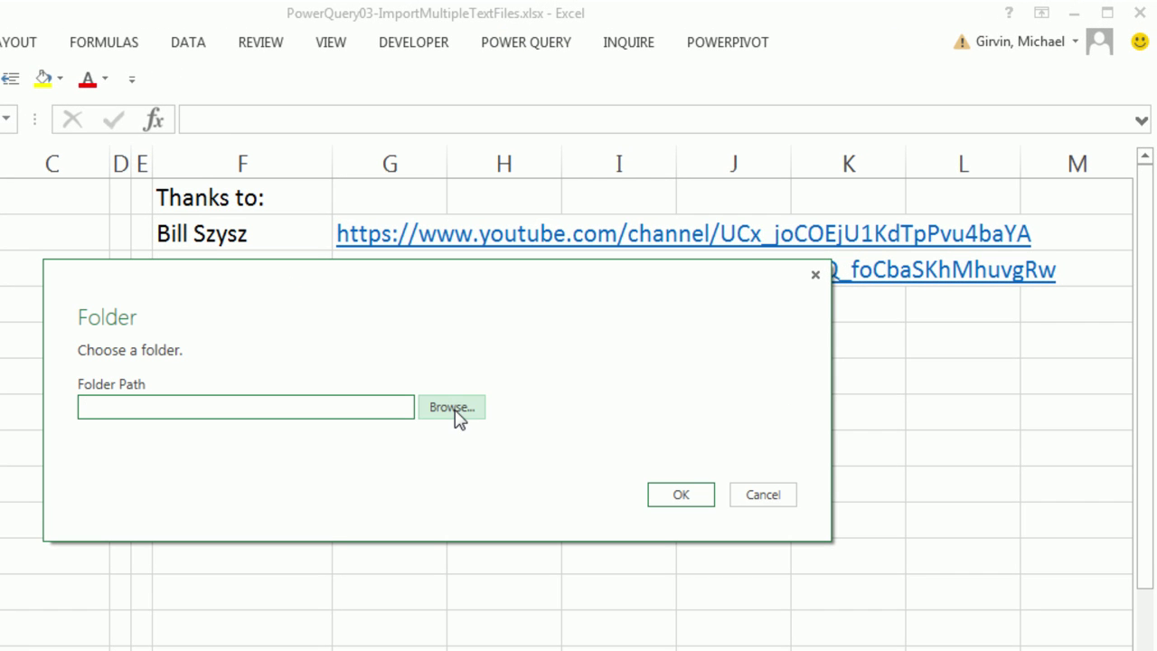
left_click(455, 406)
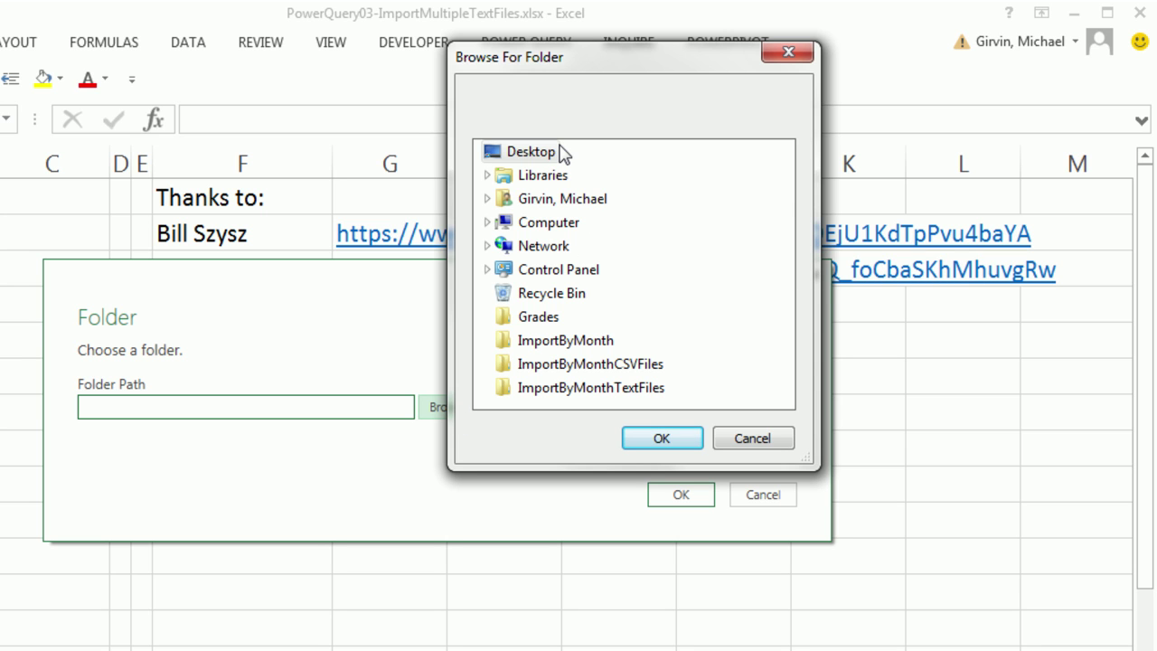
left_click(540, 318)
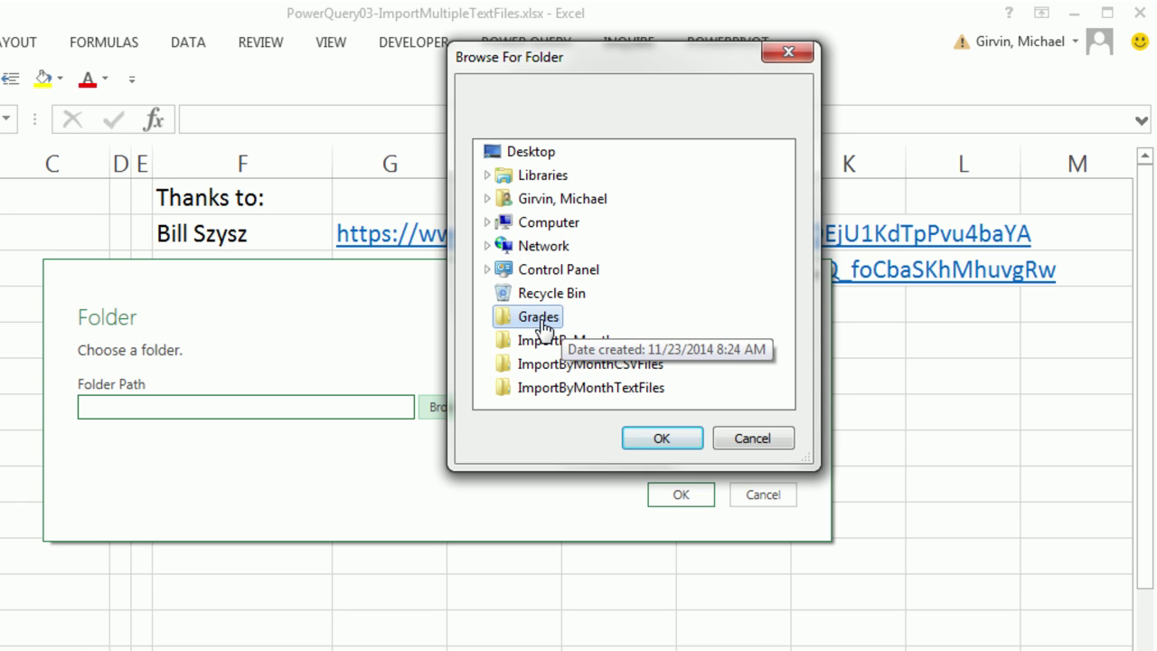
left_click(648, 440)
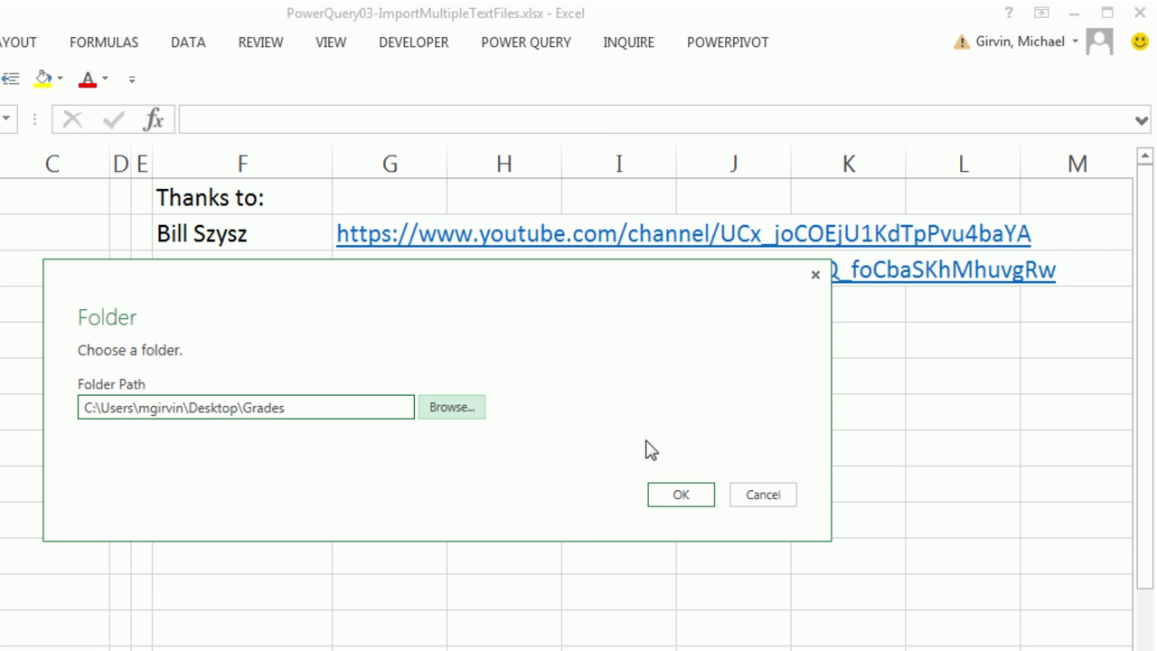
left_click(680, 508)
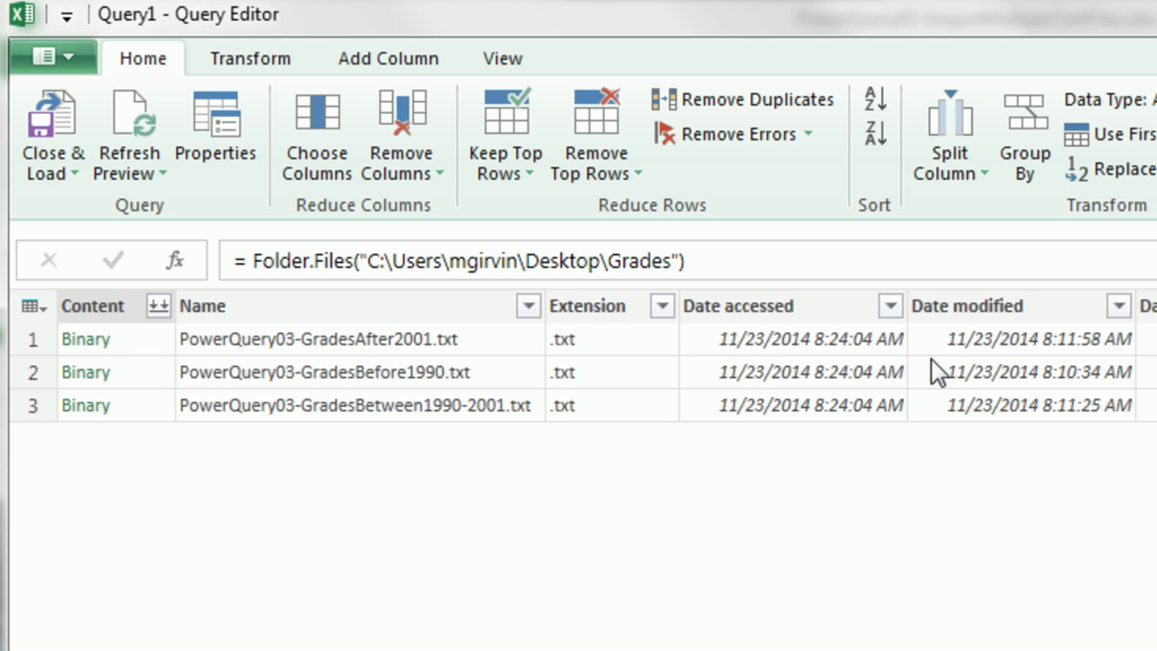
- Keep only the Content column, rename the query AllGradeData, and combine the file binaries
right_click(103, 310)
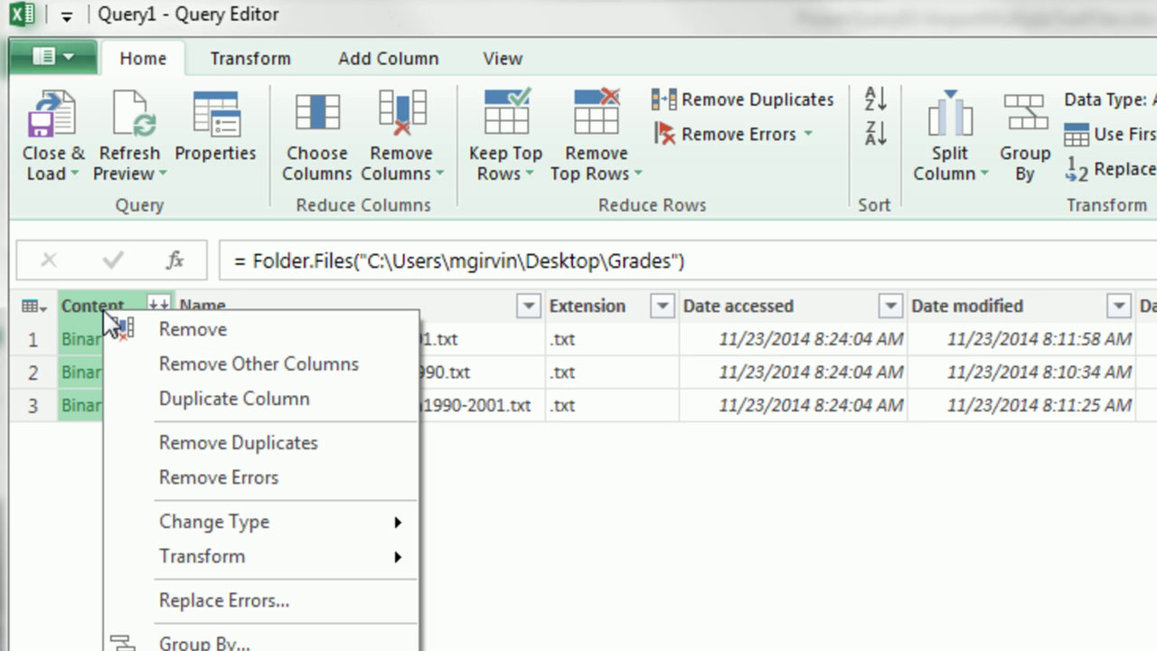
left_click(149, 364)
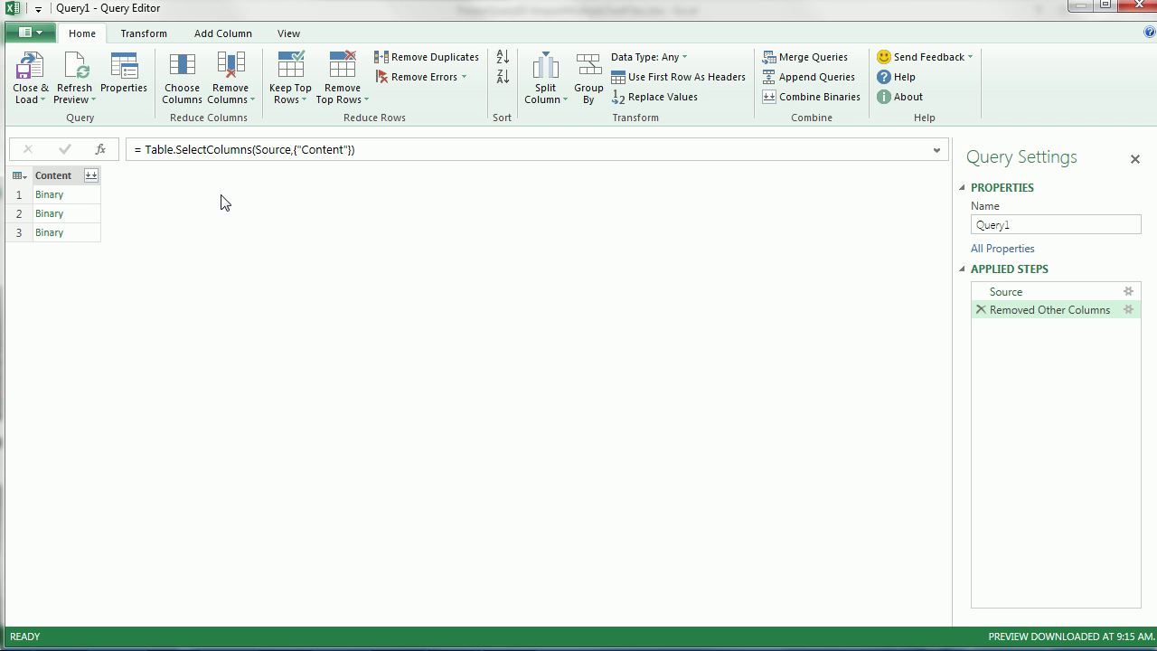
left_click(1047, 225)
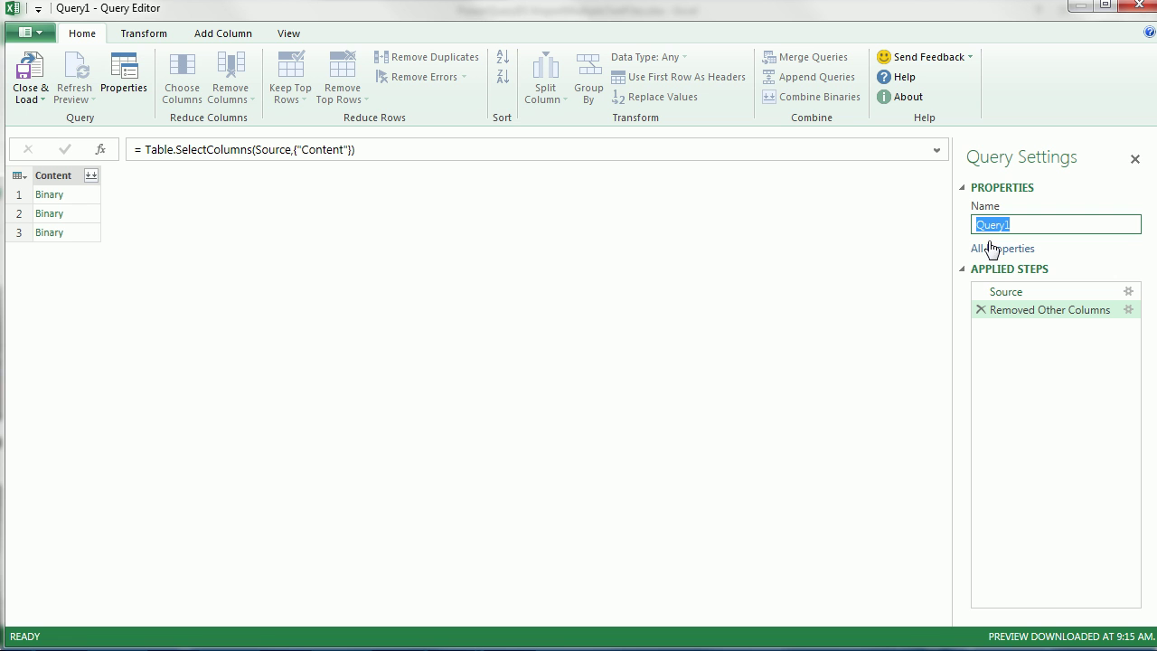
type("AllGradeData")
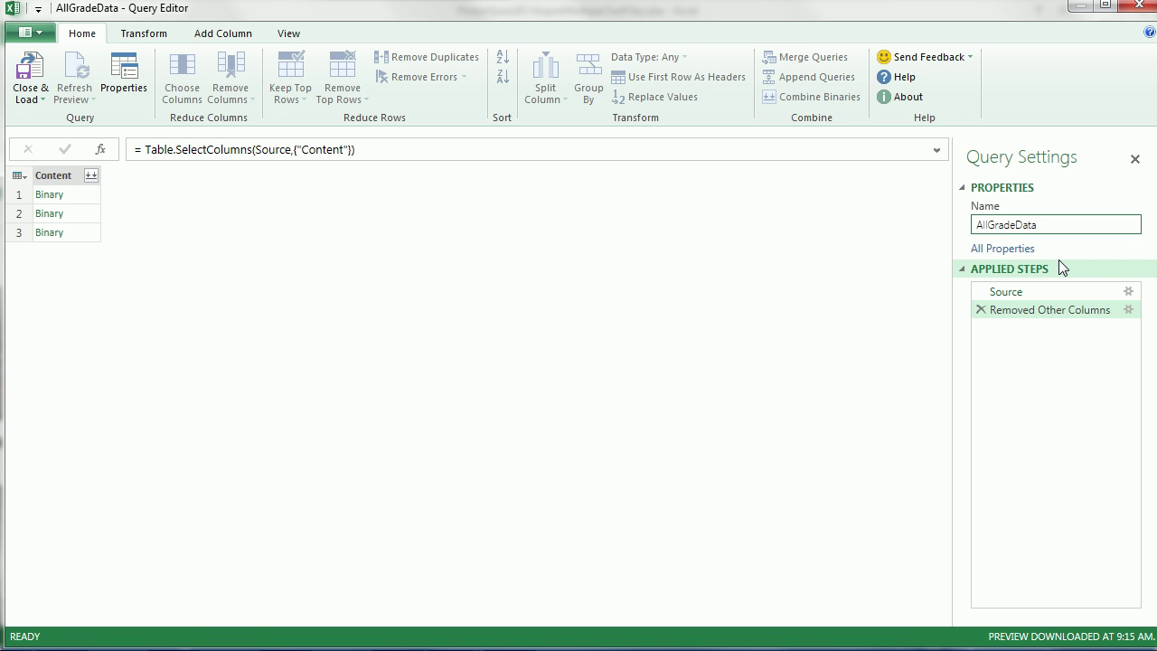
key("Return")
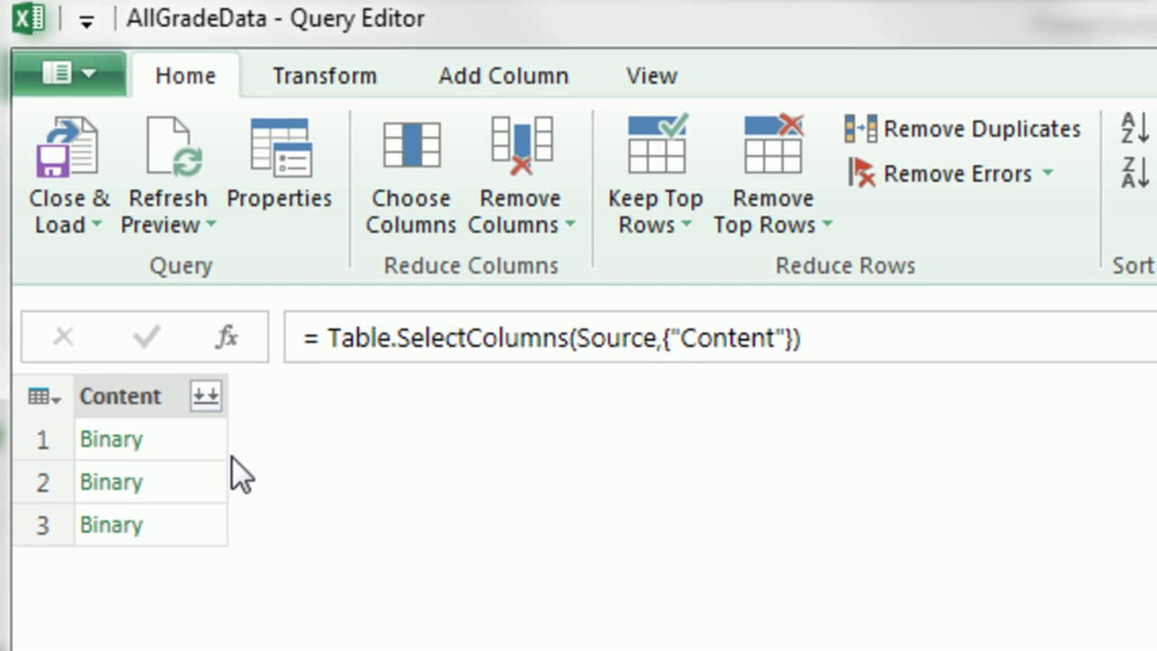
left_click(205, 402)
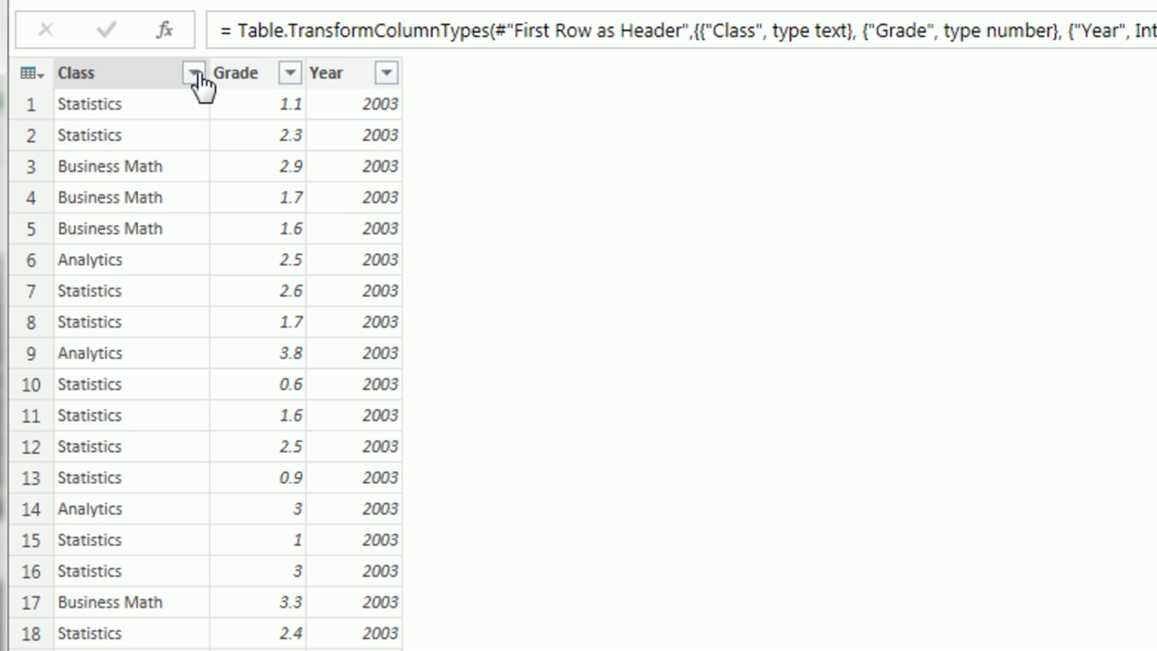
- Filter the Class column to exclude the repeated 'Class' header rows
left_click(194, 74)
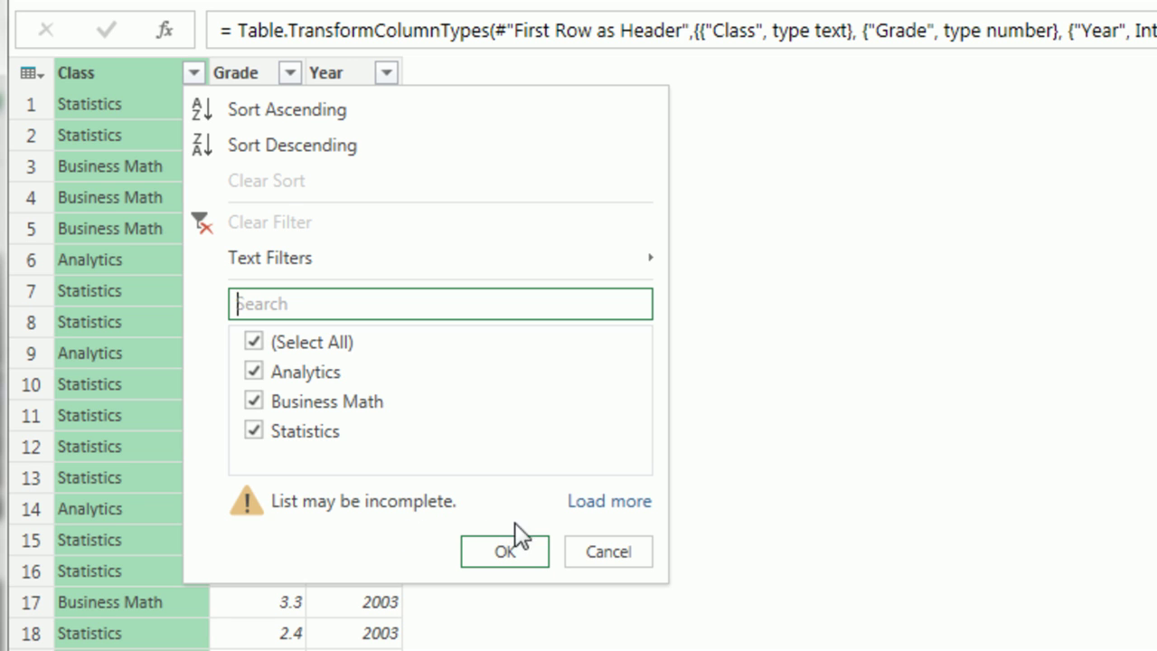
left_click(603, 503)
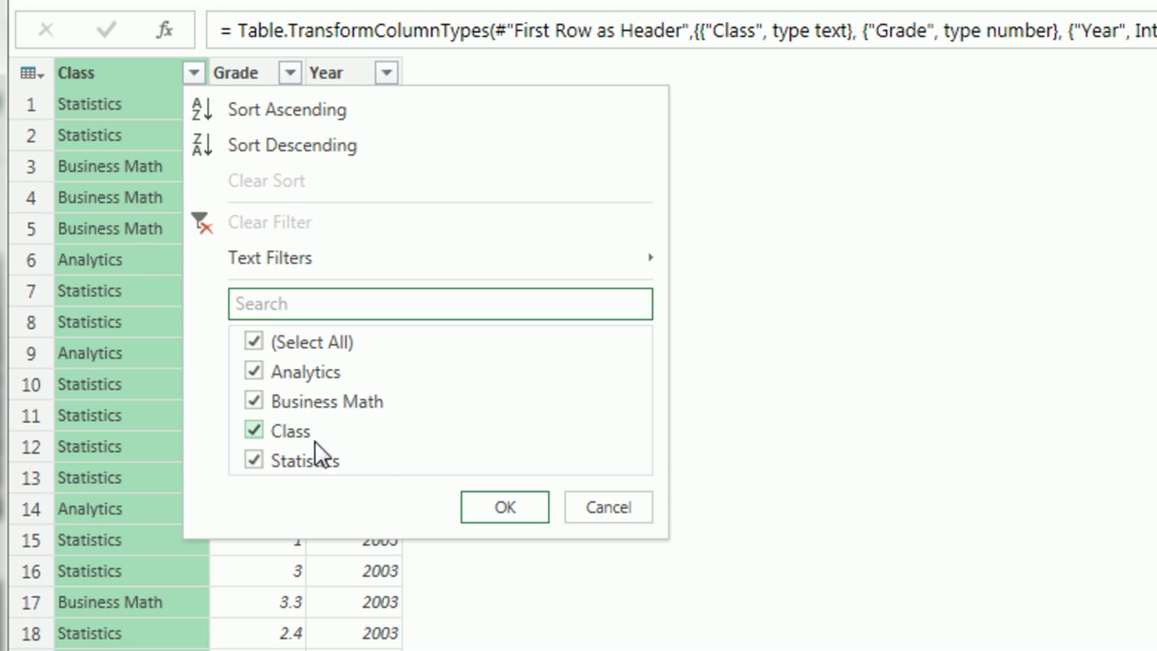
left_click(254, 431)
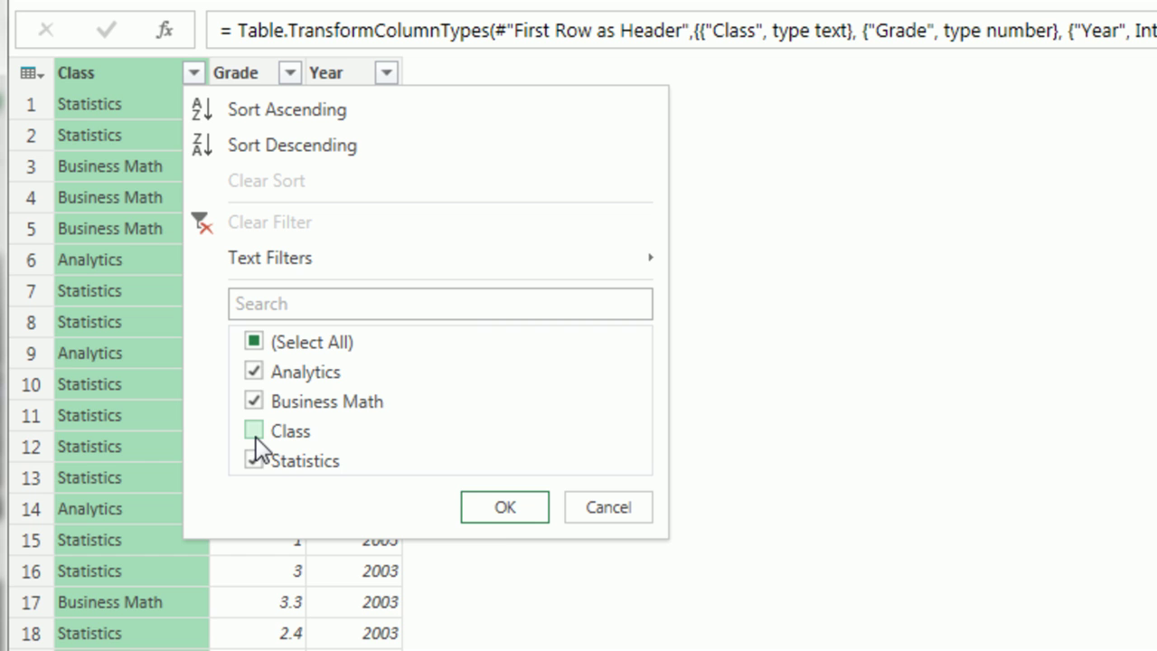
left_click(498, 509)
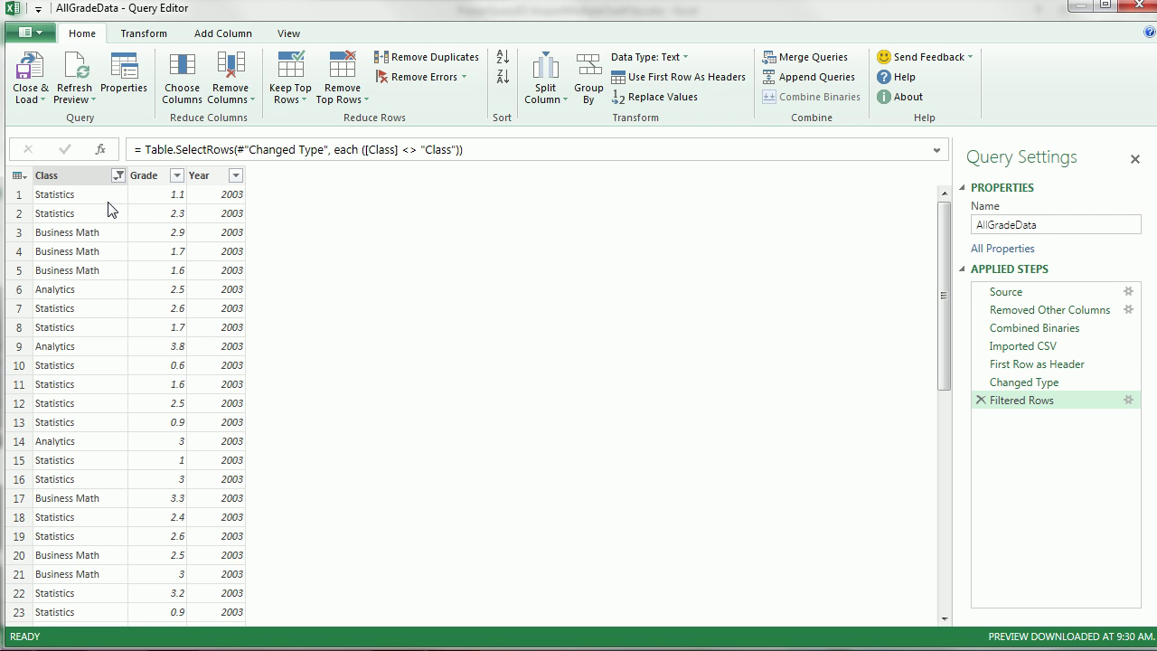
- Review the full lists of Grade and Year values in their filter menus
left_click(178, 175)
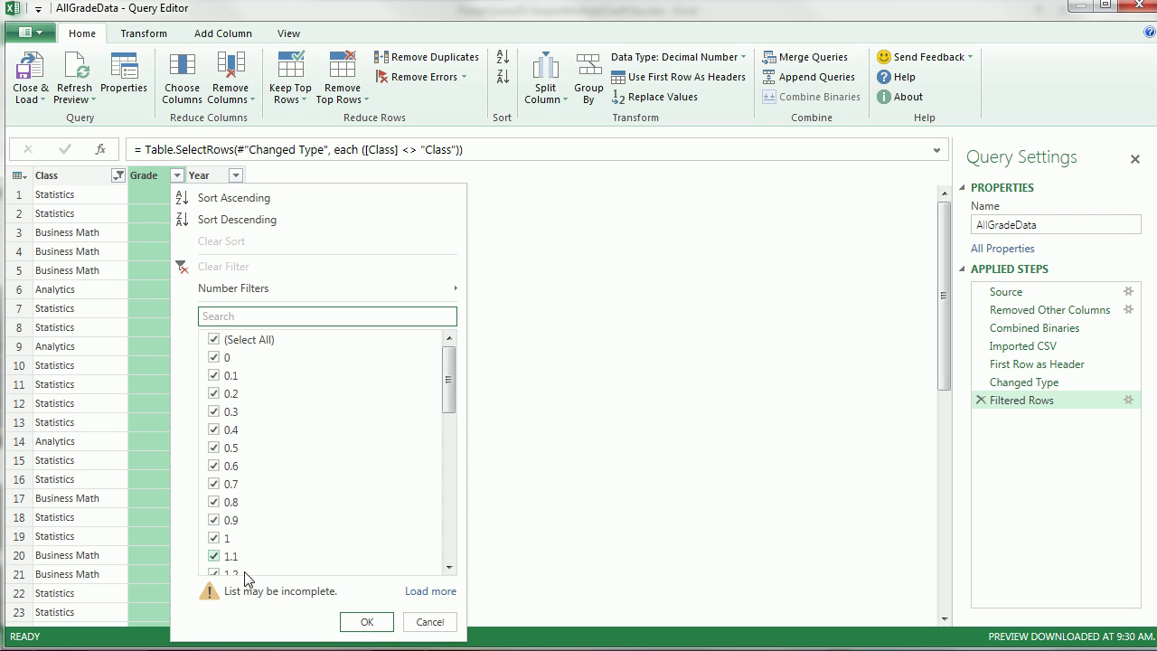
left_click(430, 591)
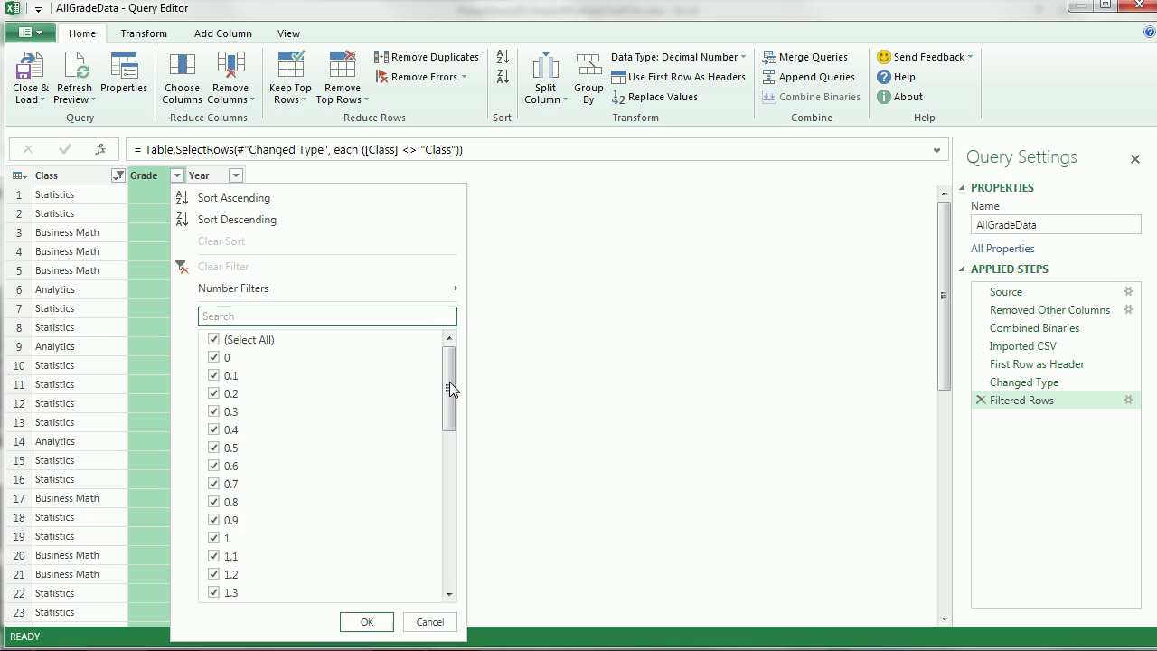
mouse_move(449, 381)
left_mouse_down()
mouse_move(449, 549)
mouse_move(459, 374)
left_mouse_up()
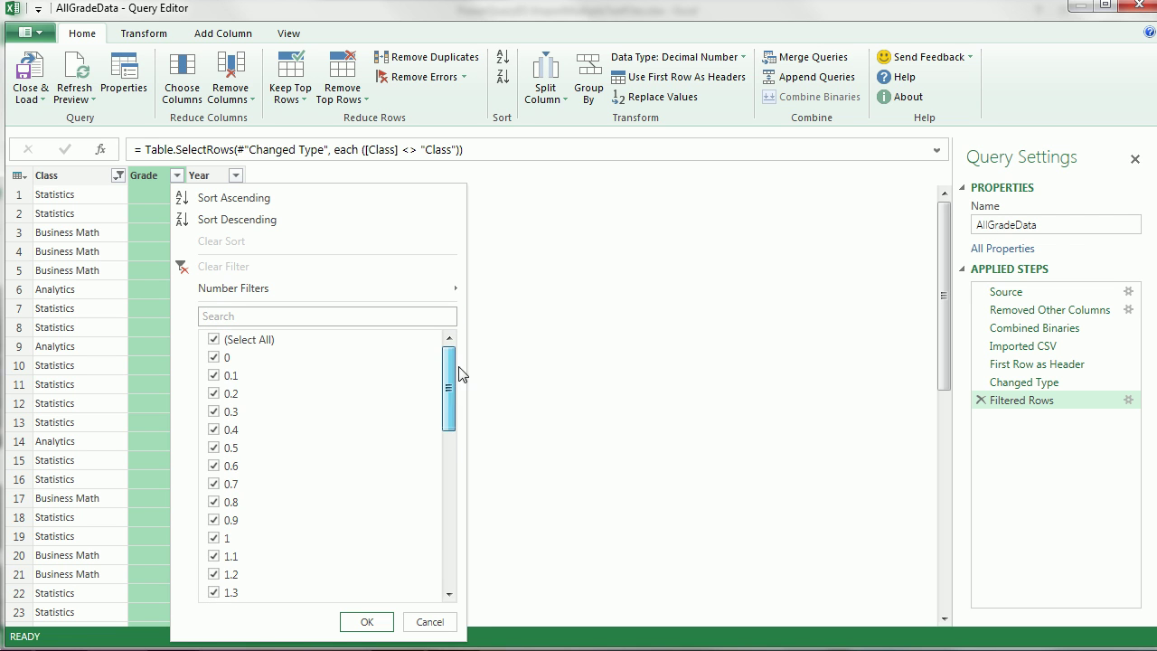
left_click(235, 178)
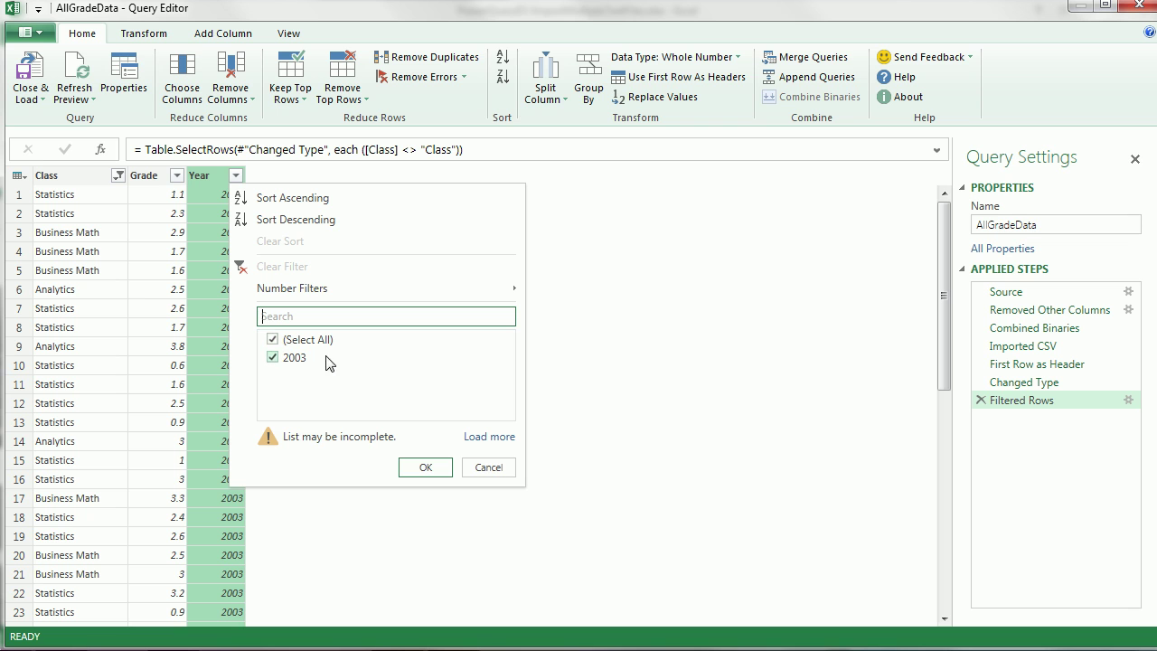
left_click(479, 439)
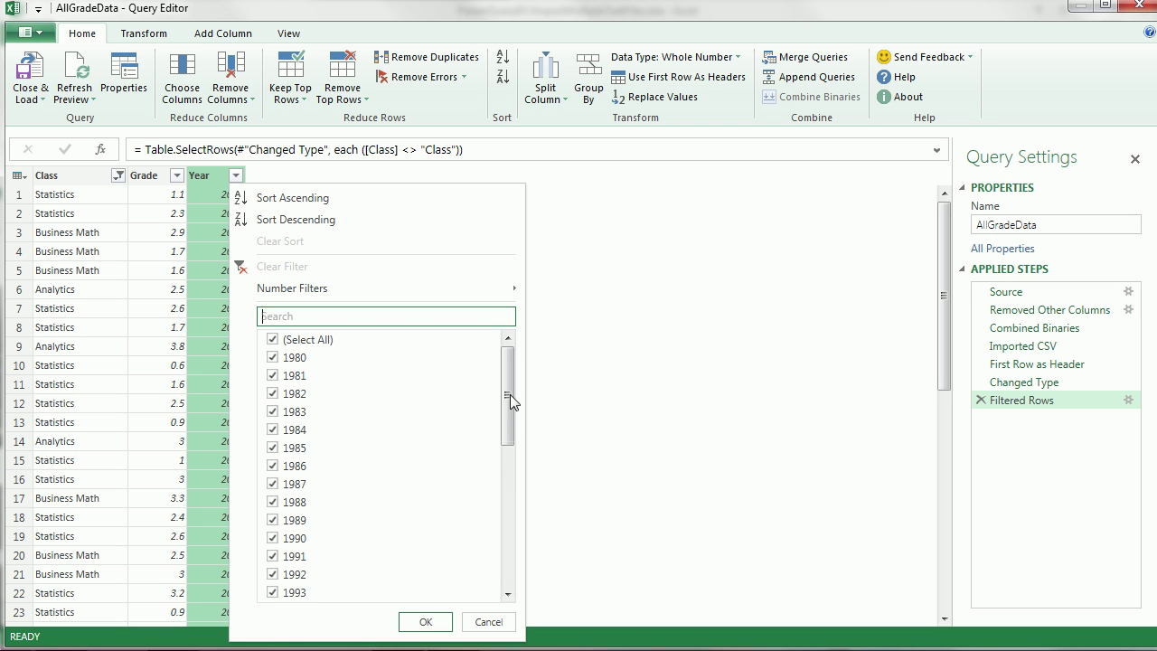
left_click_drag(510, 394, 507, 550)
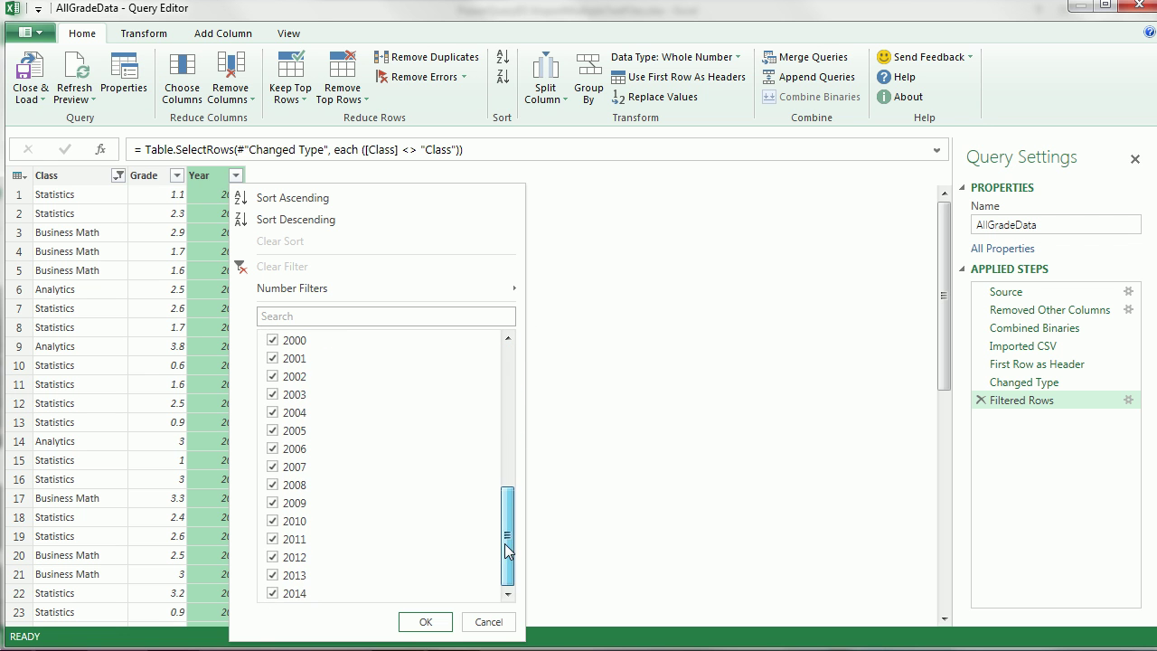
left_click(426, 622)
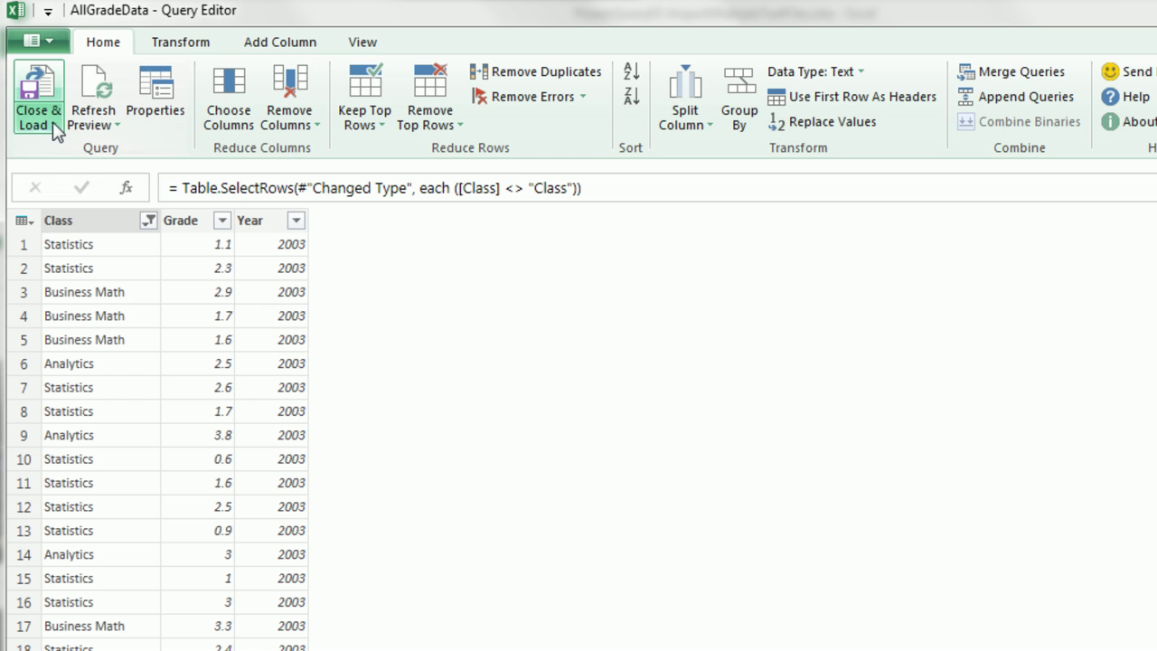
- Load the query as a table at $A$1 of the existing worksheet and check its last row
left_click(56, 132)
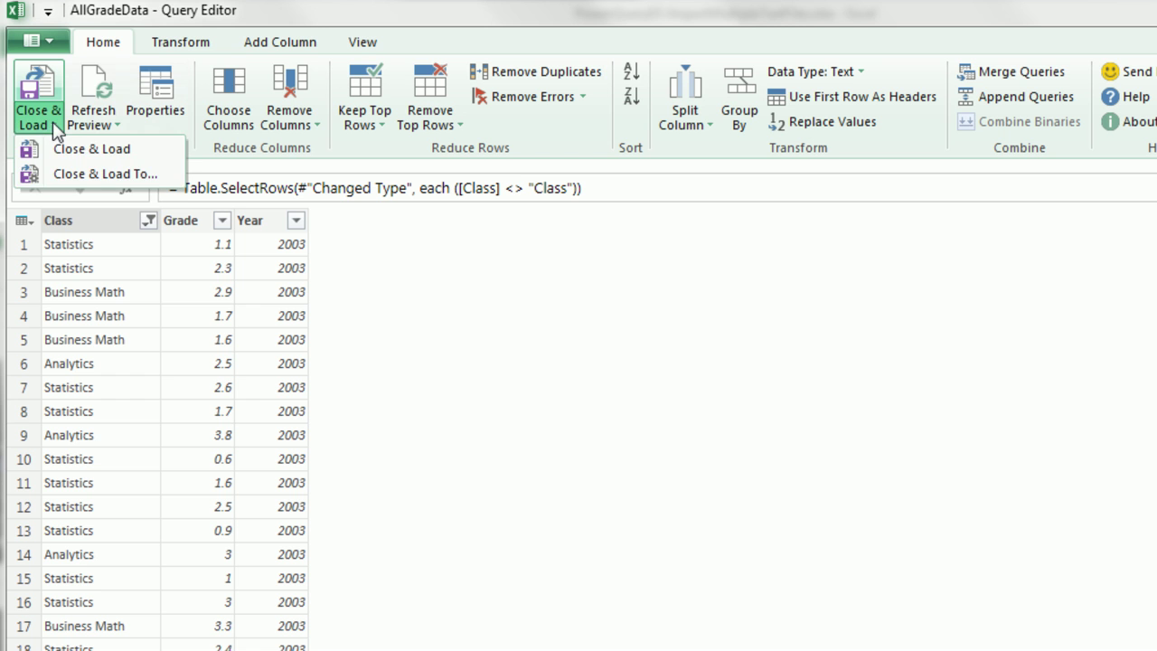
left_click(72, 176)
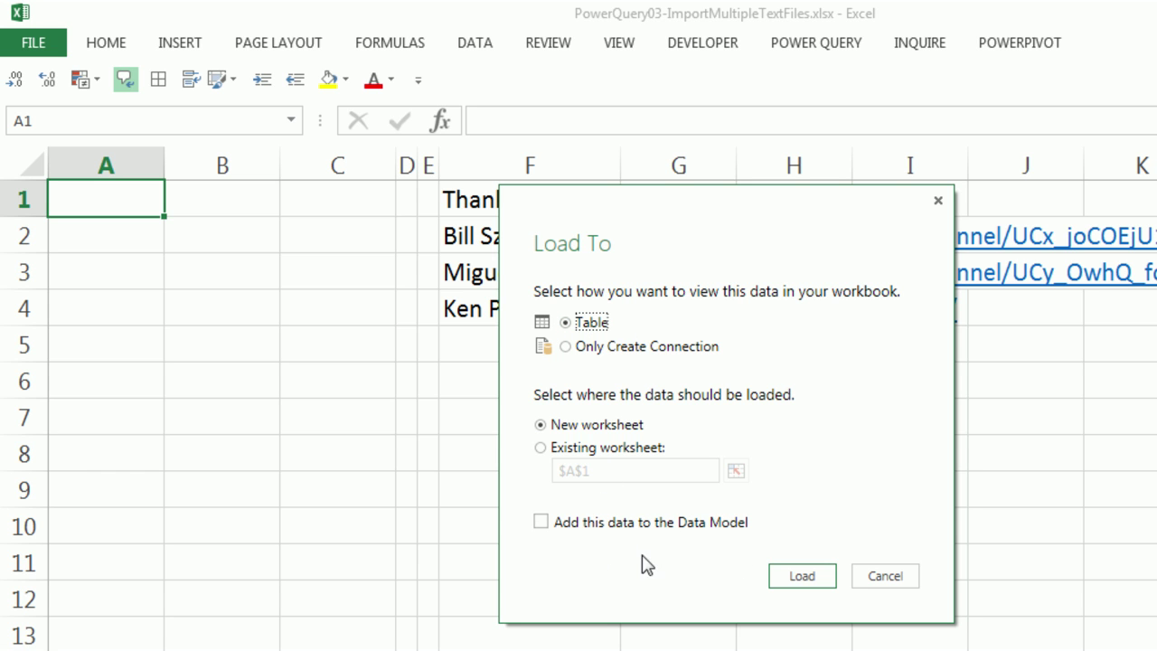
left_click(545, 449)
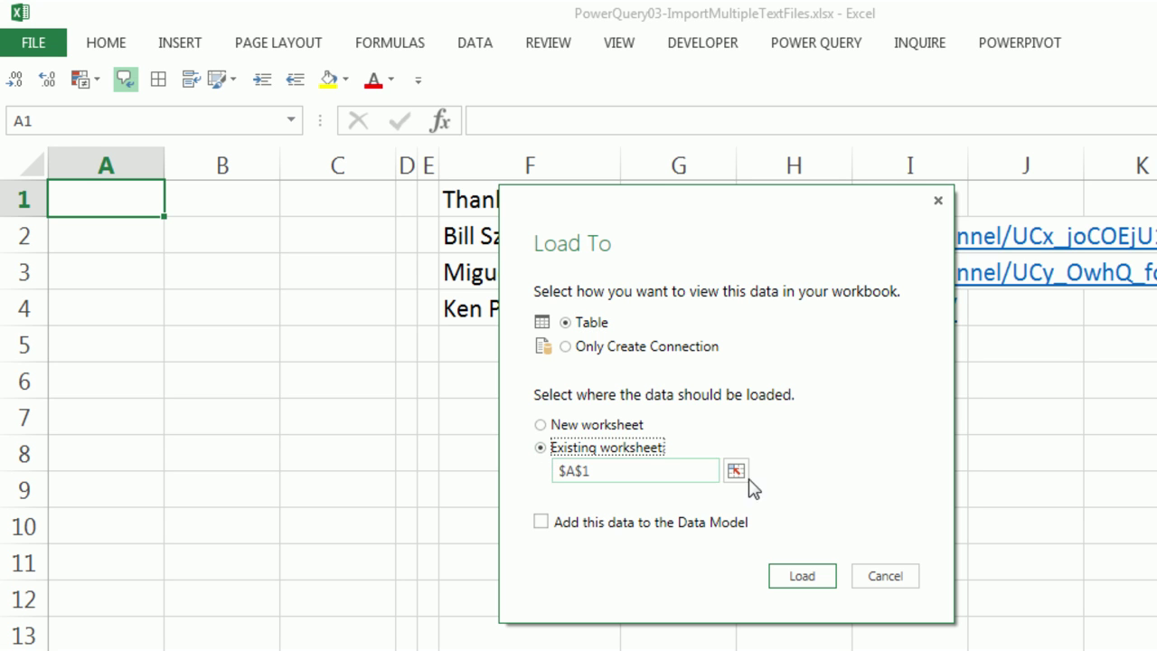
left_click(736, 471)
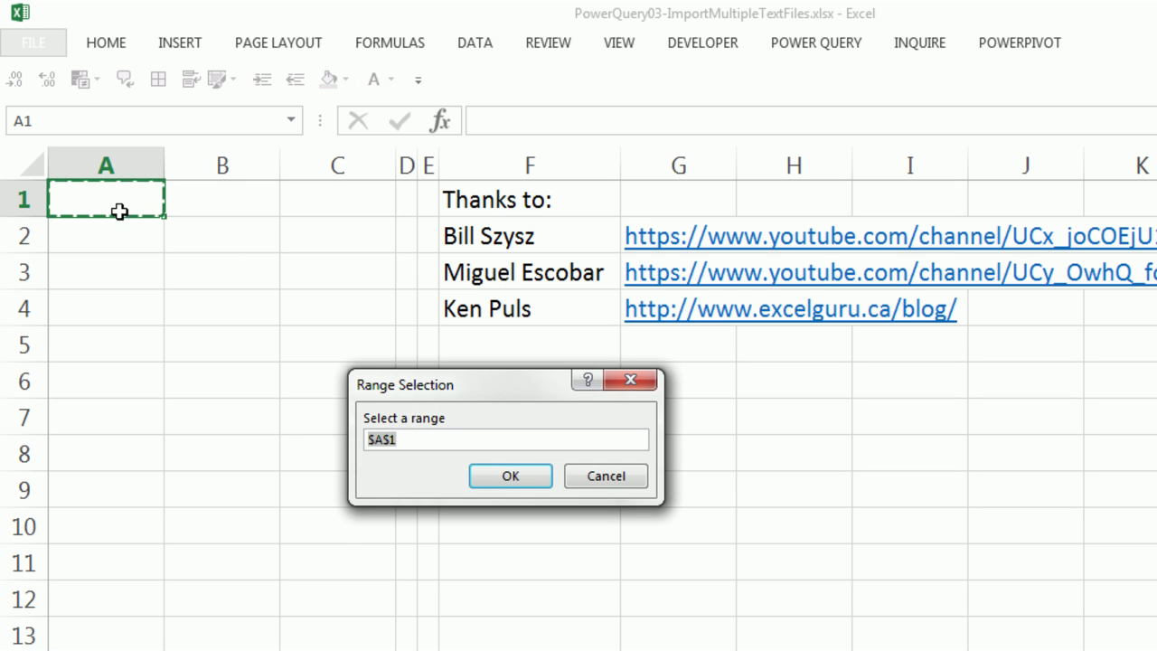
left_click(520, 488)
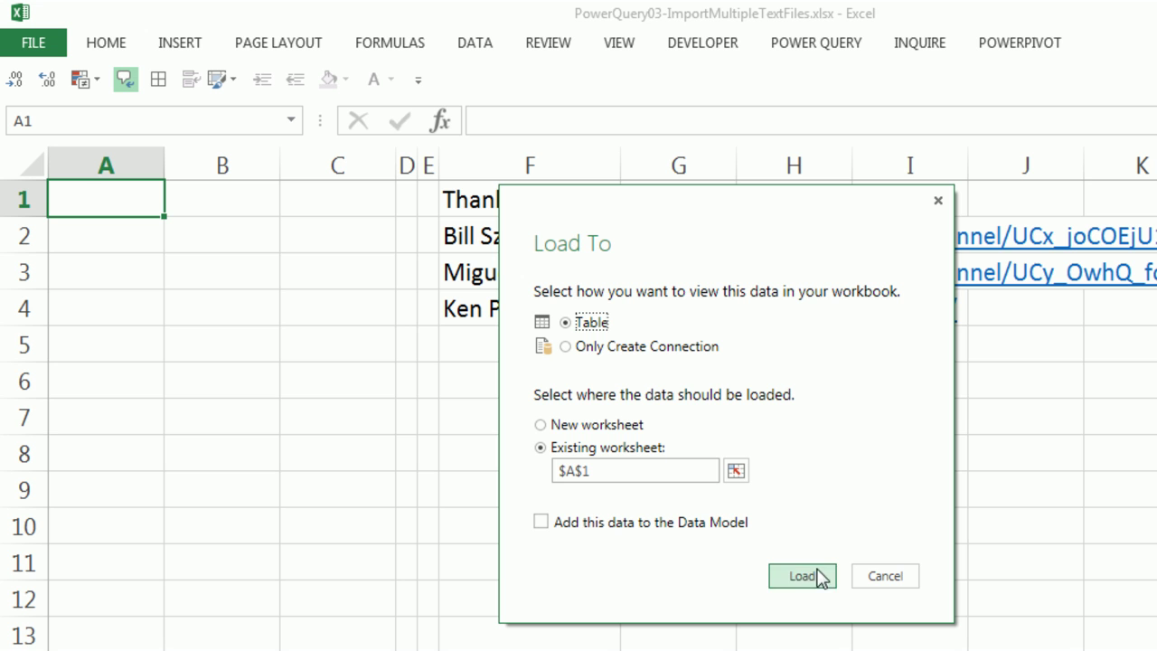
left_click(819, 583)
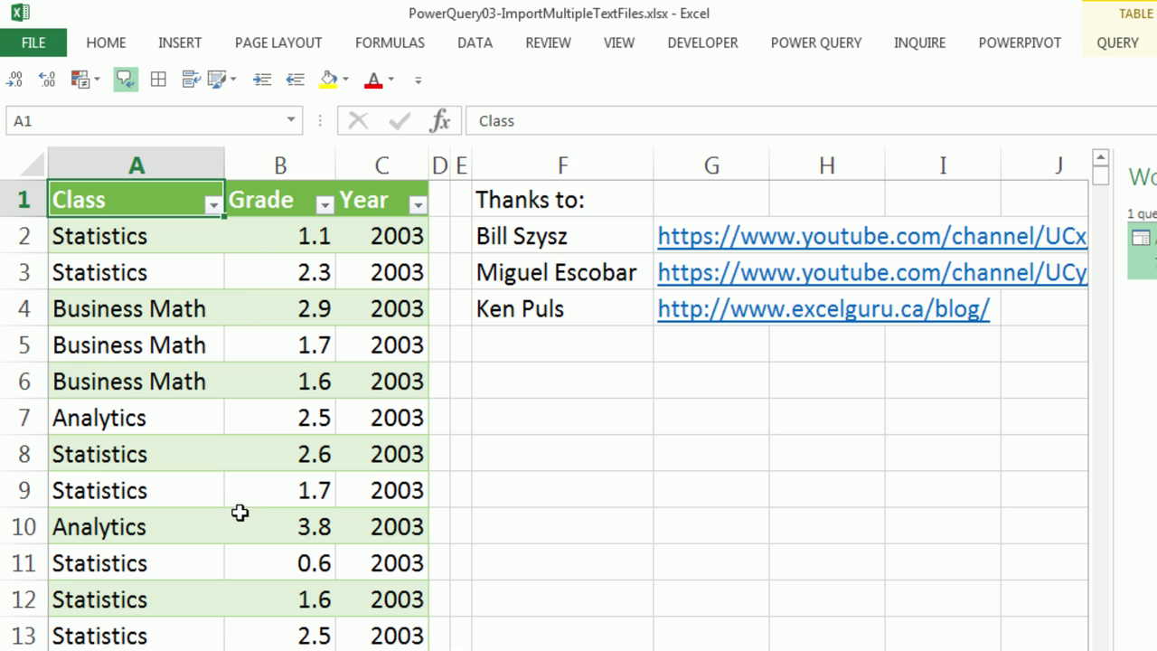
key("ctrl+Down")
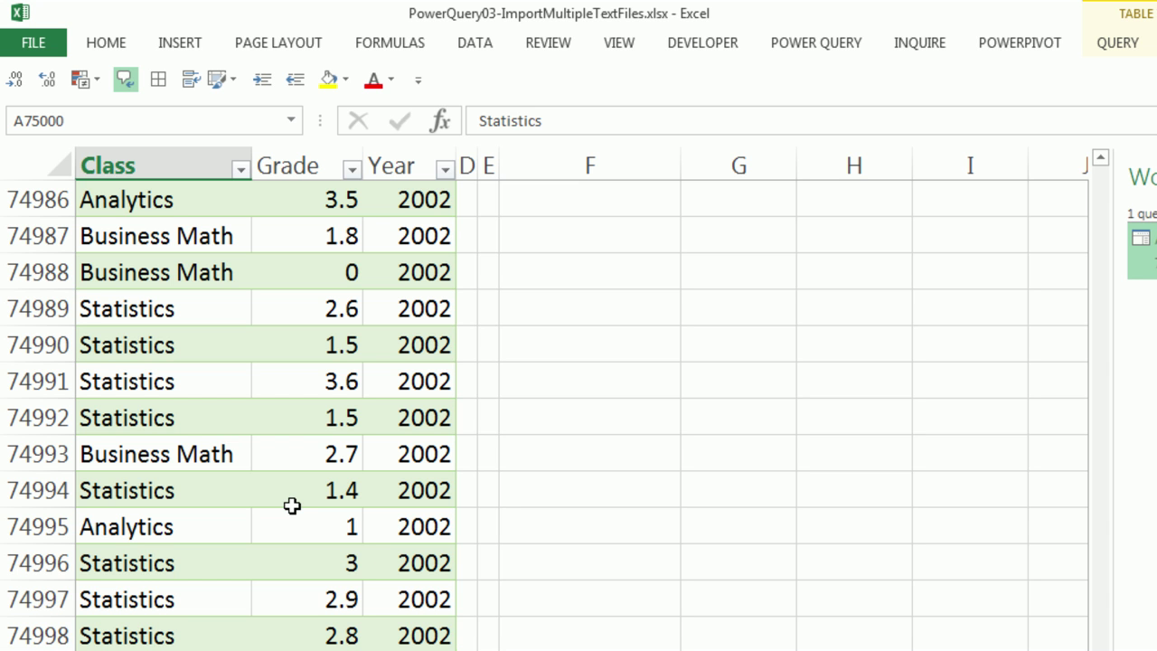
key("ctrl+Home")
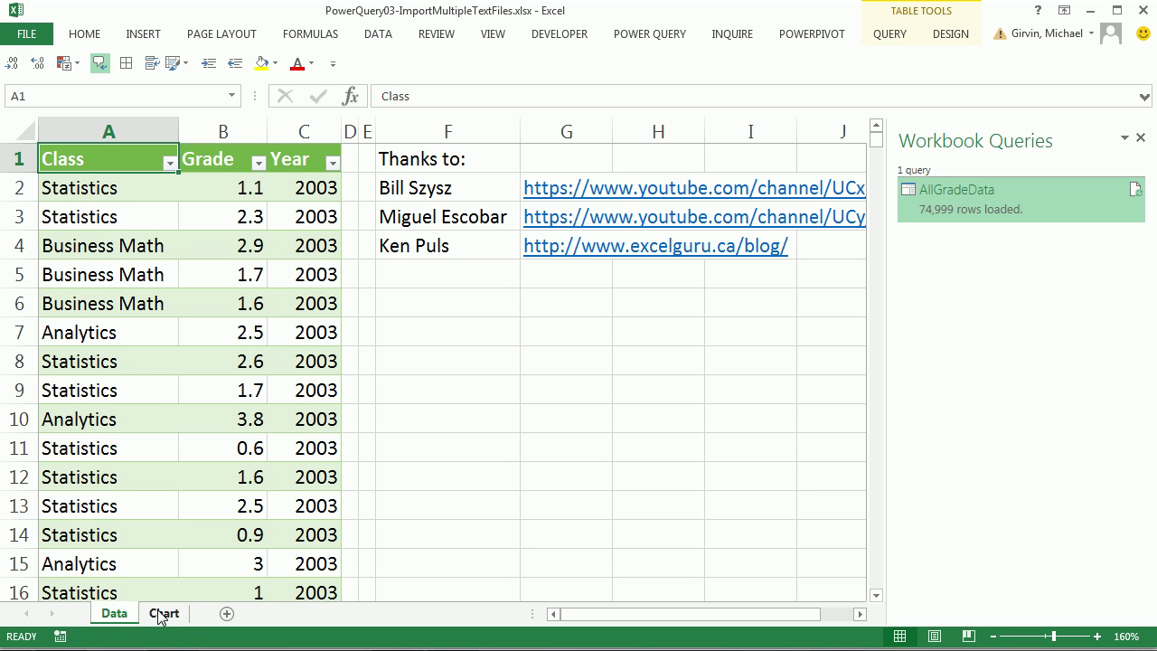
- Create a PivotTable from the grade table on a new worksheet
left_click(142, 32)
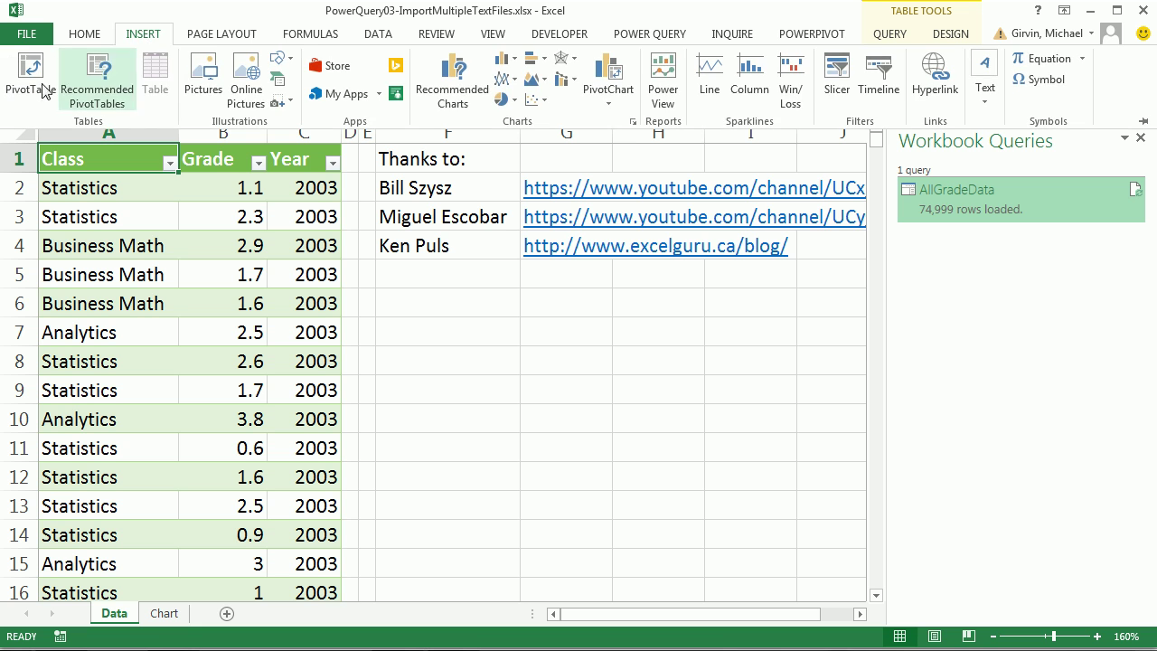
left_click(333, 564)
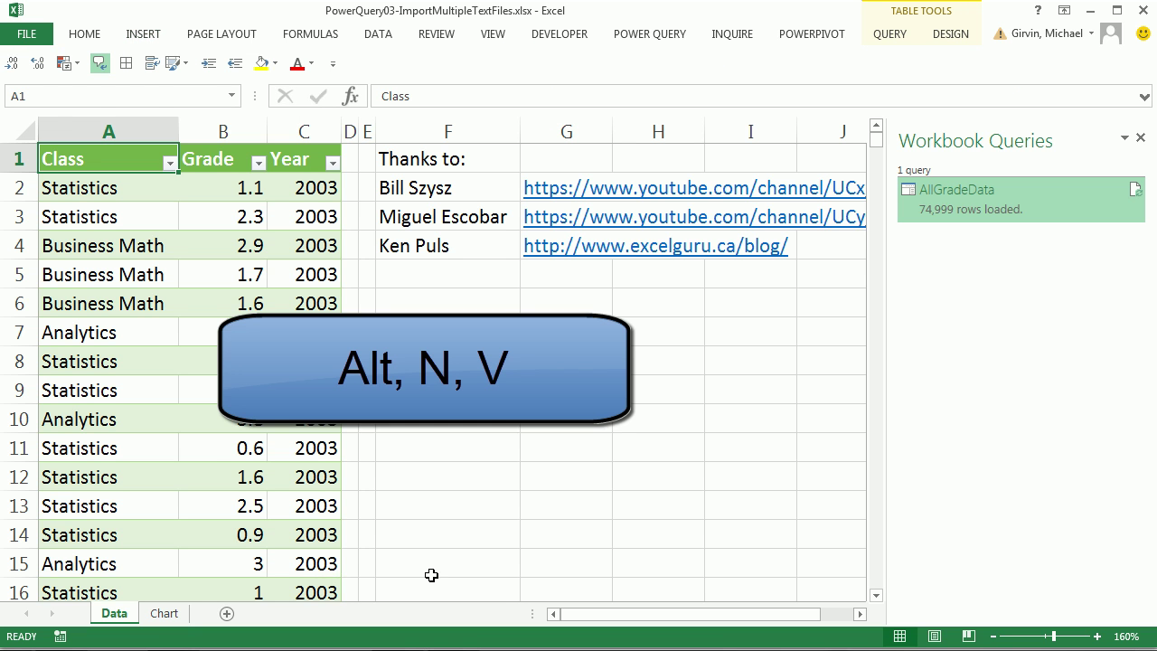
key("alt")
key("n")
key("v")
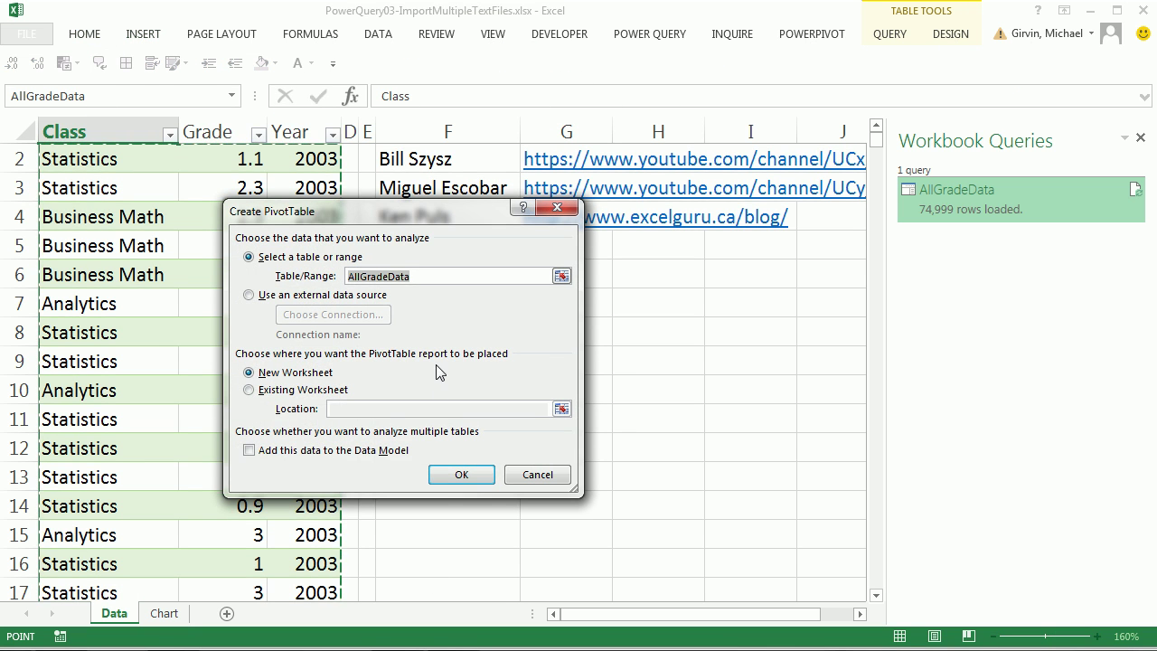
left_click(461, 473)
- Put Class in Rows and Grade in Values, then close the field list
left_click_drag(832, 72, 504, 112)
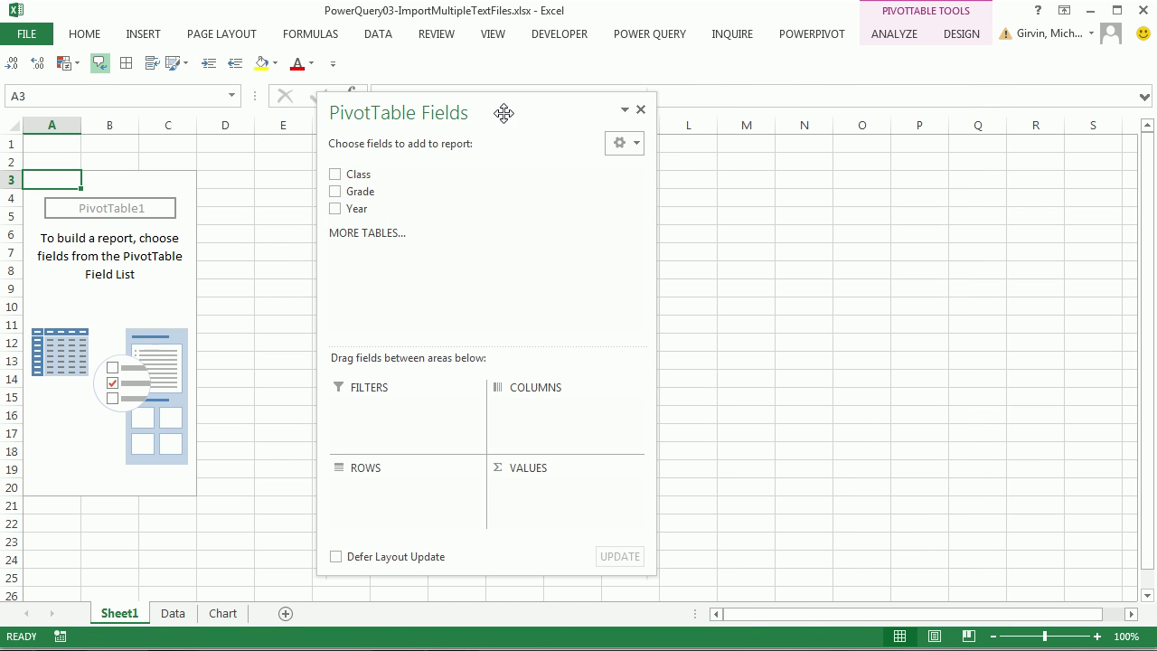
left_click_drag(372, 173, 380, 489)
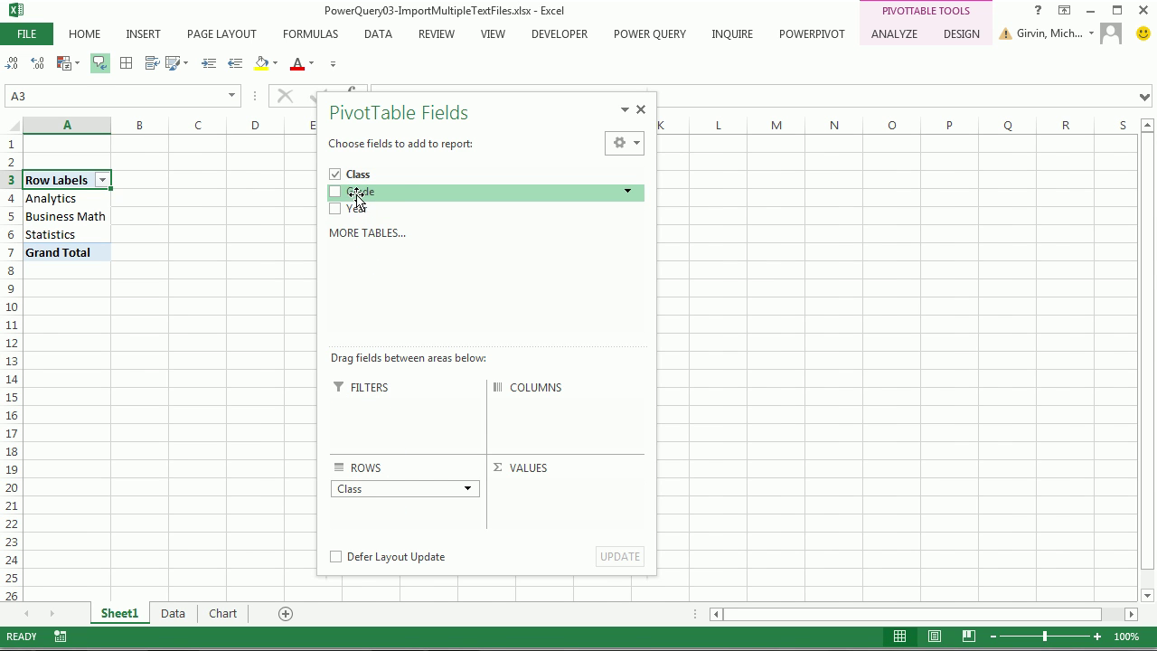
left_click_drag(355, 192, 552, 506)
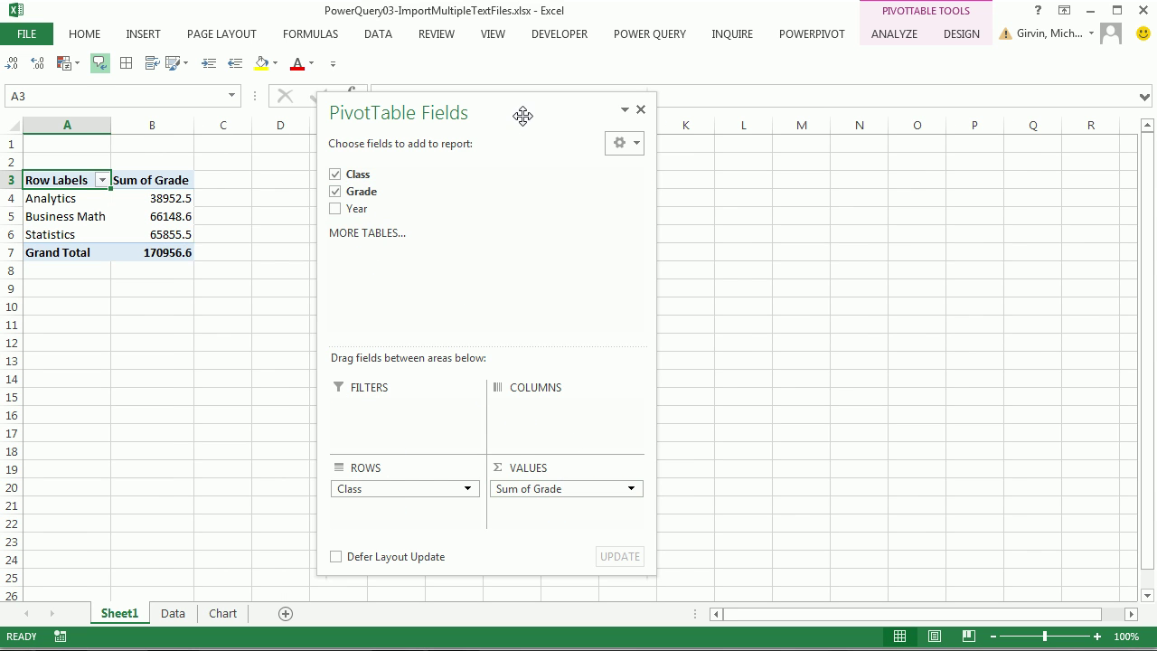
left_click_drag(522, 115, 638, 106)
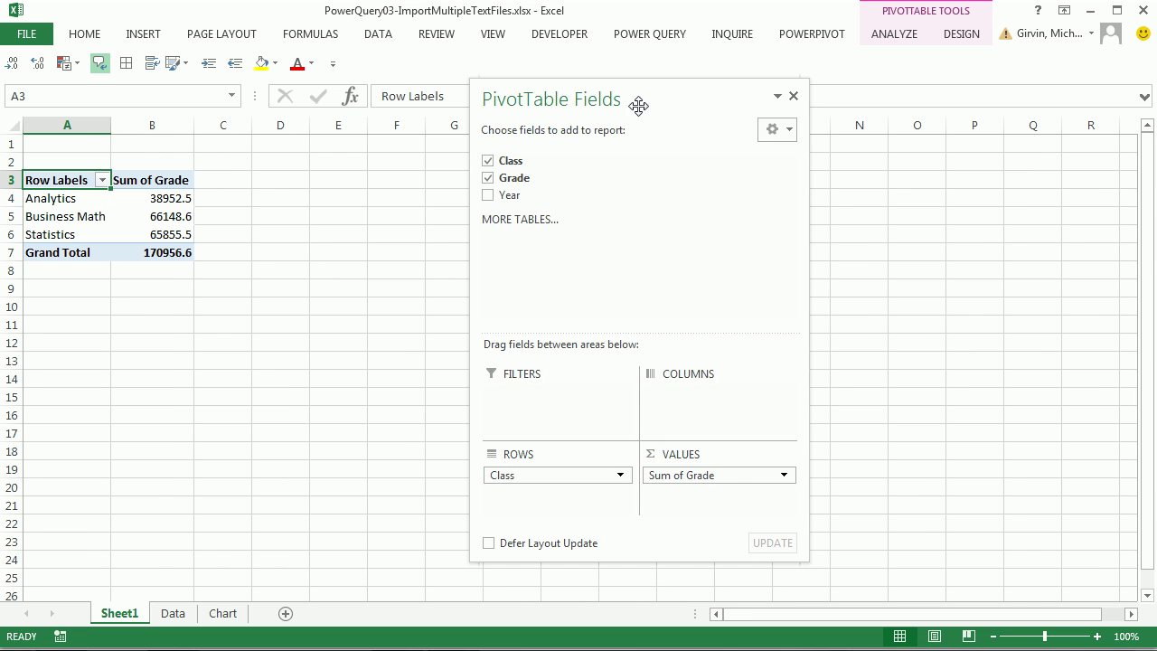
left_click(793, 97)
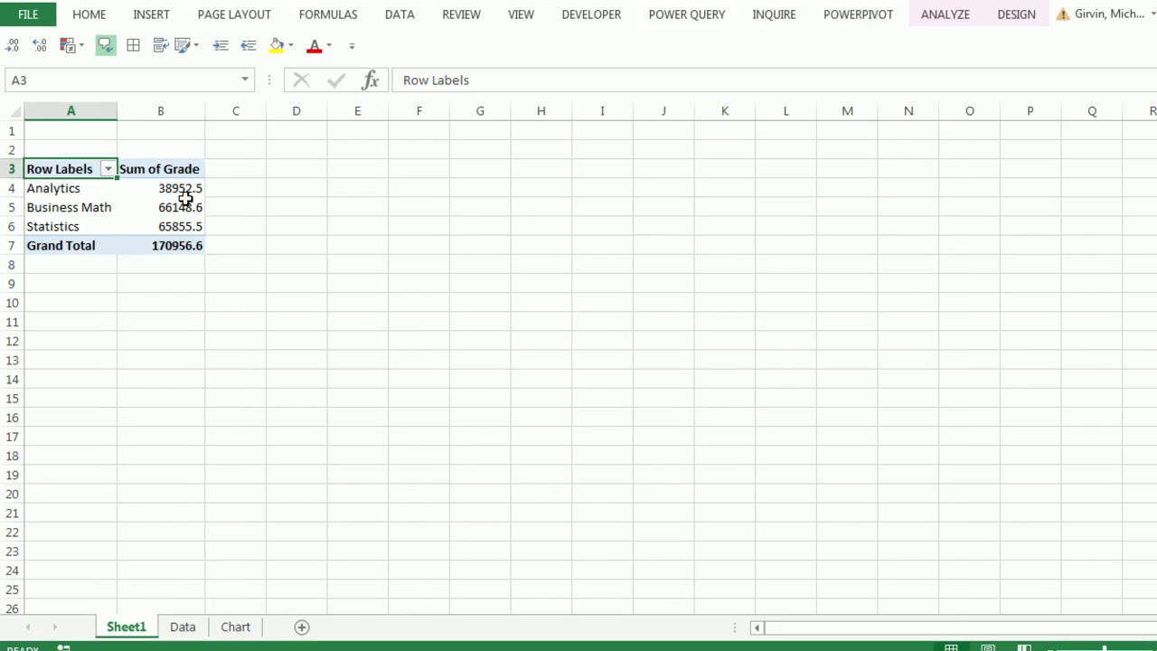
- Change the value field to Average of Grade named GPA with a one-decimal Number format
left_click(134, 195)
right_click(188, 122)
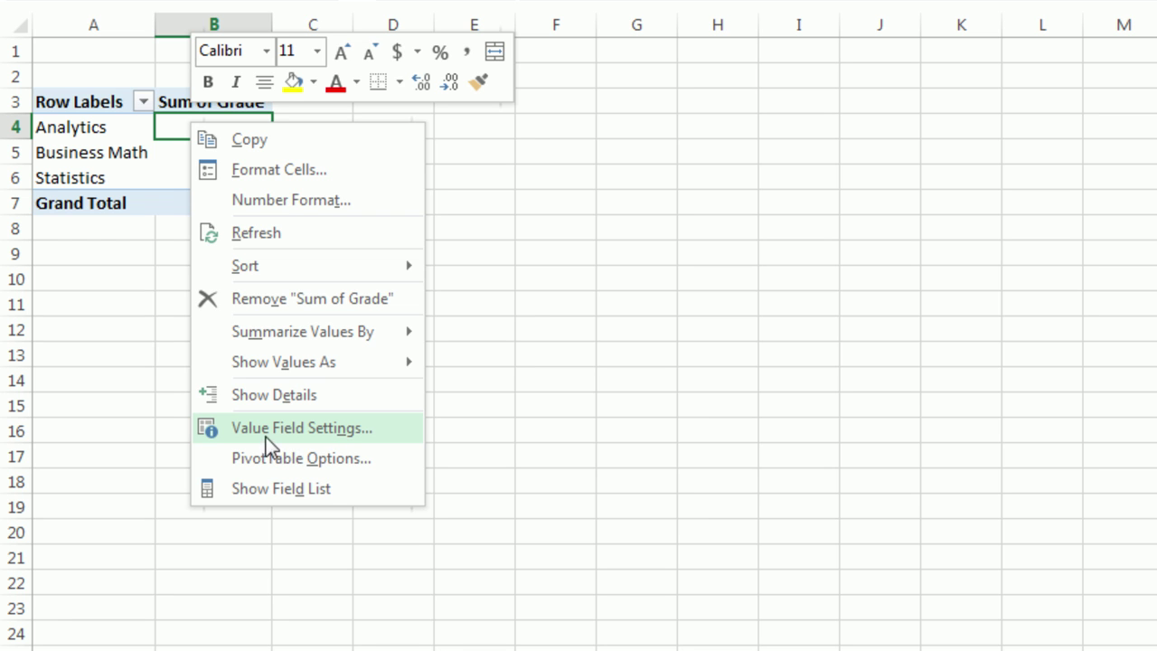
left_click(346, 433)
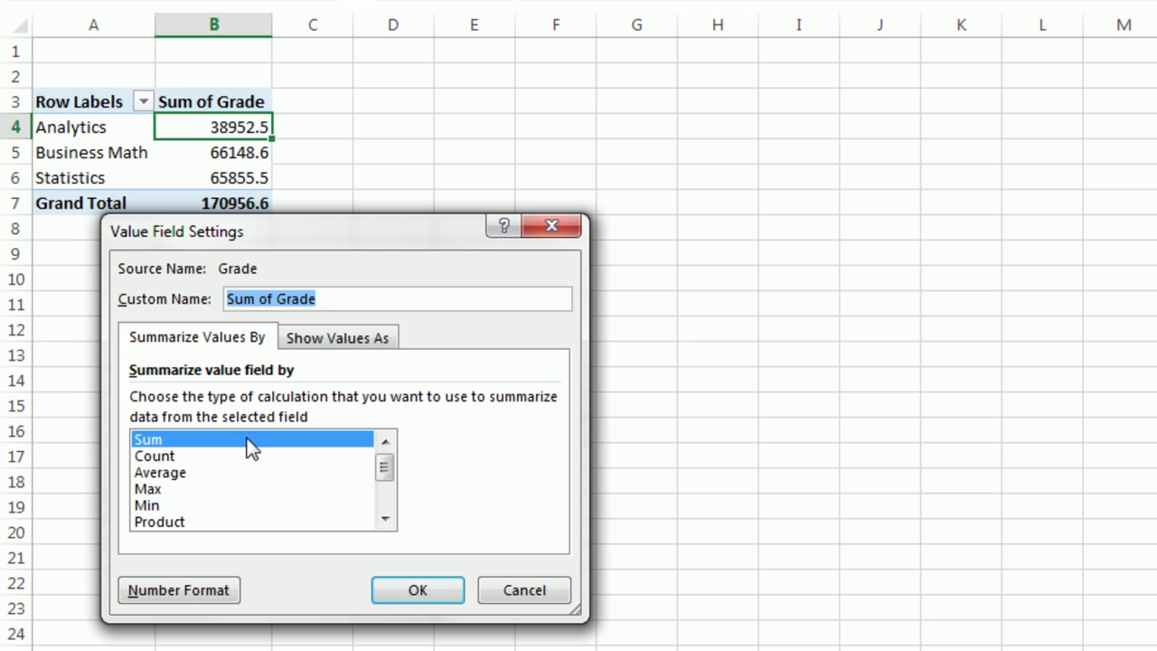
left_click(169, 473)
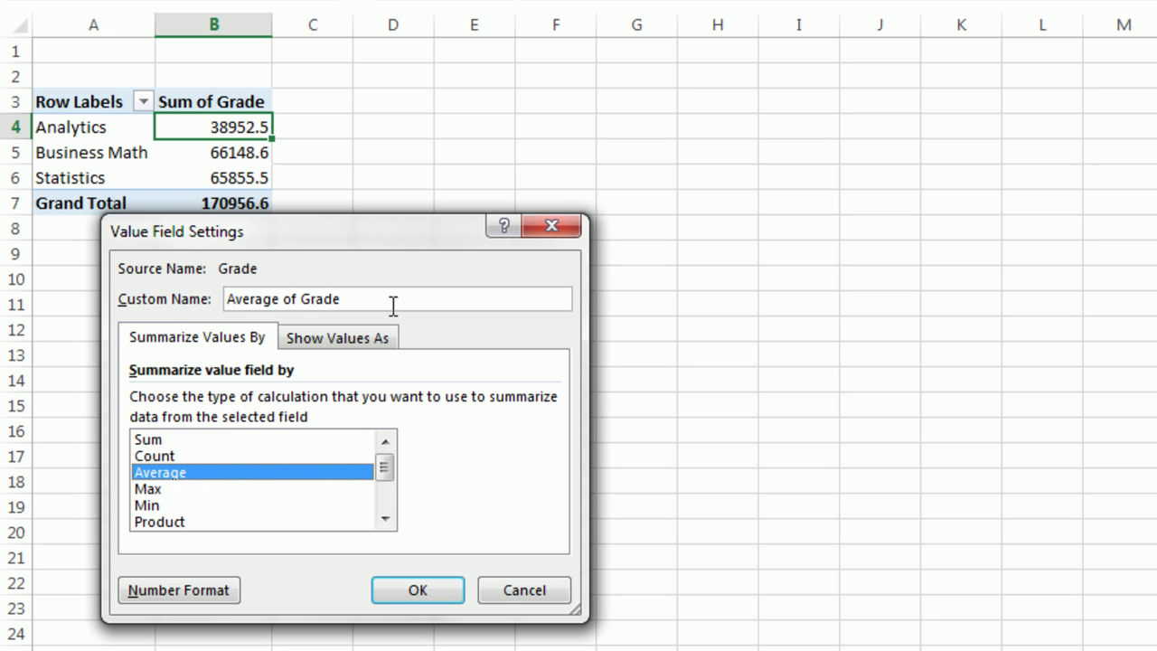
left_click_drag(375, 299, 224, 299)
type("GPA")
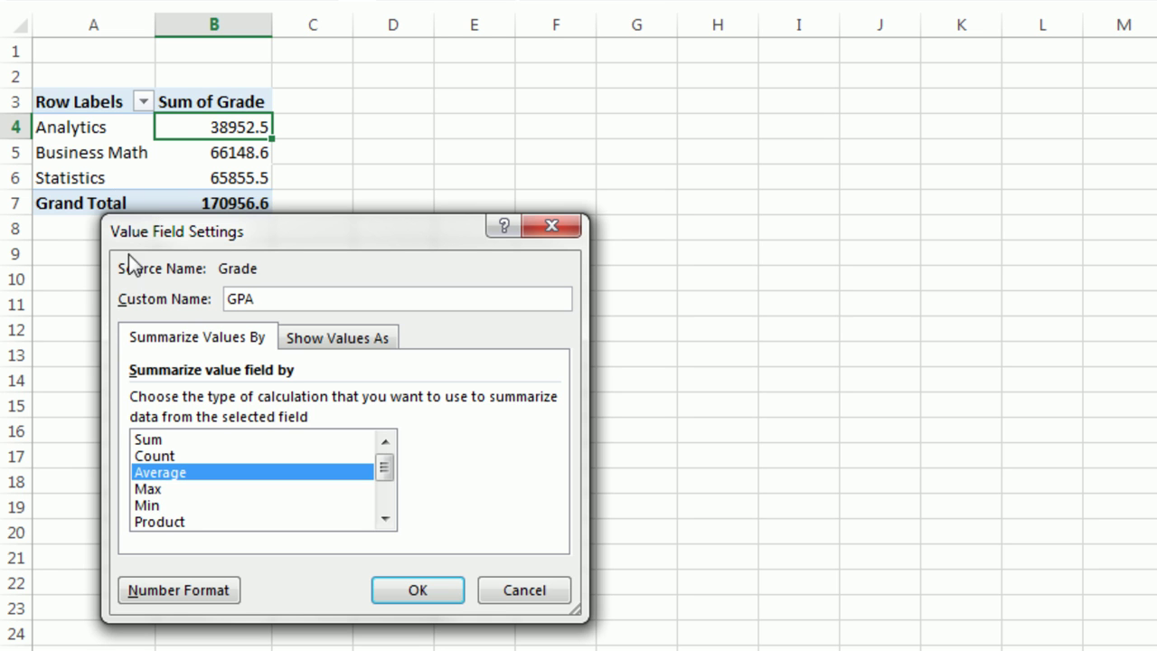
left_click(178, 590)
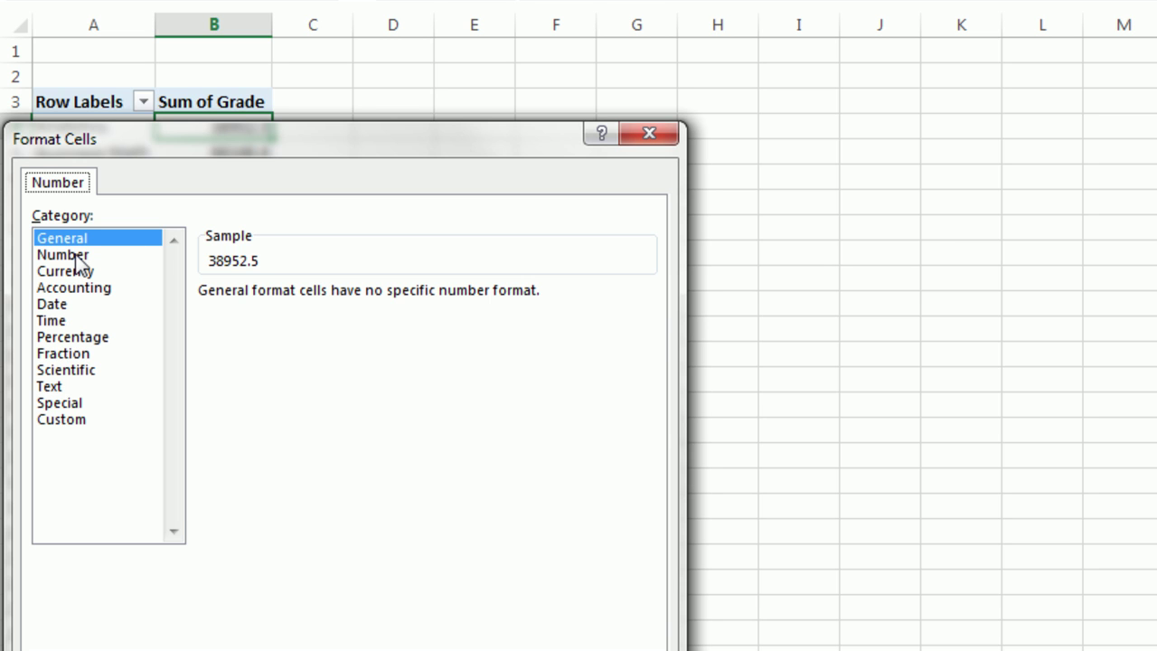
left_click(77, 255)
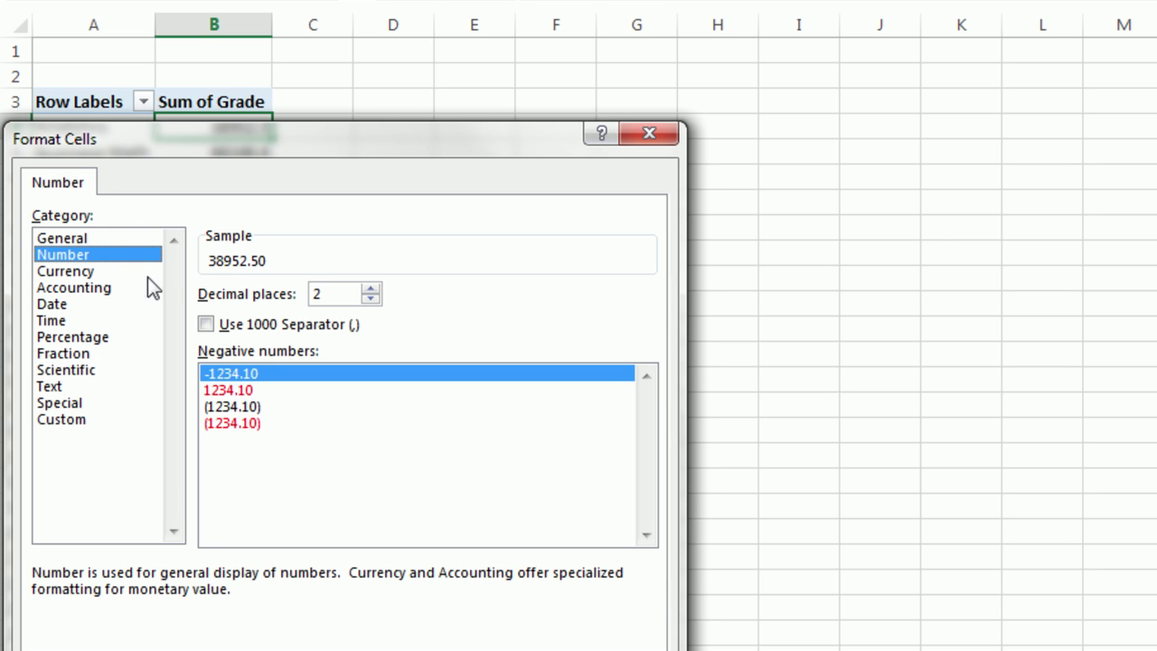
left_click(370, 300)
key("Return")
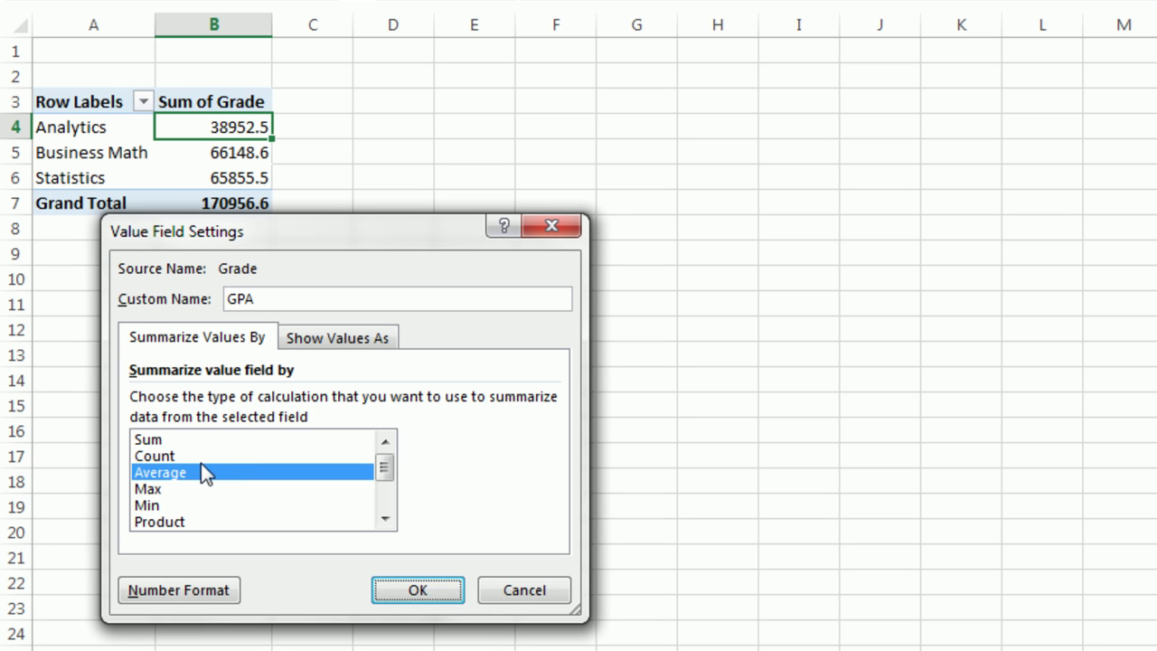
left_click(417, 592)
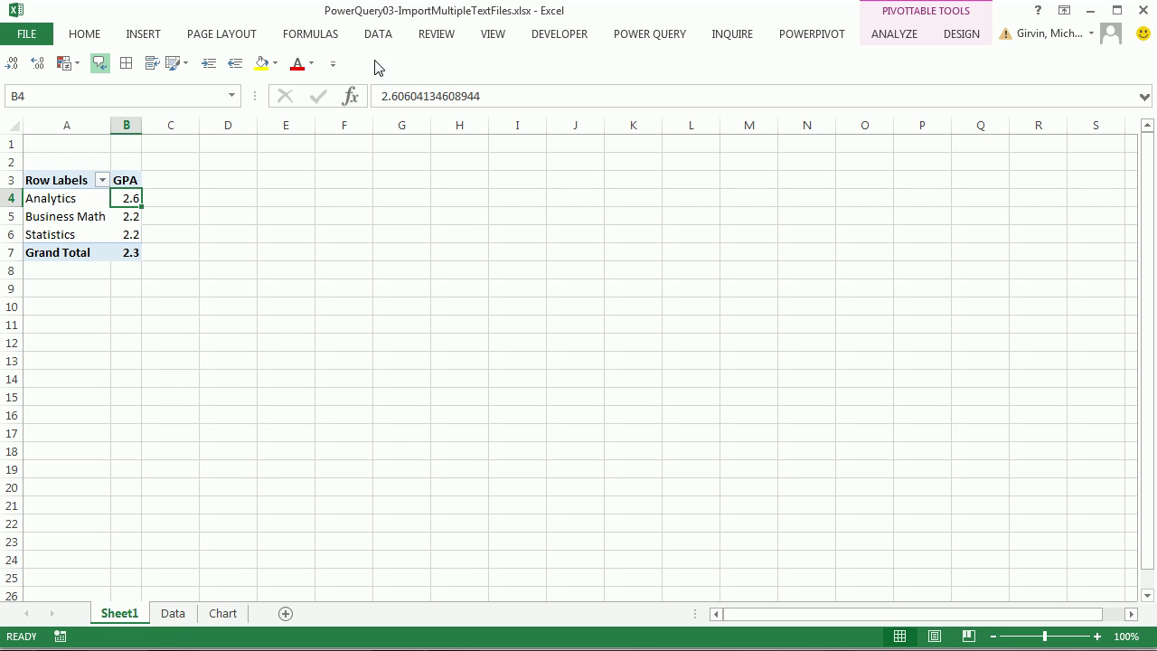
- Insert a Year slicer for the pivot table
left_click(891, 41)
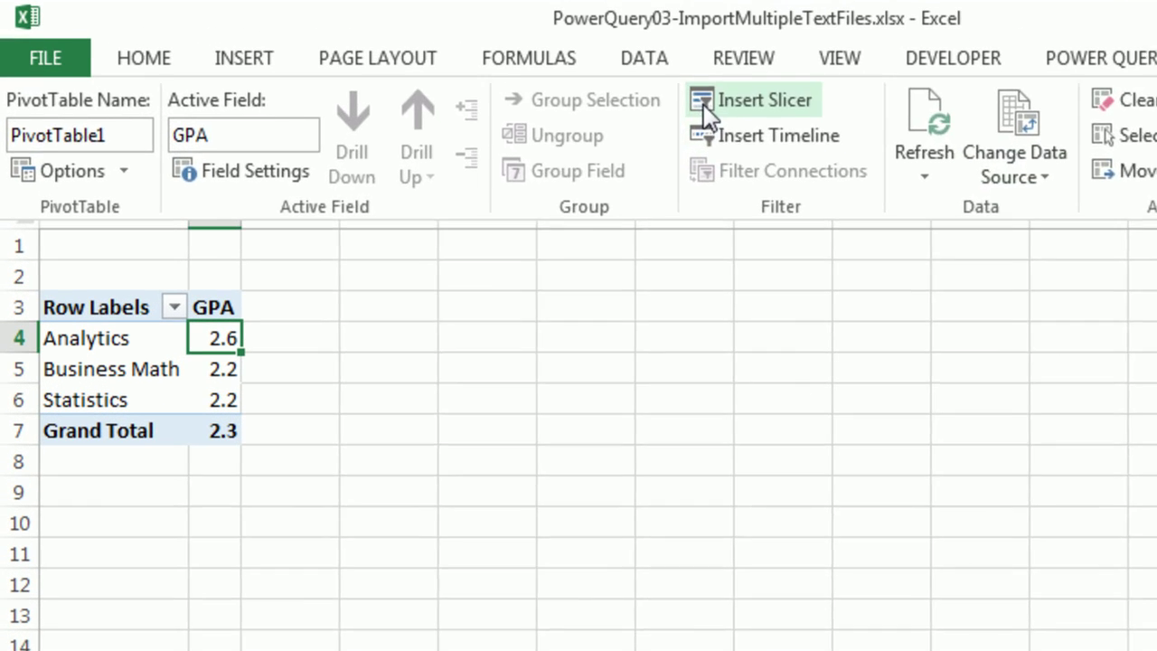
left_click(706, 101)
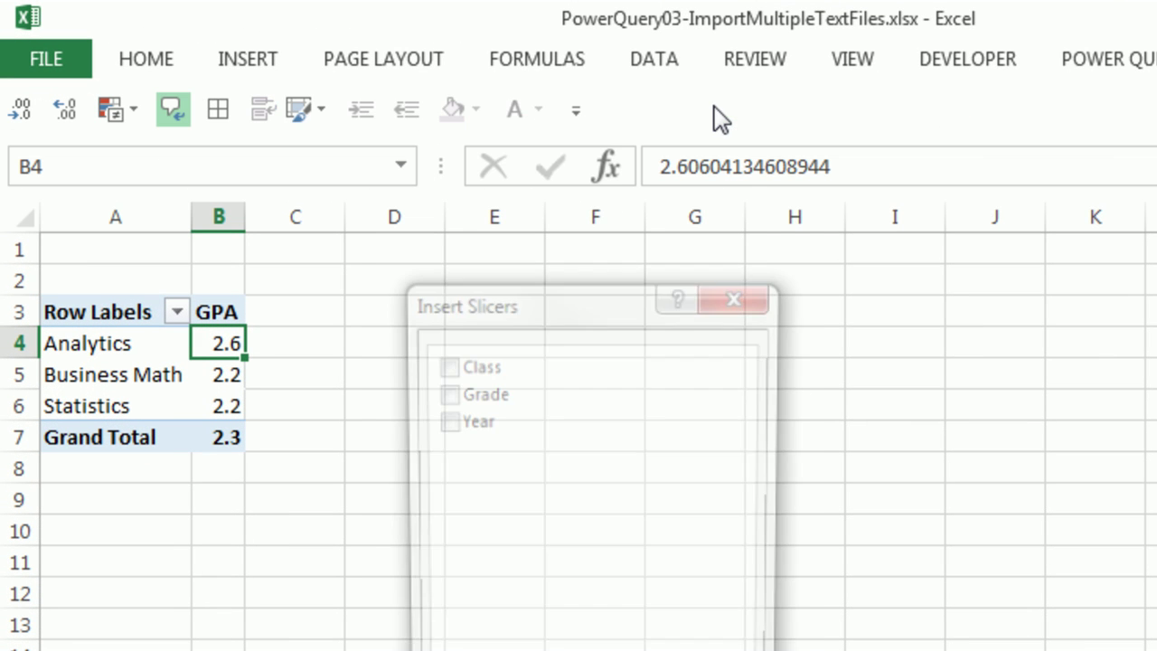
left_click(451, 415)
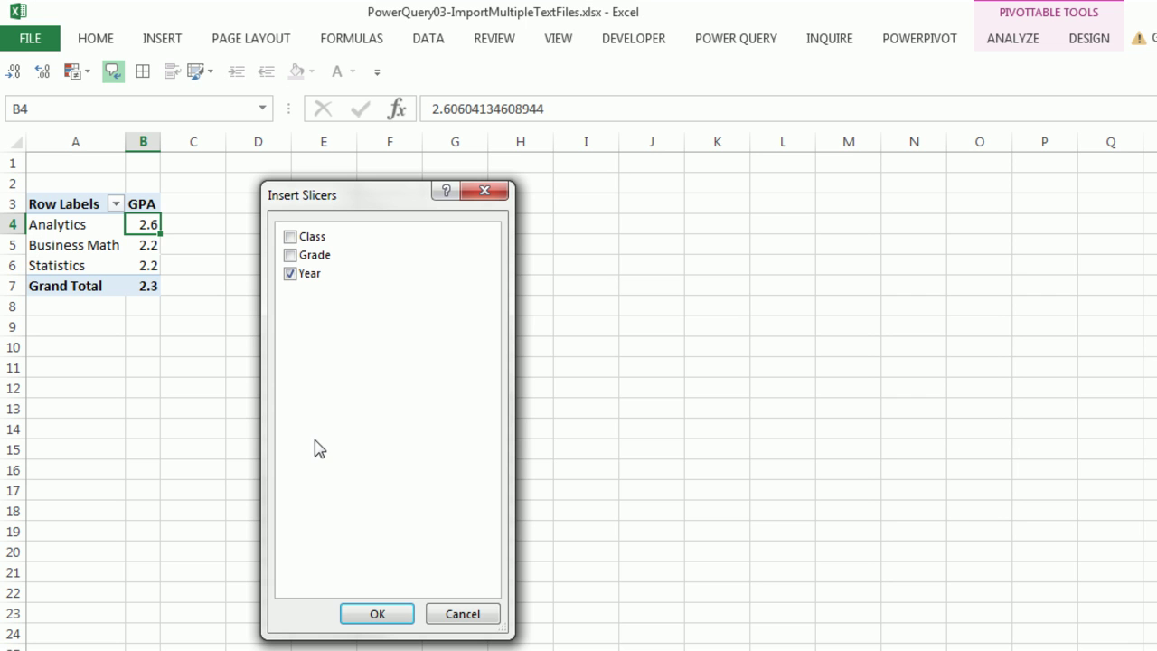
left_click(364, 615)
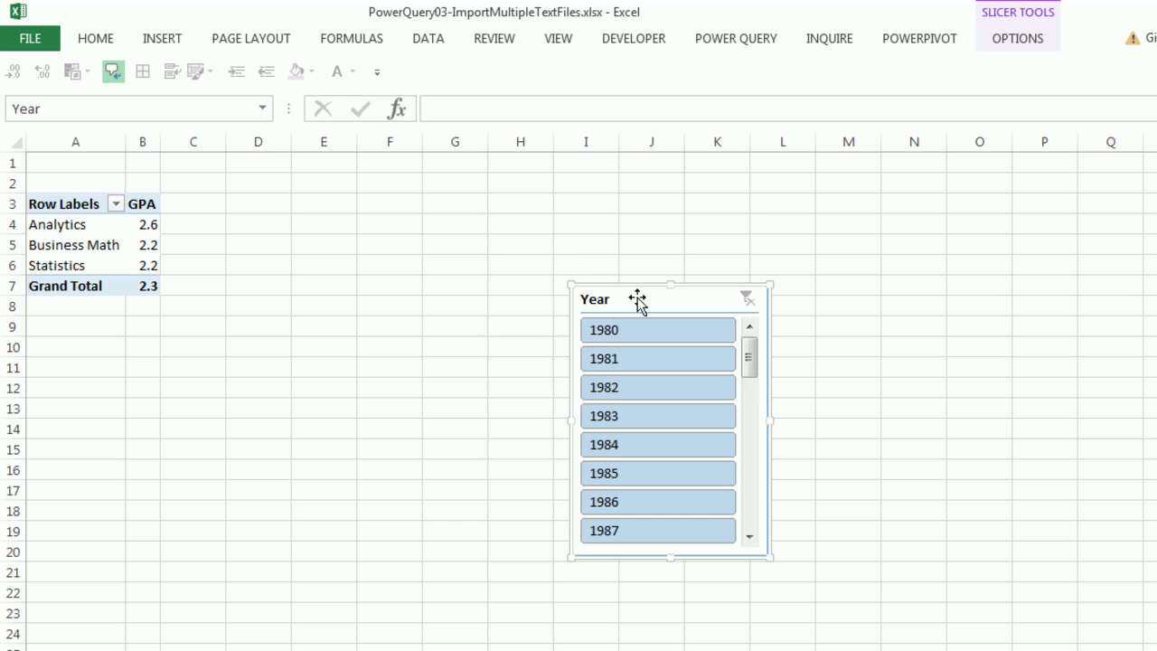
left_click_drag(638, 299, 477, 180)
- Lay the Year slicer out in four columns, enlarge it and place it beside the pivot
left_click(1014, 45)
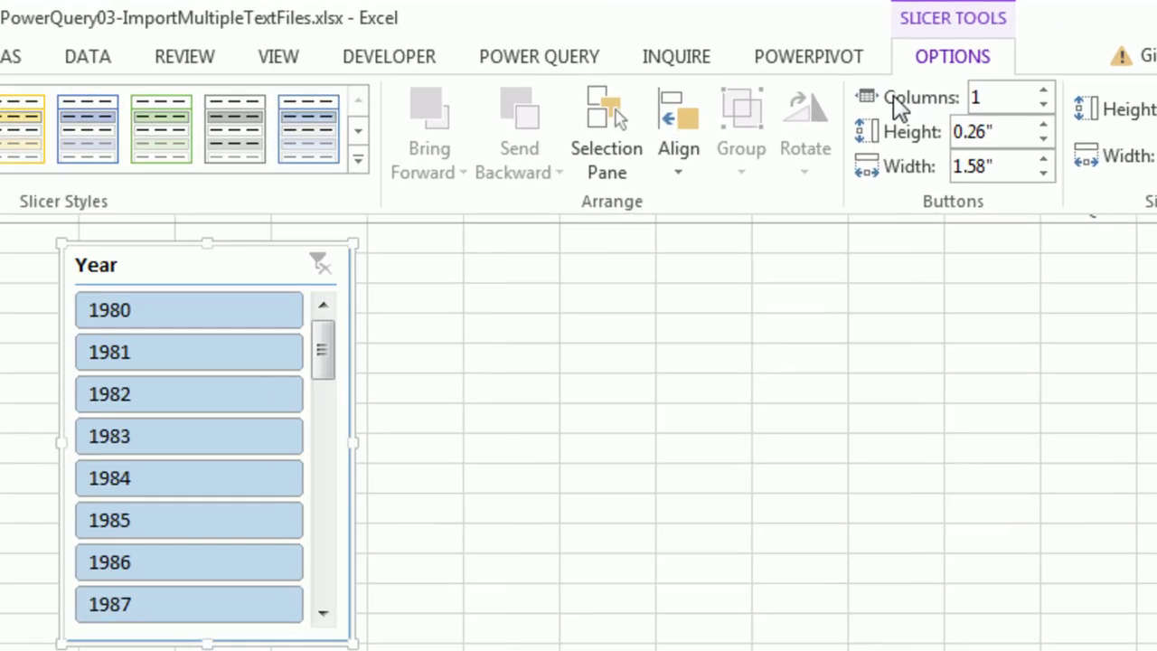
left_click(1079, 62)
left_click(1079, 62)
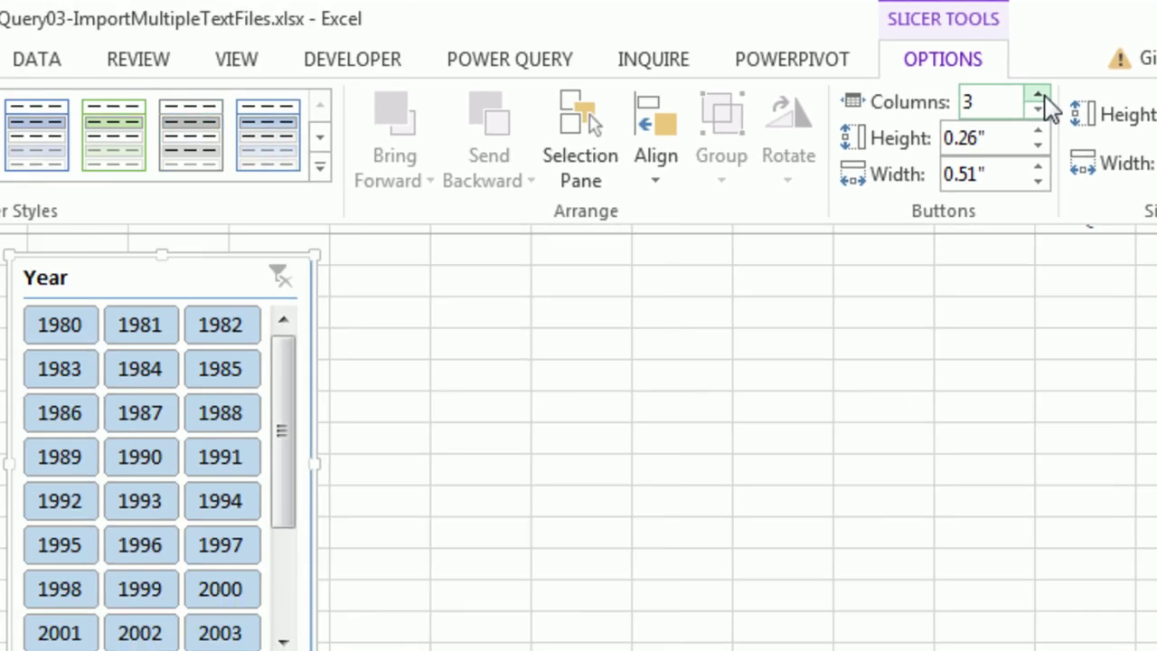
left_click(1039, 95)
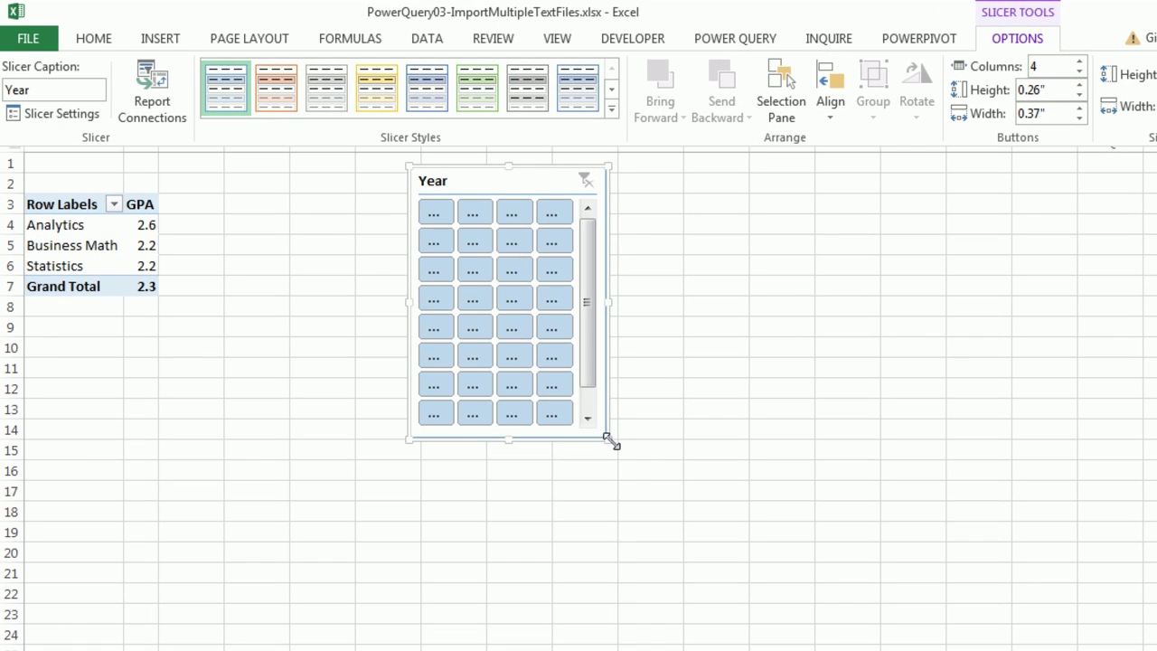
left_click_drag(611, 441, 781, 481)
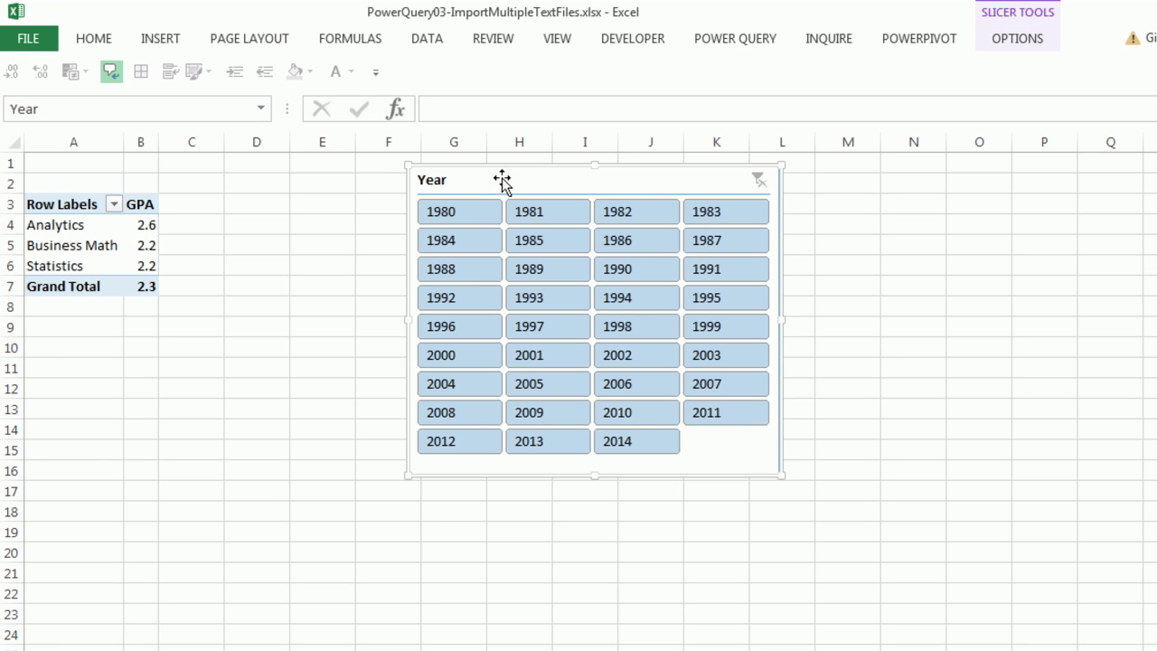
left_click_drag(501, 178, 409, 192)
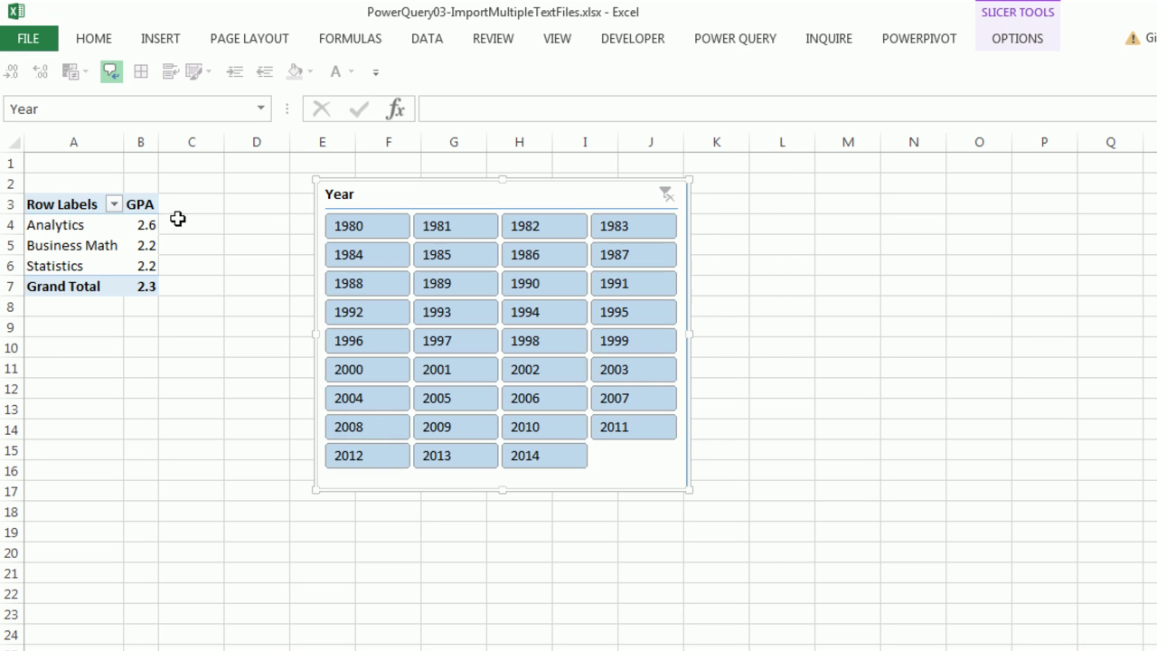
left_click(104, 252)
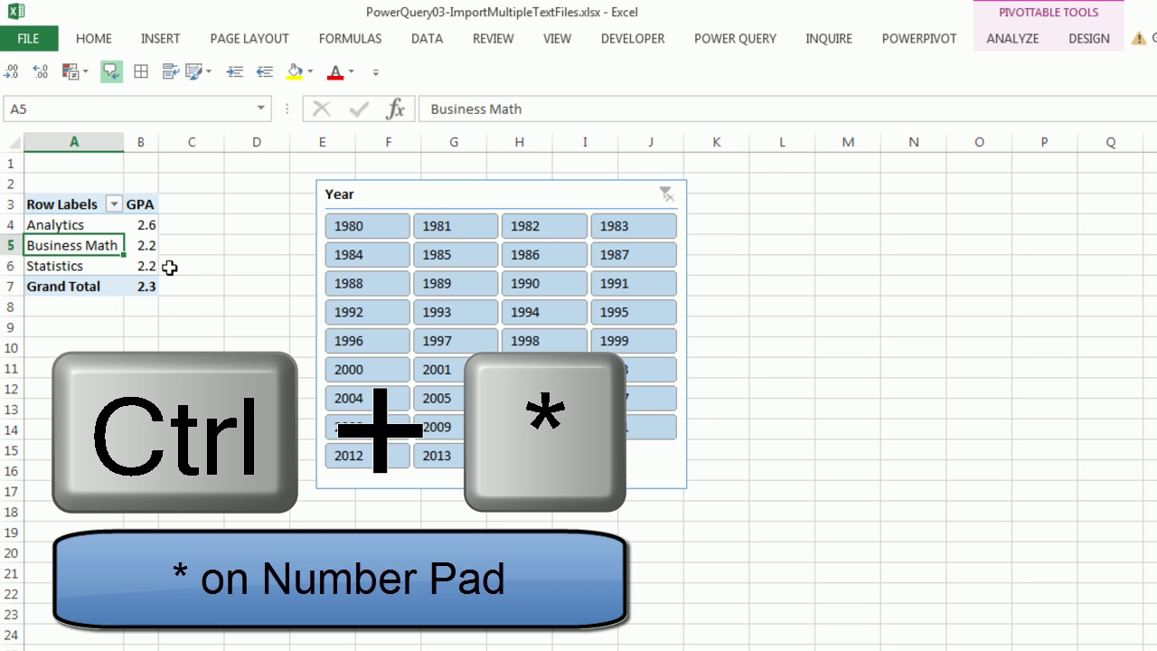
- Copy the GPA pivot table and paste it at cell A9
key("ctrl+KP_Multiply")
key("ctrl+c")
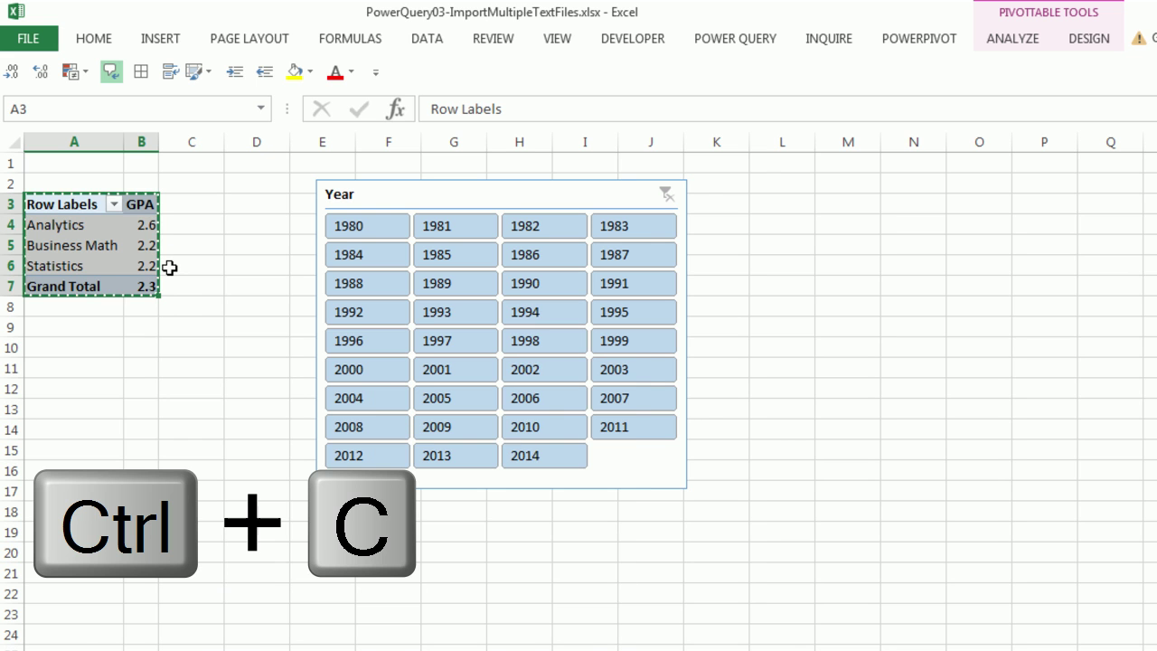
left_click(67, 327)
key("ctrl+v")
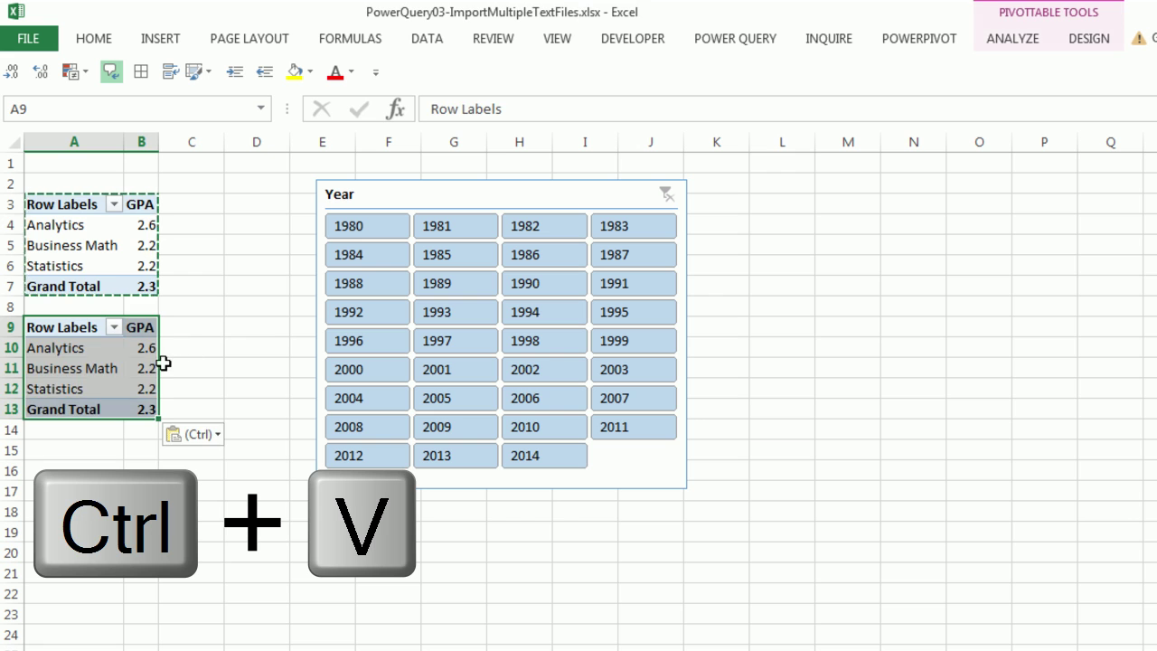
- Change the copied pivot's values to StdDev of Grade, four decimals, named SD
left_click(142, 349)
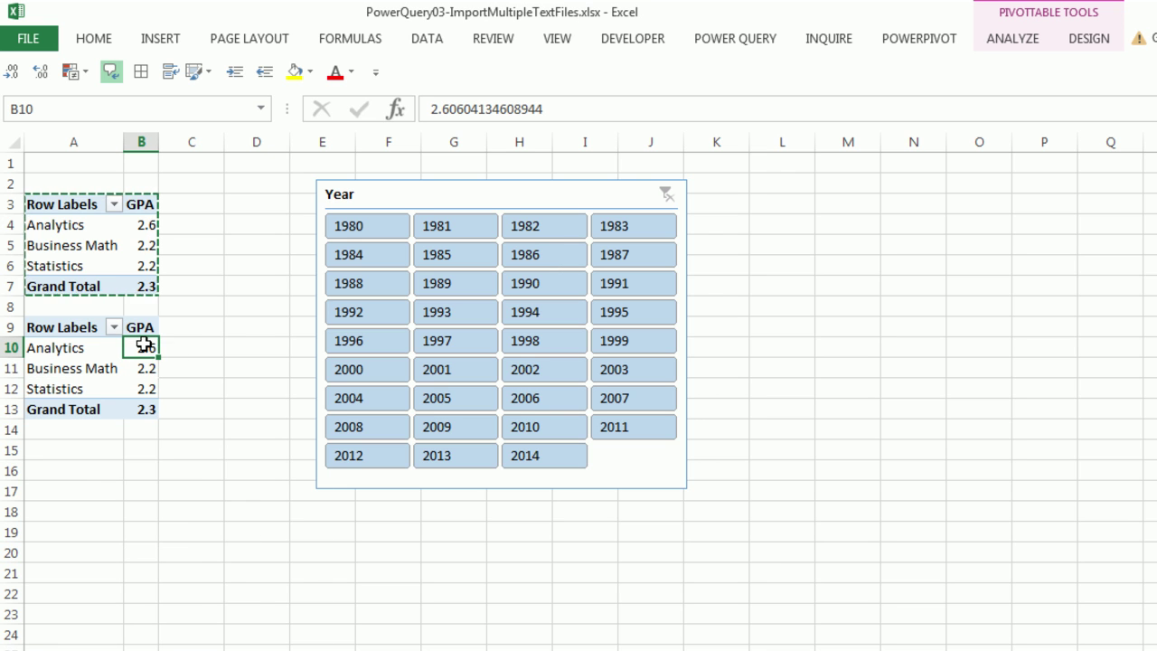
right_click(144, 347)
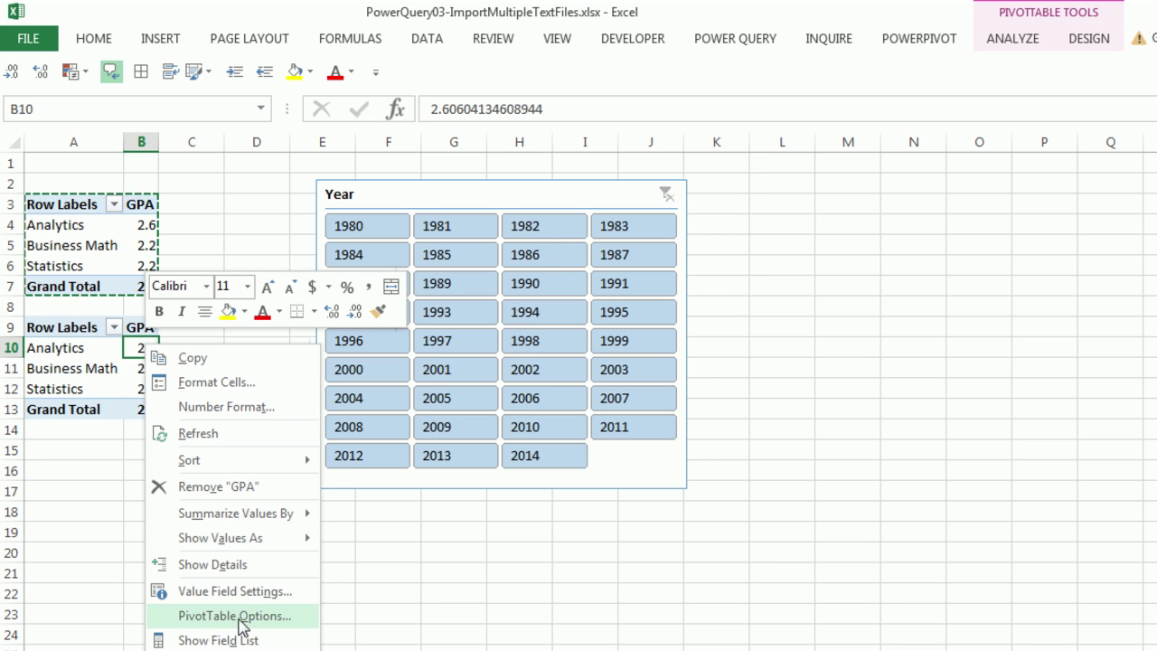
left_click(235, 590)
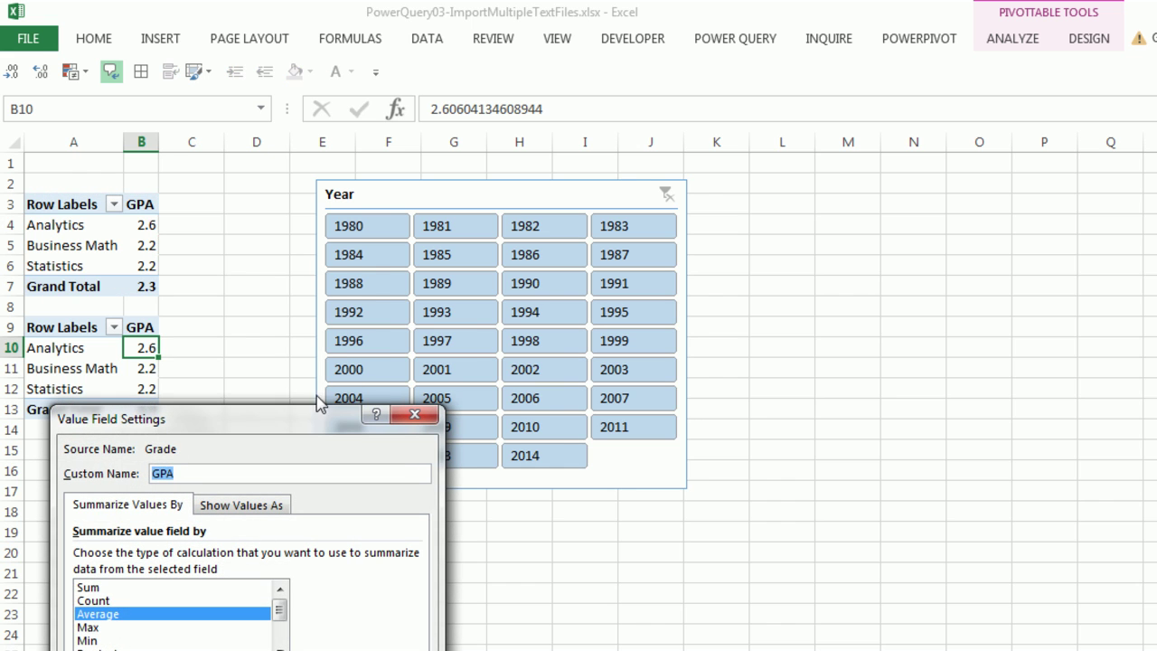
left_click_drag(298, 418, 486, 259)
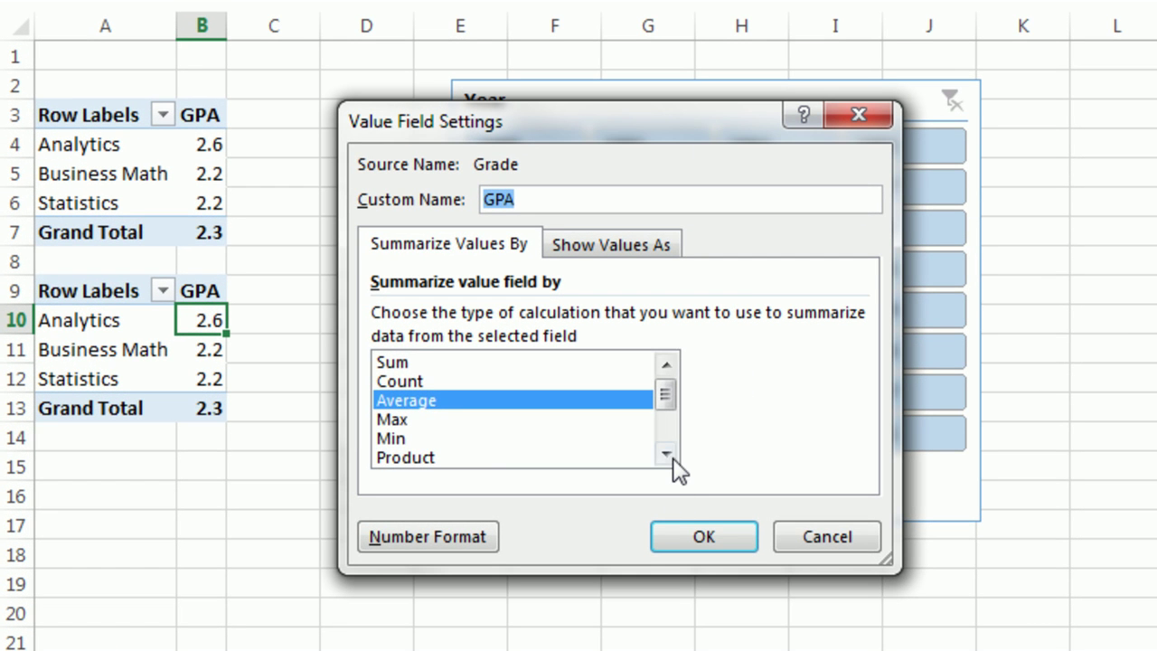
left_click(582, 518)
left_click(583, 518)
left_click(583, 518)
left_click(667, 455)
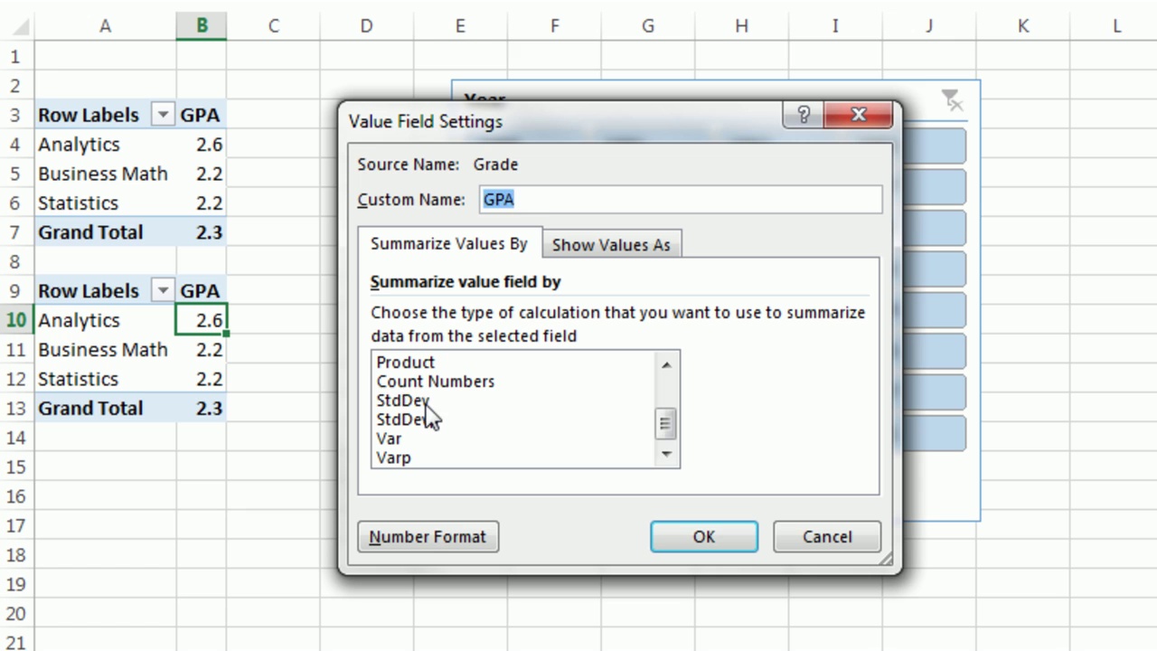
left_click(425, 403)
left_click(424, 537)
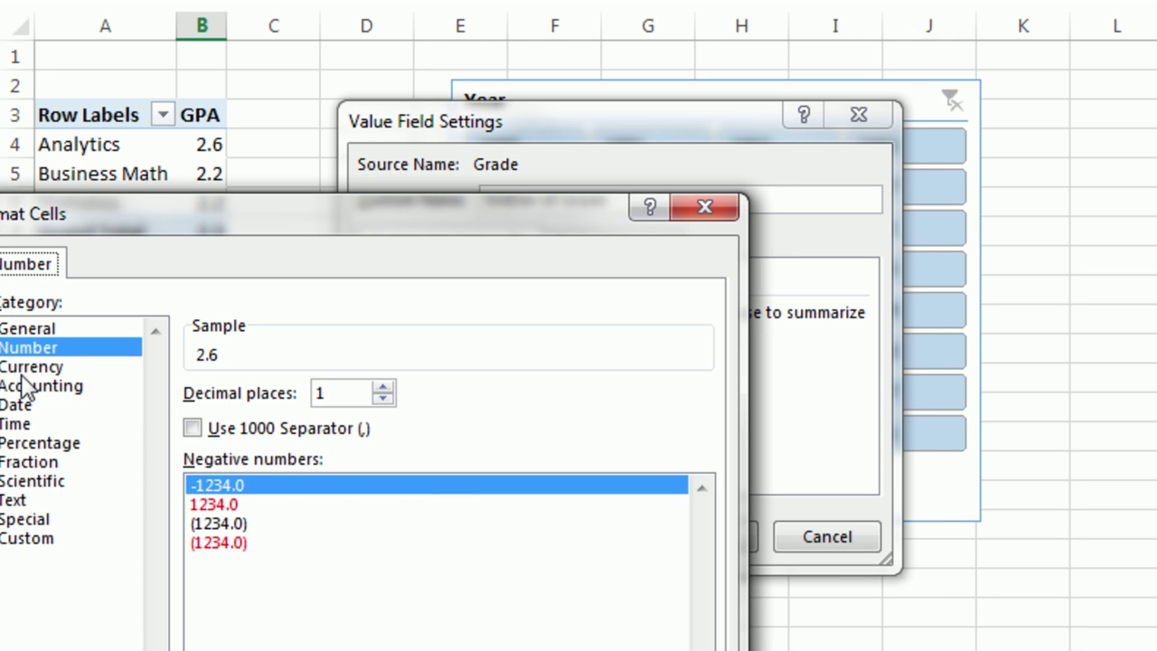
left_click(382, 387)
left_click(383, 387)
left_click(383, 387)
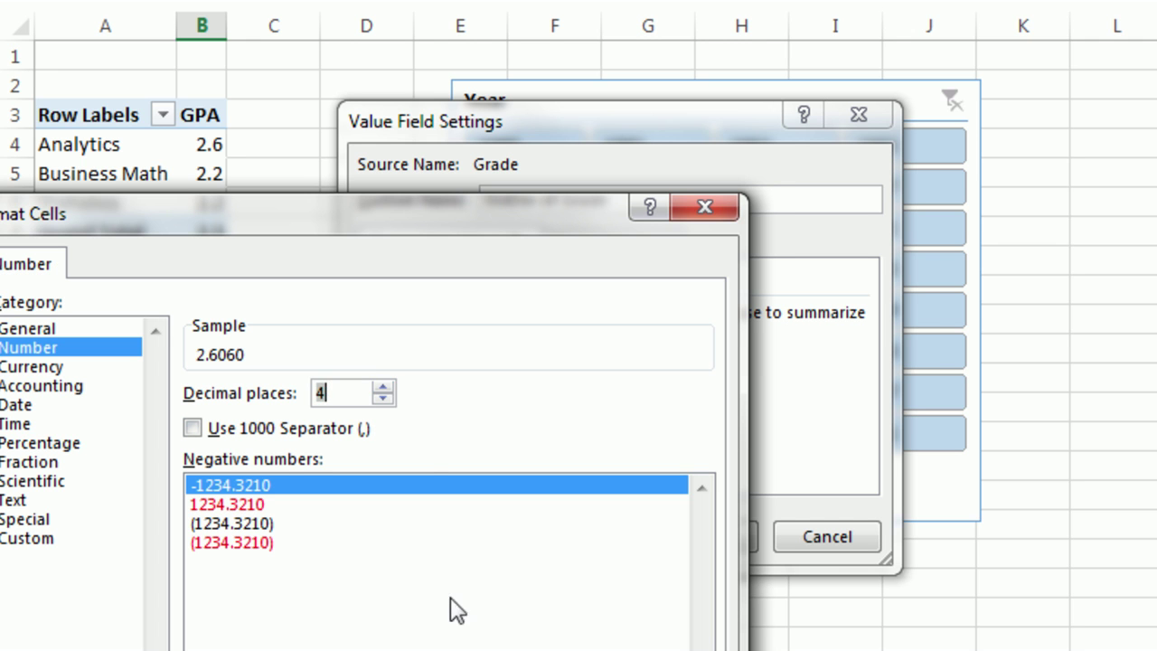
key("Return")
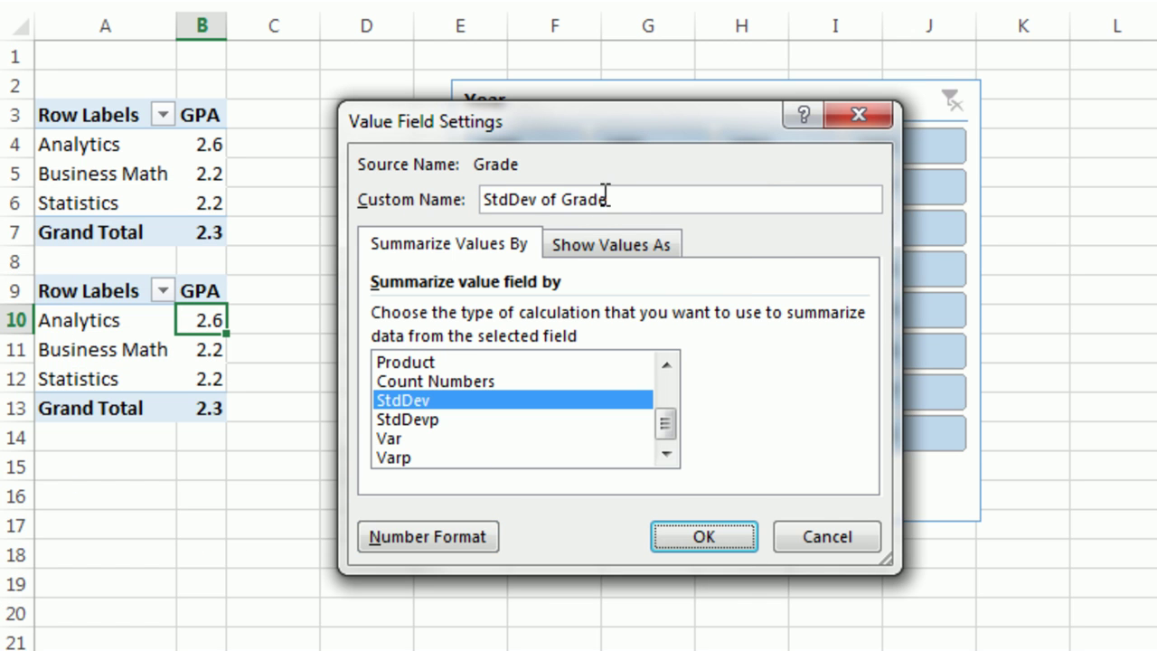
left_click_drag(622, 199, 361, 181)
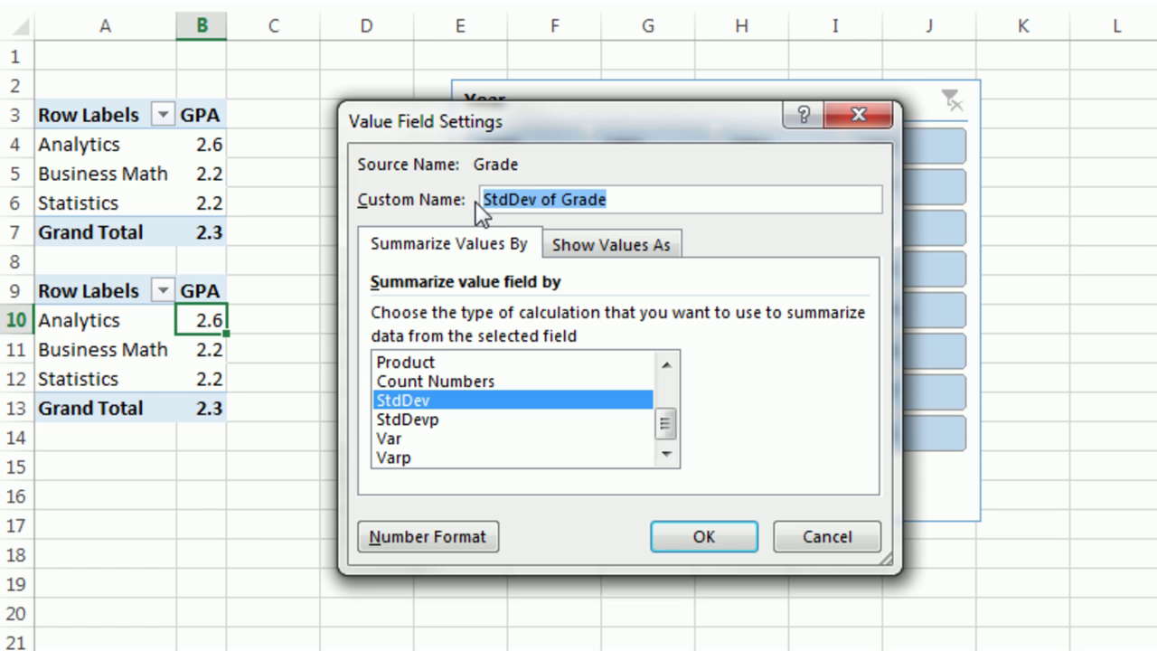
type("SD")
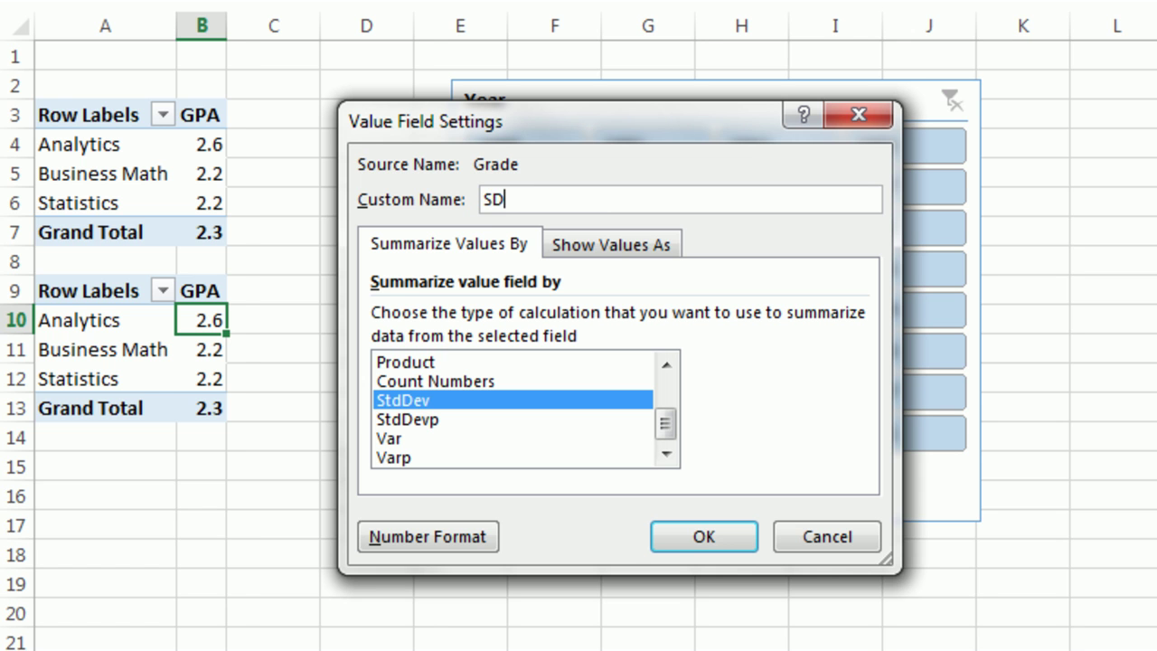
left_click(670, 538)
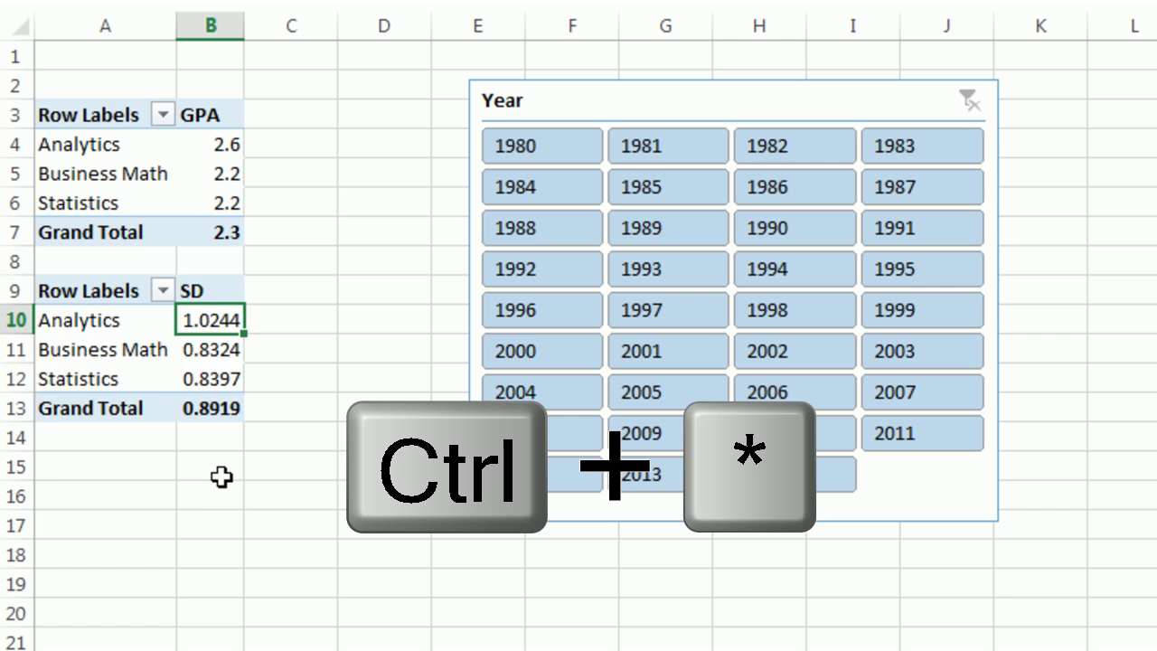
- Copy the SD pivot table and paste a third copy at cell A15
key("ctrl+asterisk")
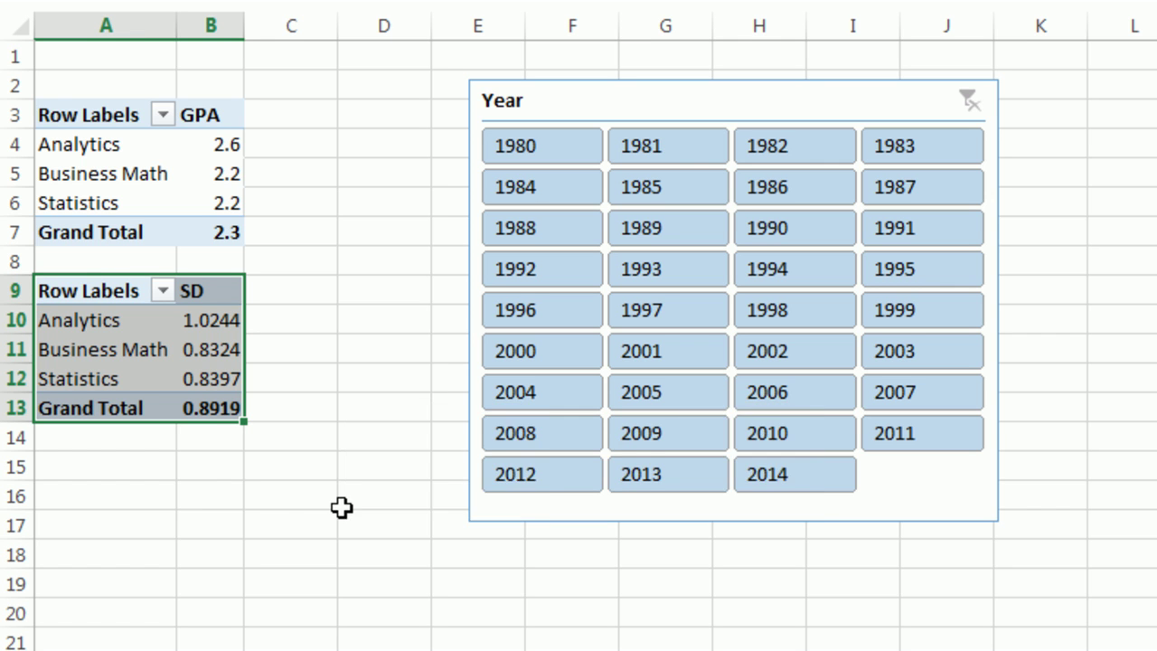
key("ctrl+c")
left_click(119, 471)
key("ctrl+v")
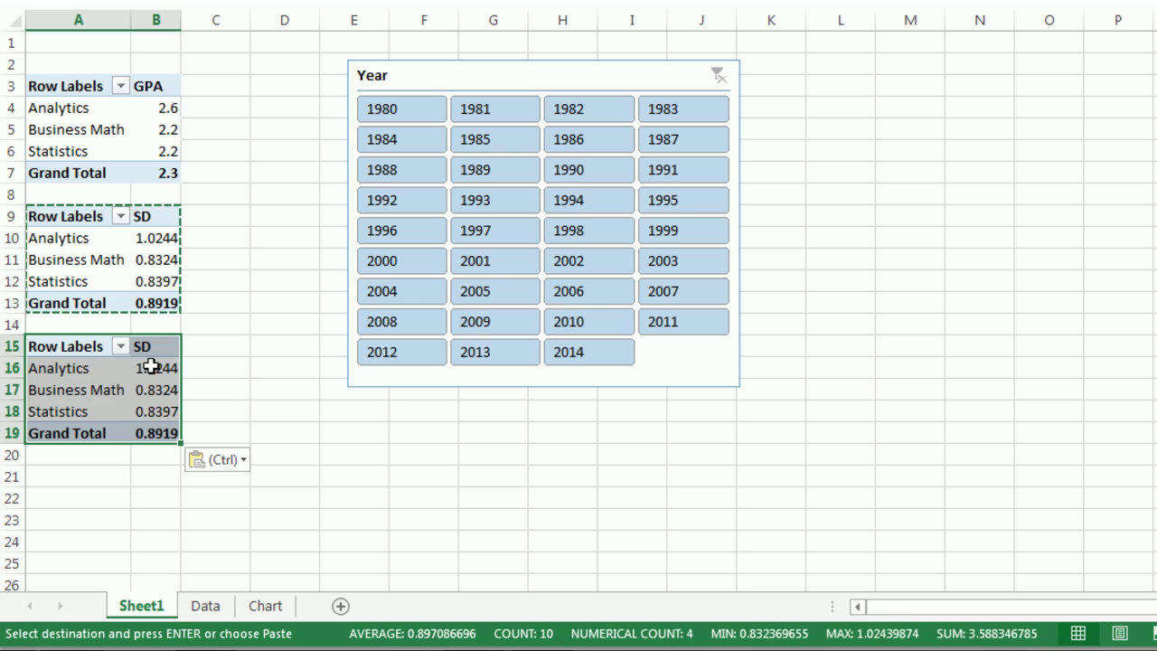
- Change the third pivot's value field to summarize grades by Count
left_click(150, 367)
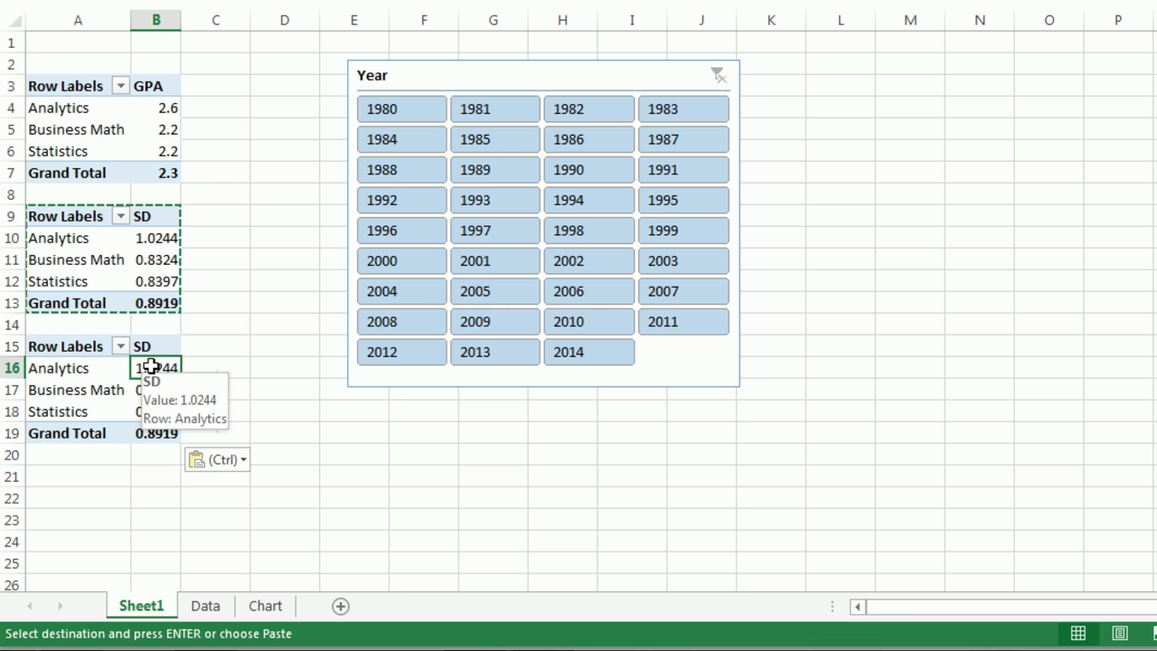
right_click(150, 367)
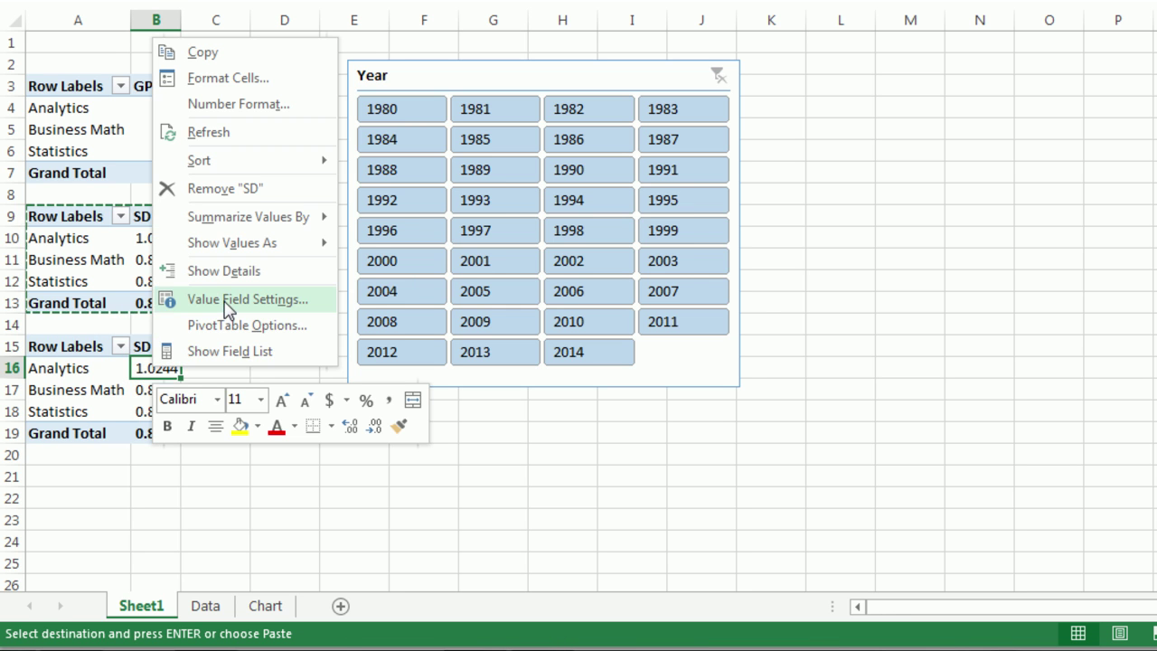
left_click(226, 299)
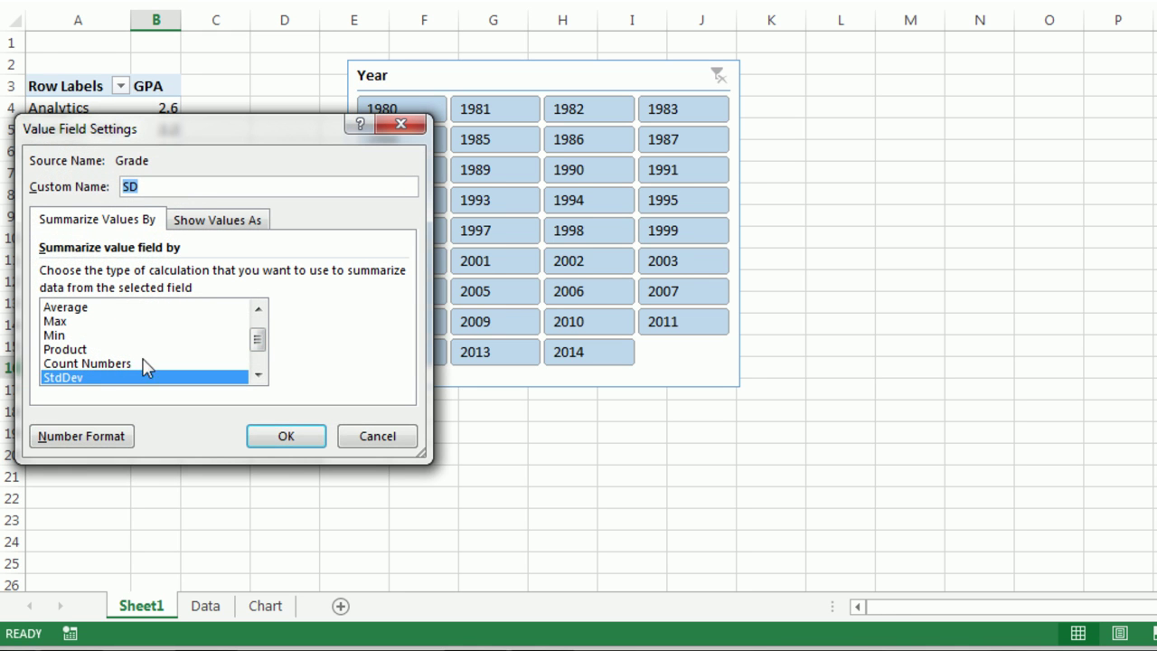
left_click_drag(257, 336, 257, 322)
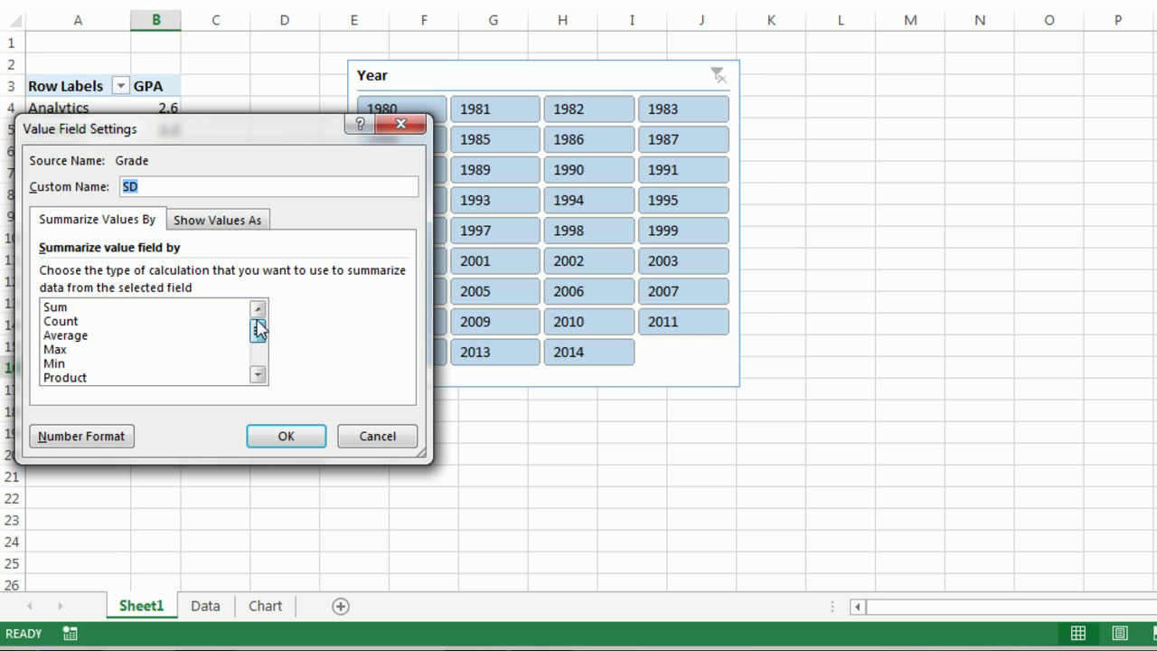
left_click(76, 324)
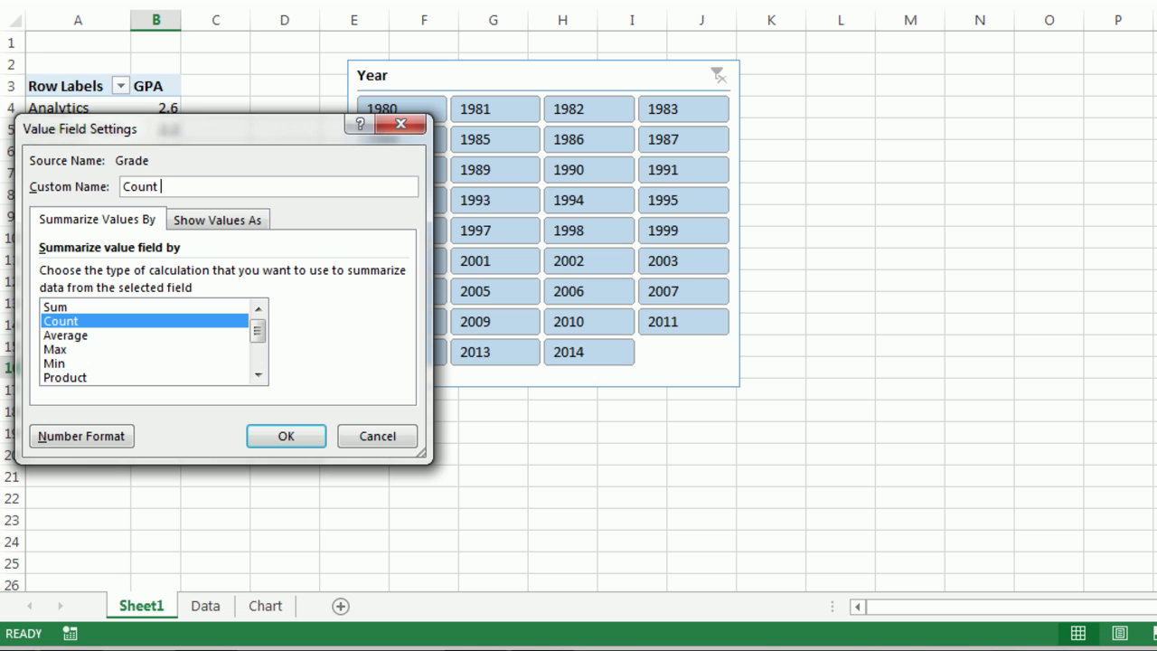
- Format the Count values as numbers with 0 decimal places
left_click(114, 442)
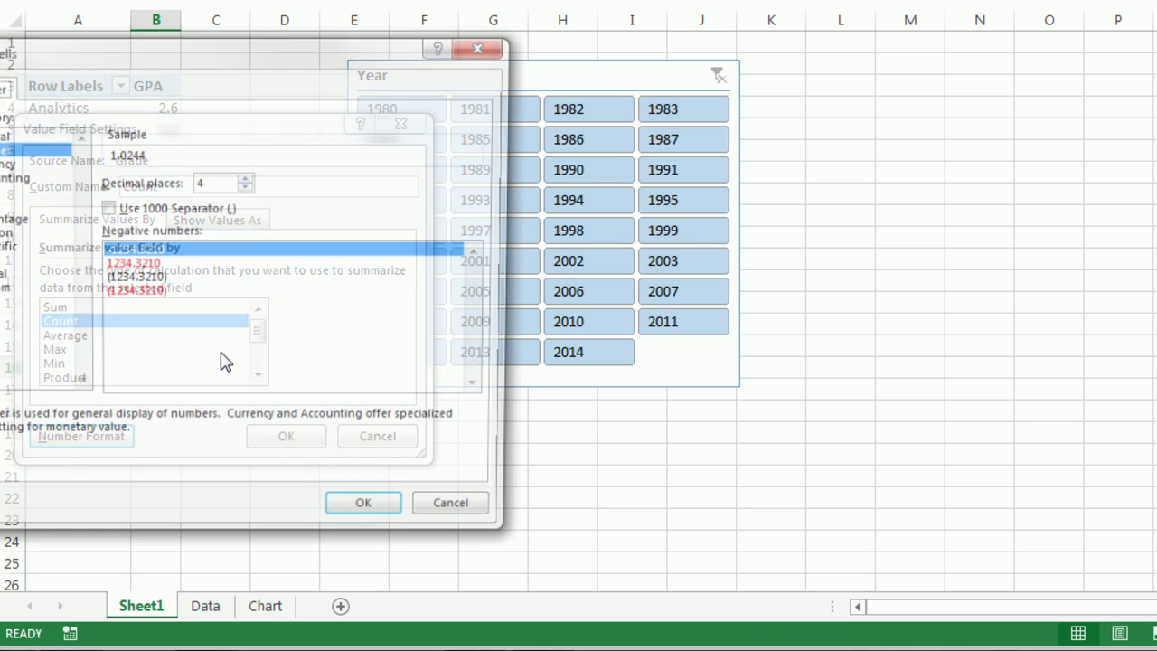
left_click(245, 187)
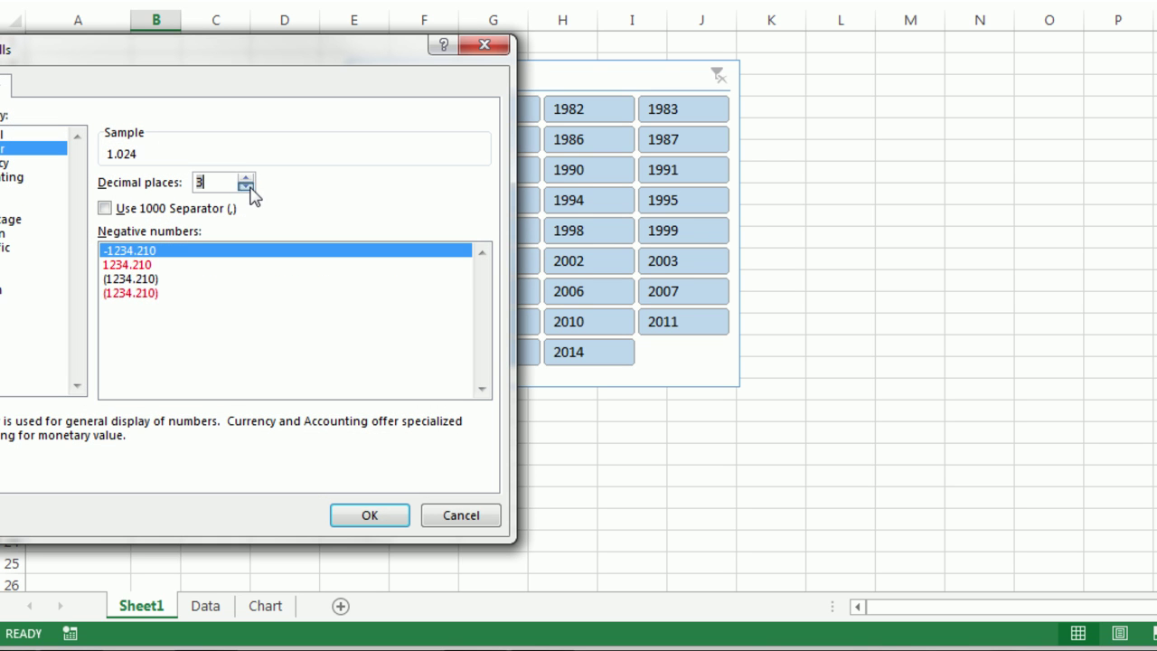
left_click(245, 186)
left_click(245, 186)
left_click(245, 186)
left_click(398, 522)
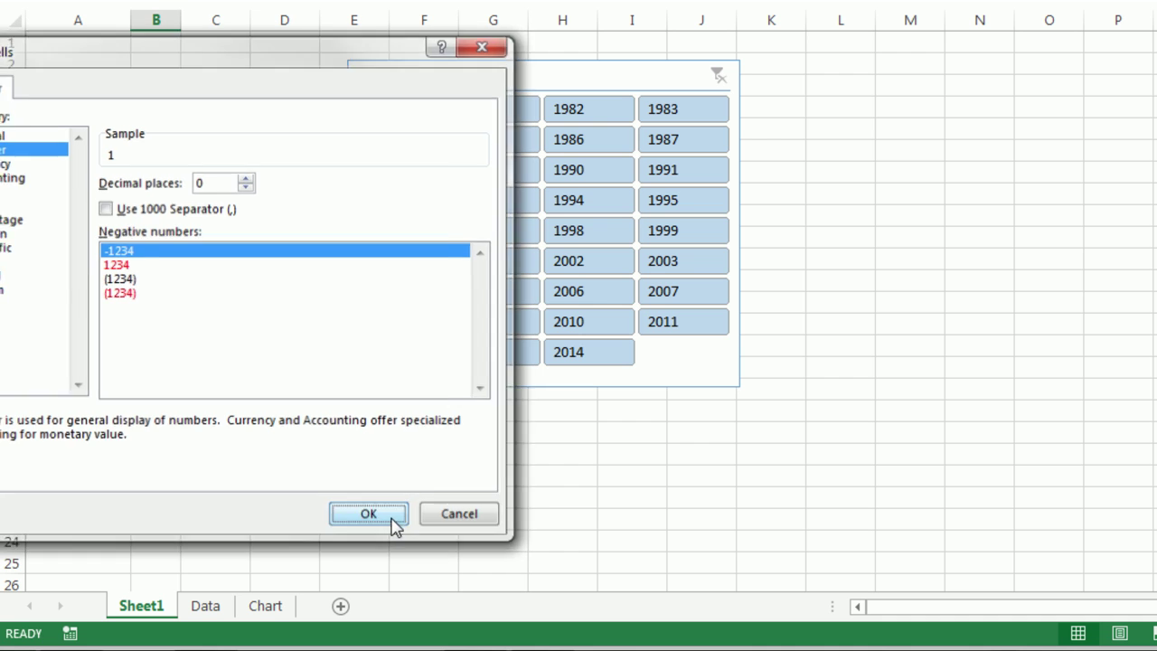
left_click(285, 437)
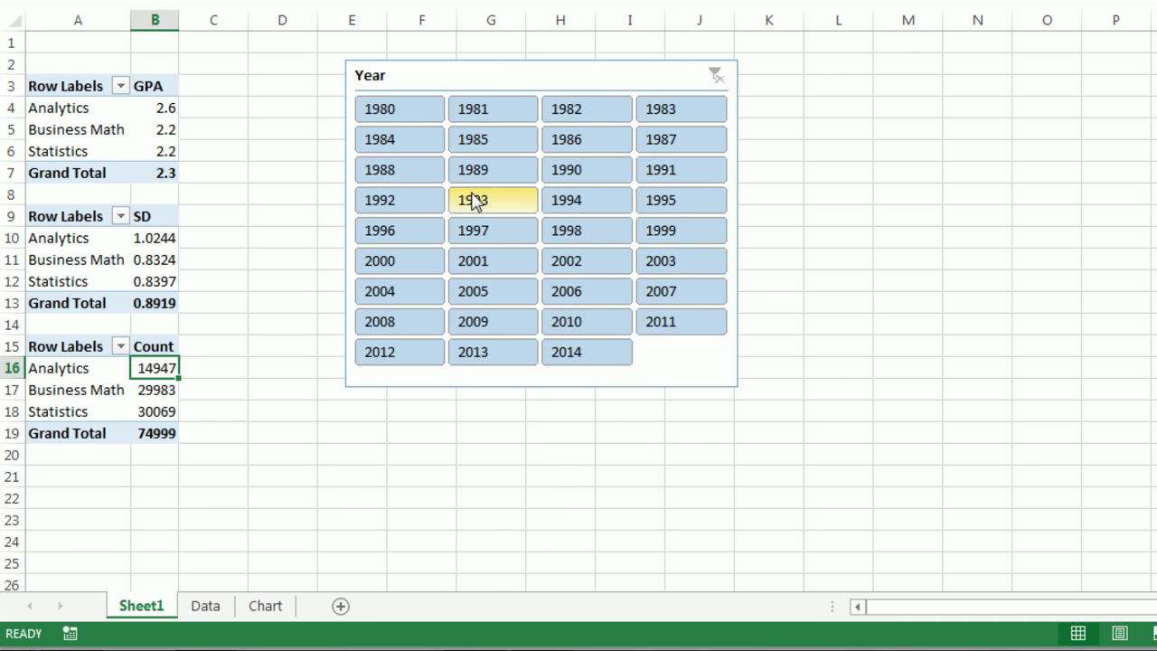
- Filter the pivot tables through the Year slicer, ending on 2001
left_click(425, 112)
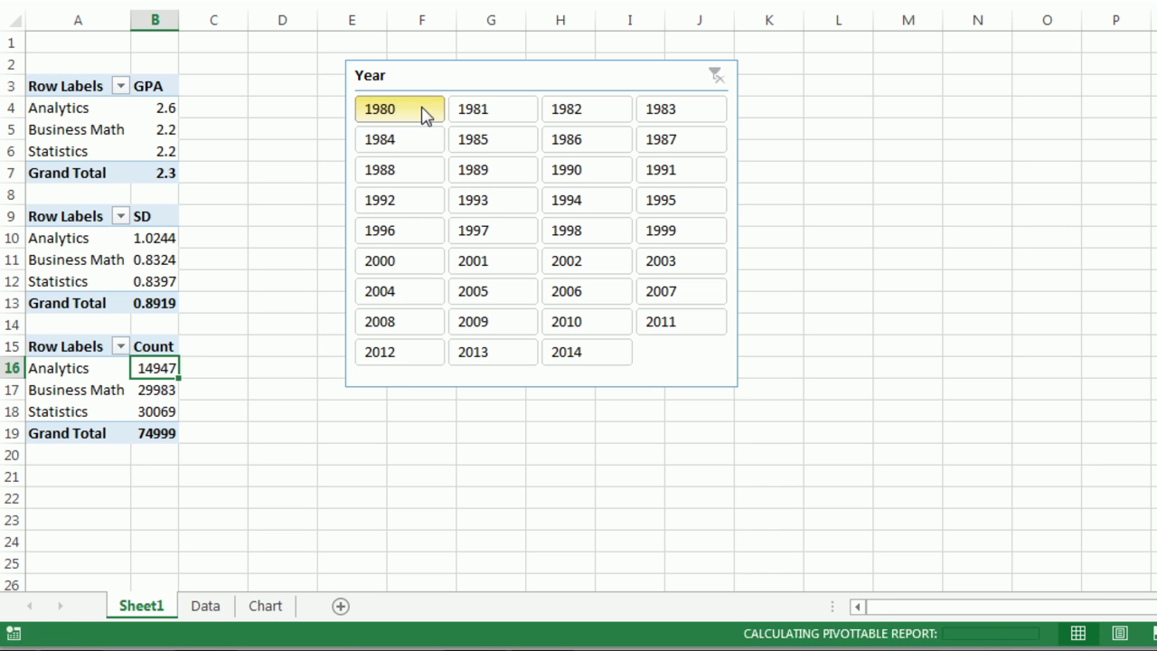
left_click(491, 171)
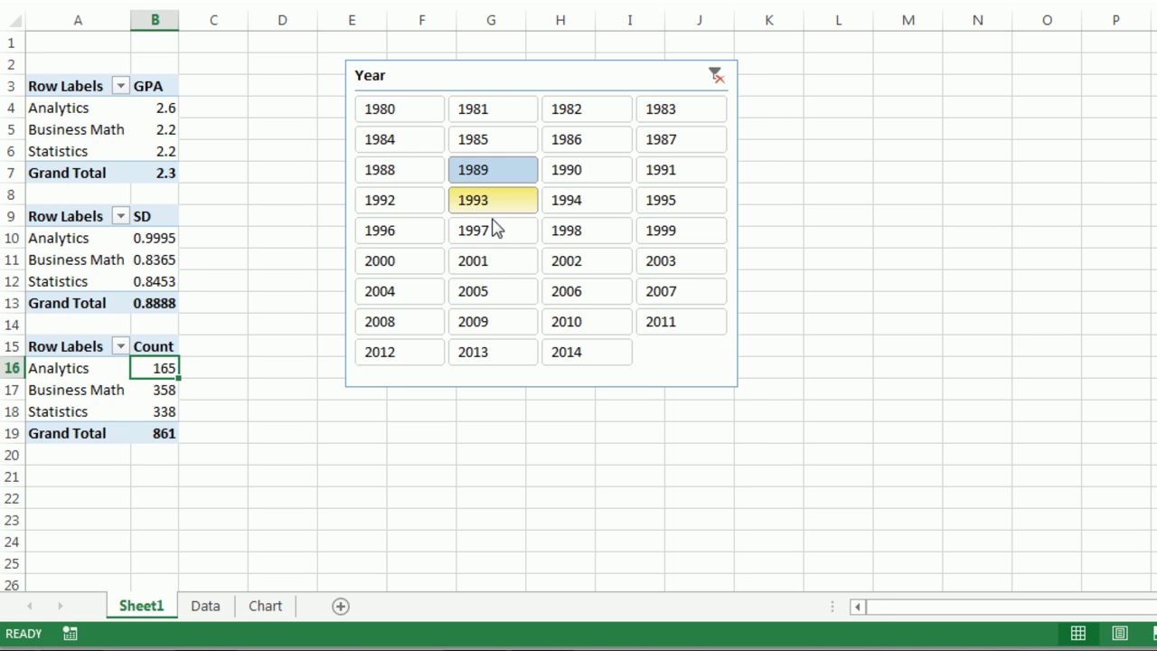
left_click(501, 271)
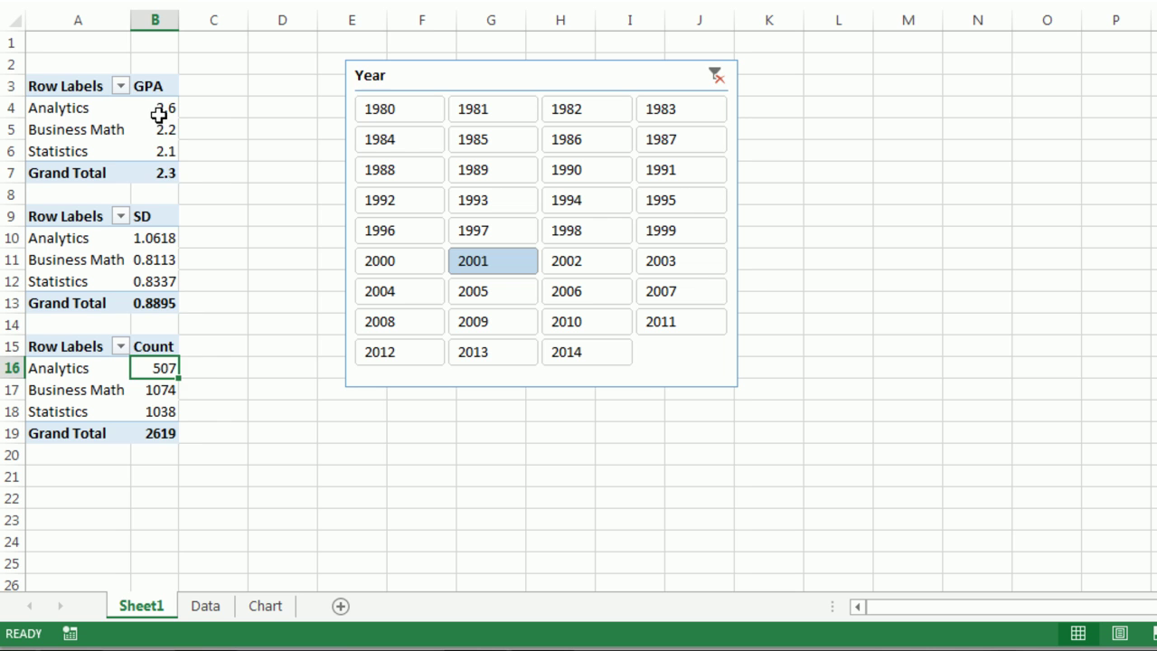
- Give the GPA values two decimal places and move the Year slicer right
left_click(155, 109)
right_click(153, 109)
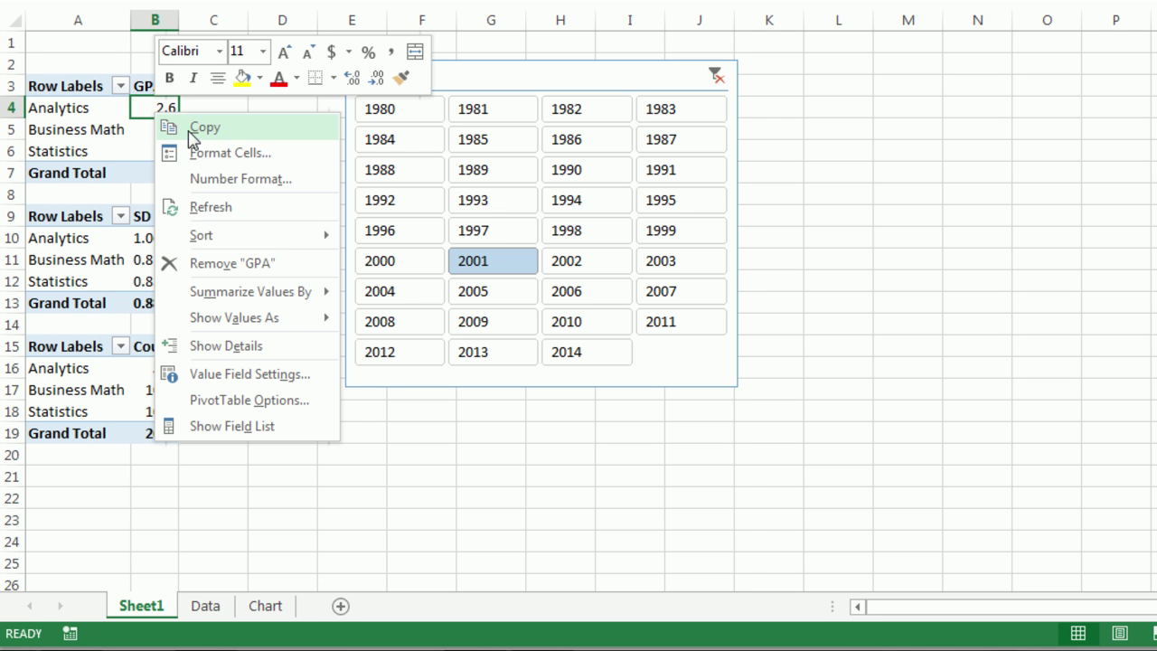
left_click(204, 184)
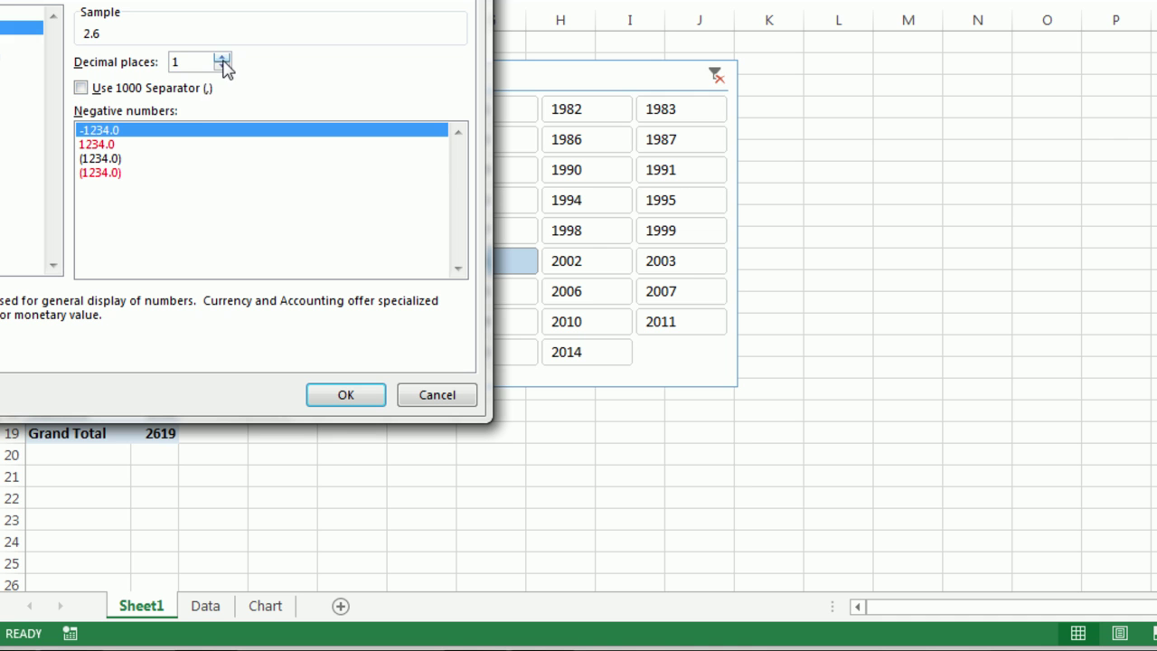
left_click(221, 58)
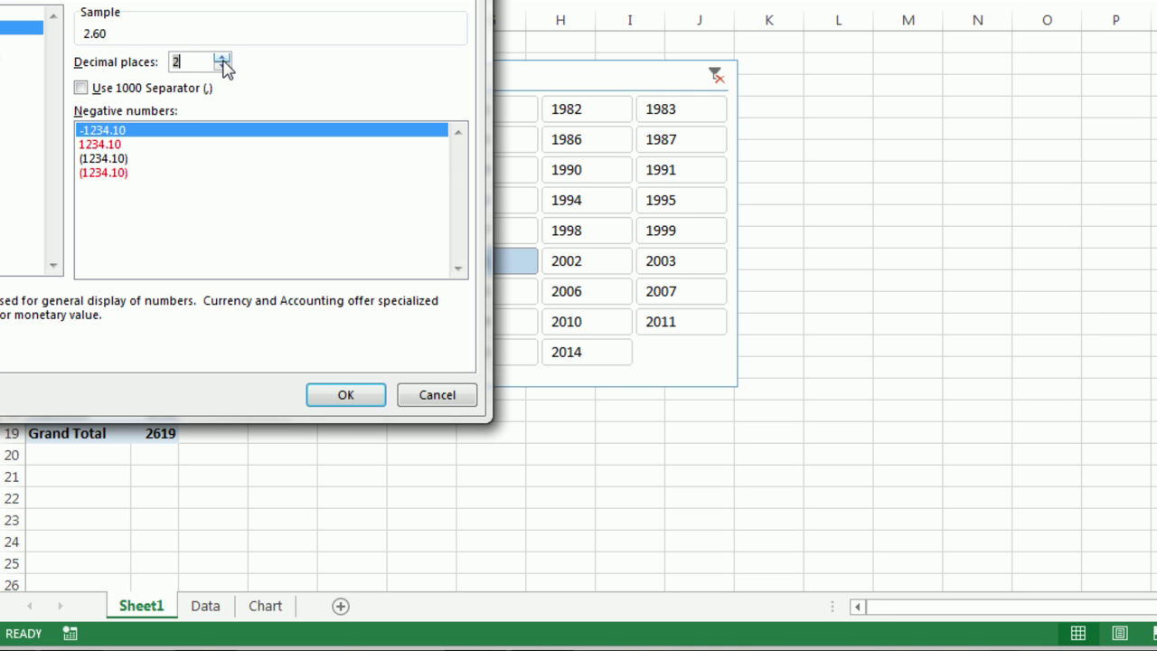
left_click(356, 395)
left_click_drag(497, 78, 756, 119)
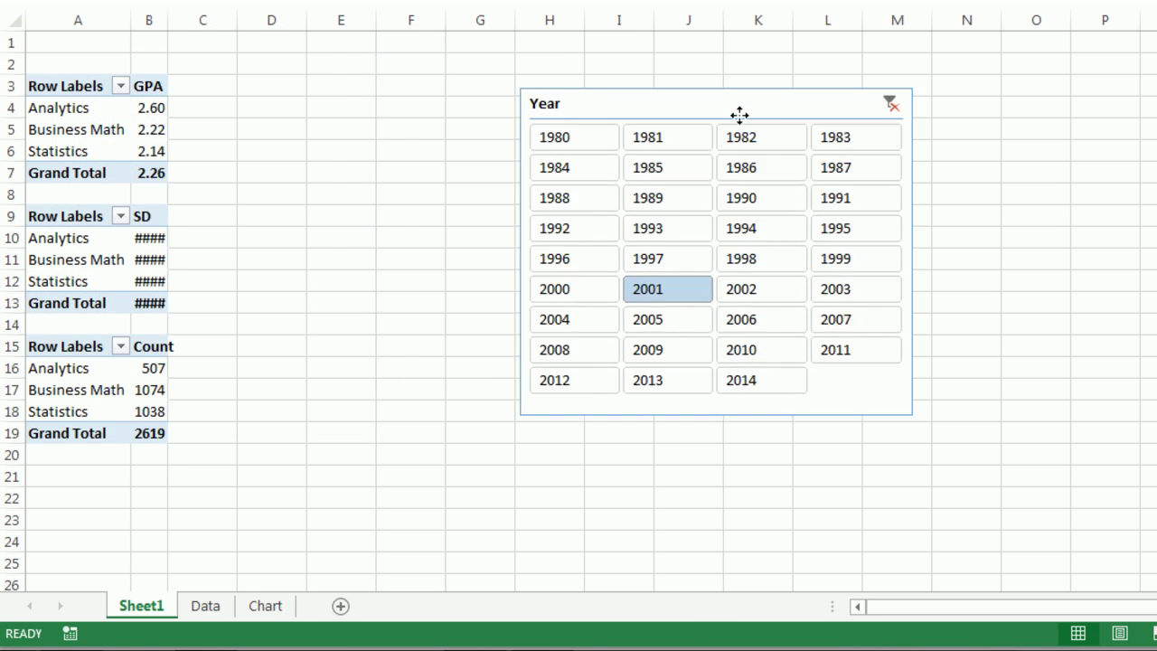
- Insert a 2001 GPA column PivotChart with Alt+F1 and place it beside the pivot tables
left_click(78, 205)
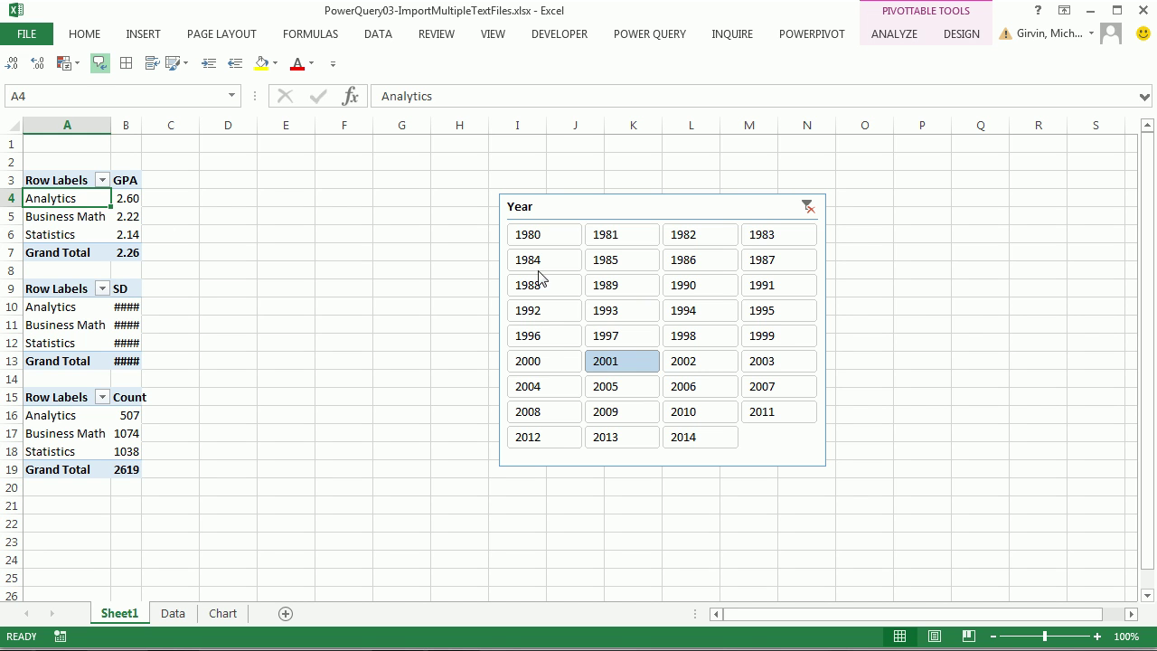
left_click_drag(641, 208, 789, 199)
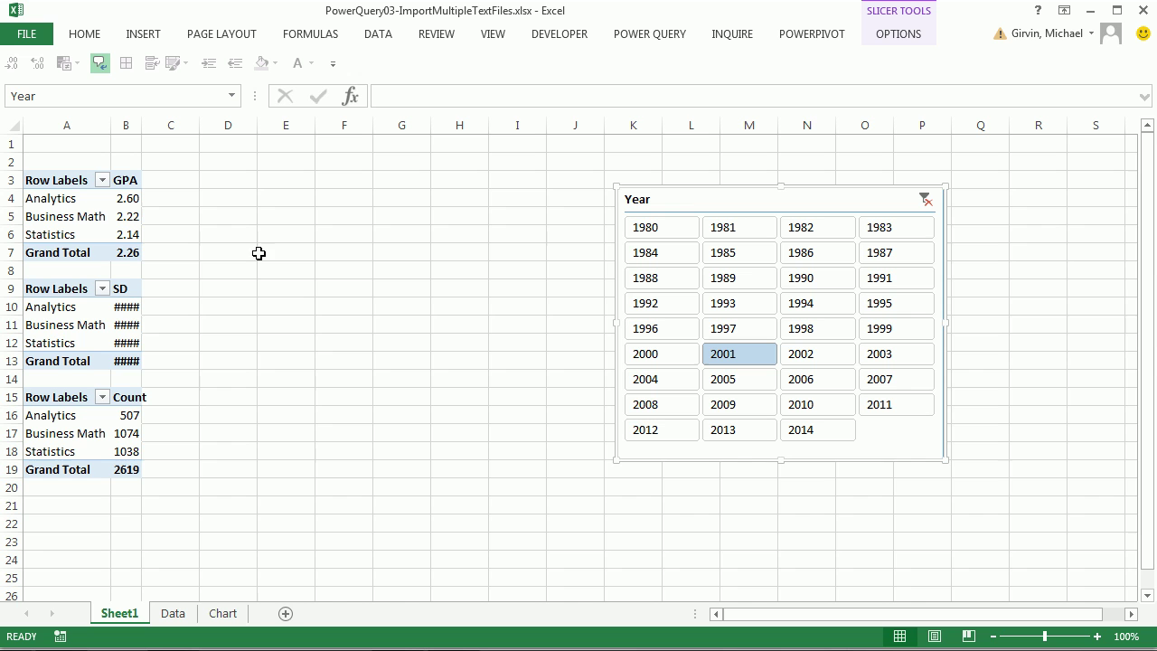
left_click(83, 203)
key("alt+F1")
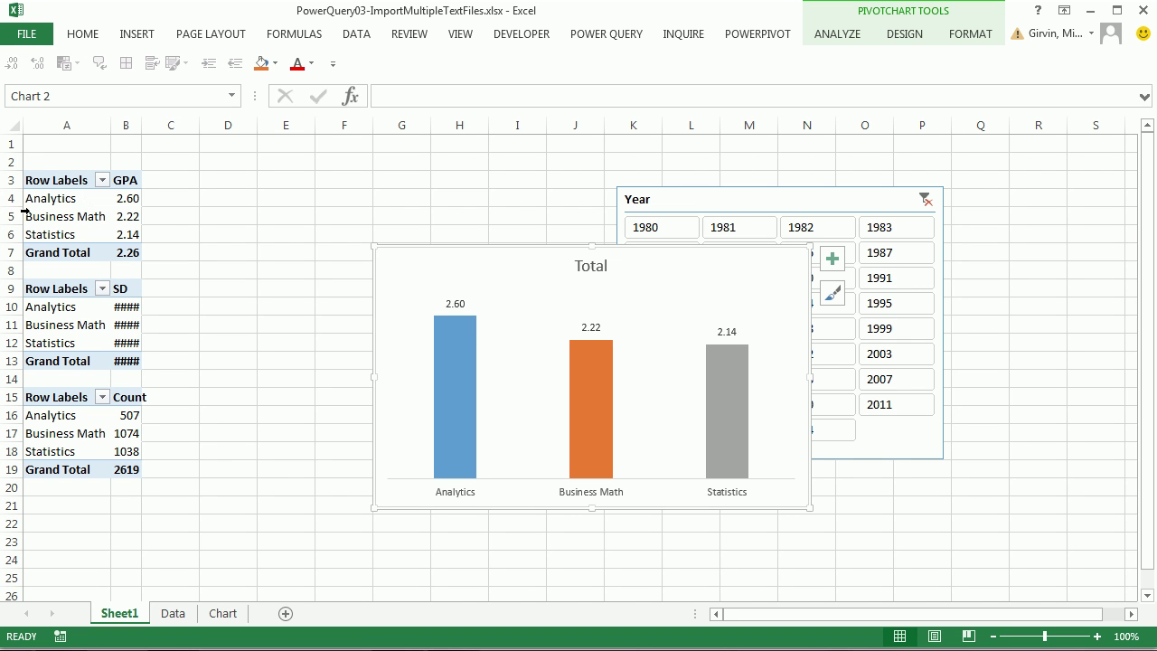
left_click_drag(444, 247, 326, 210)
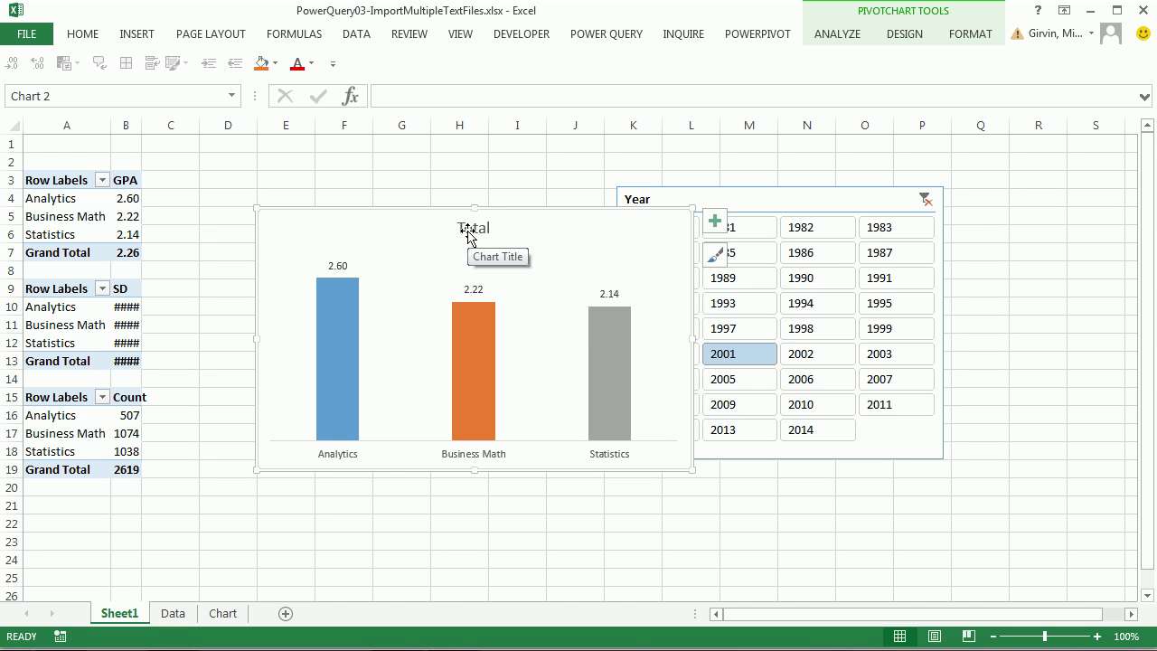
left_click(470, 235)
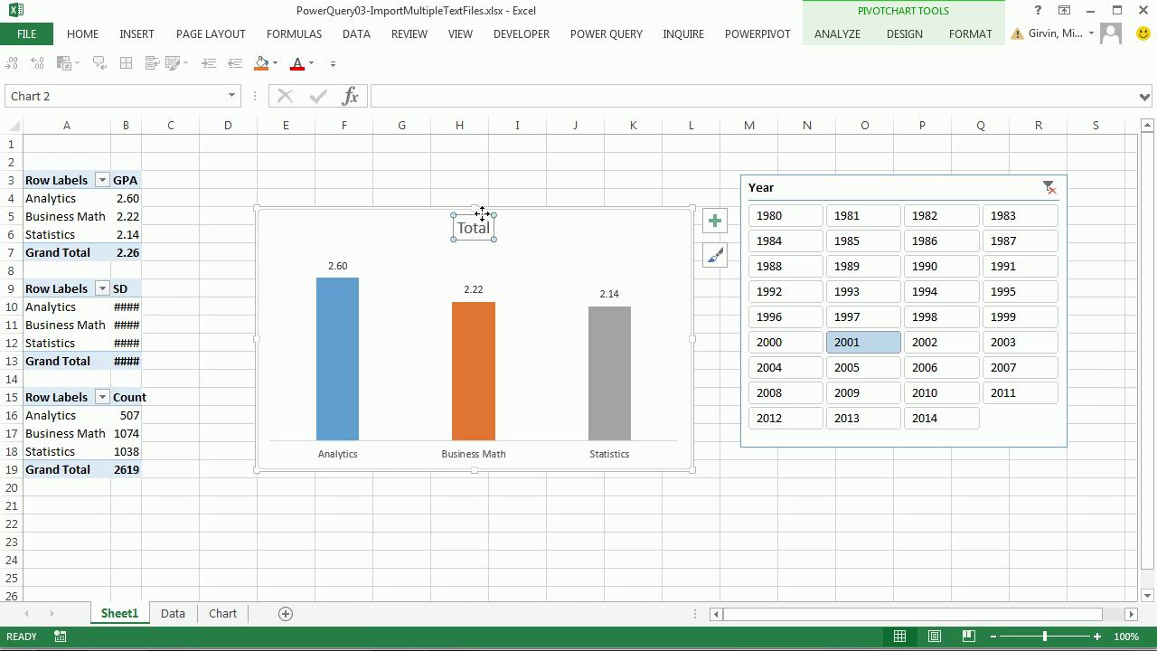
left_click(64, 198)
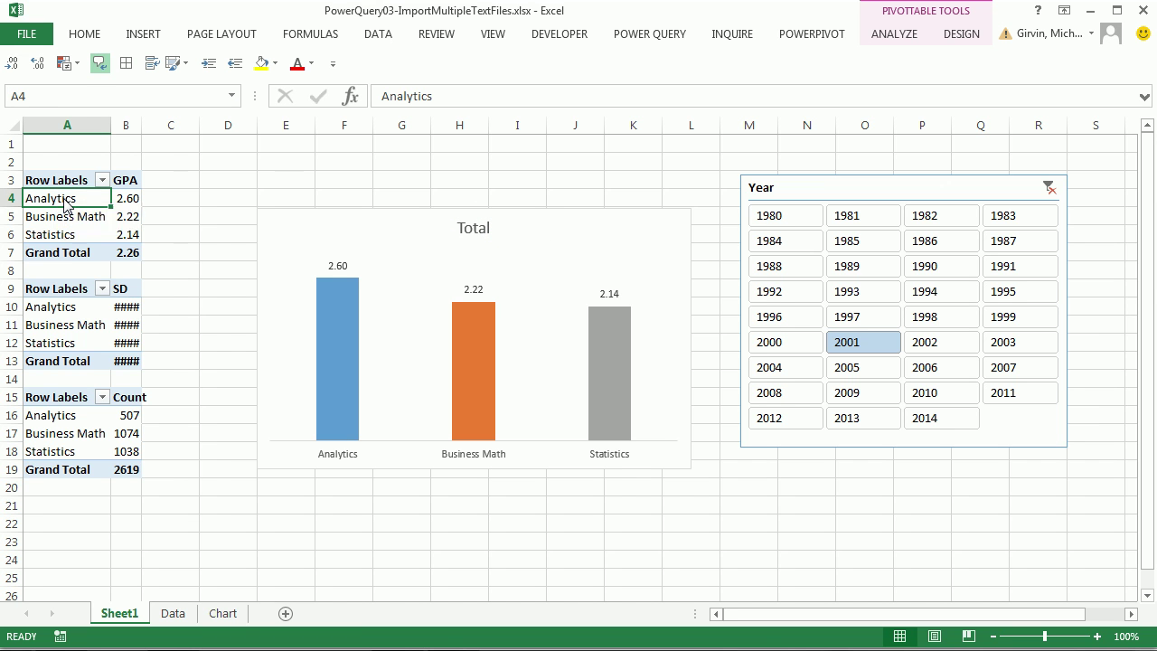
- Add Year as a report filter on the GPA pivot table via the field list
right_click(64, 198)
left_click(142, 506)
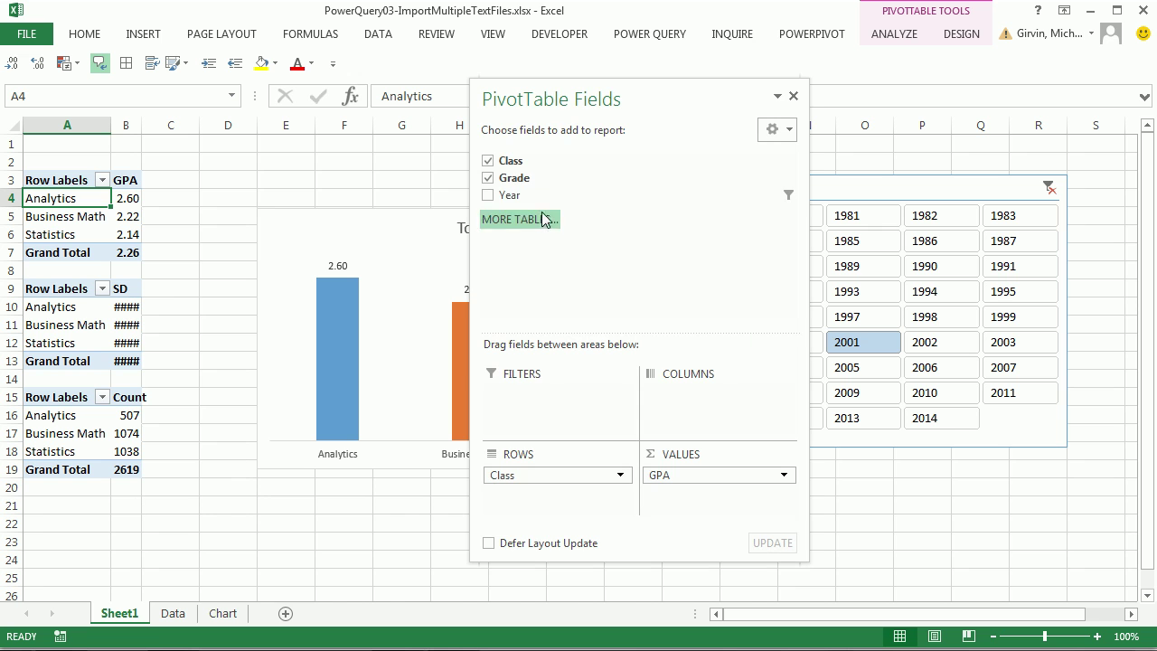
left_click_drag(513, 198, 533, 397)
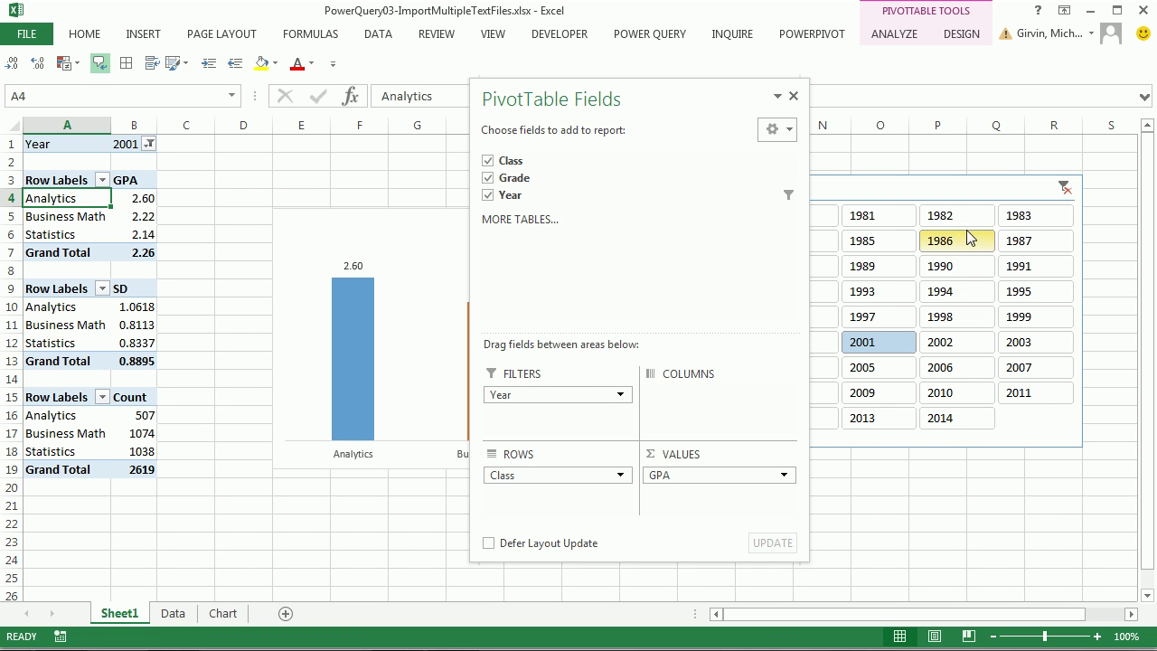
left_click(793, 96)
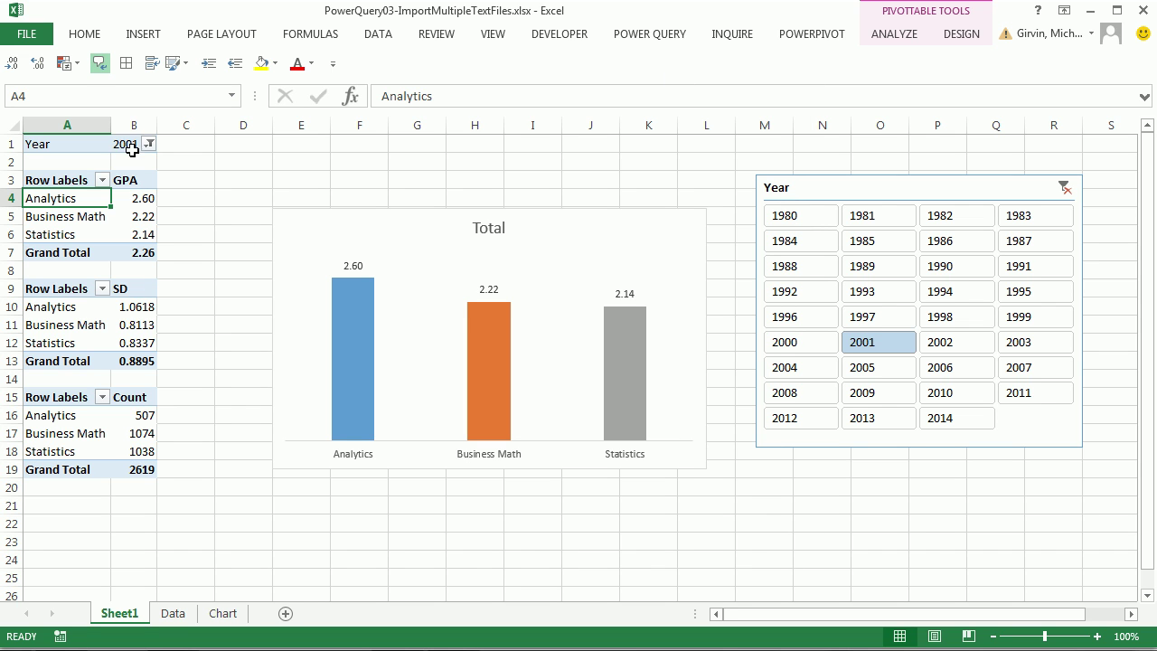
- Enter 'Chart Label:' in E1 and autofit column E
left_click(286, 149)
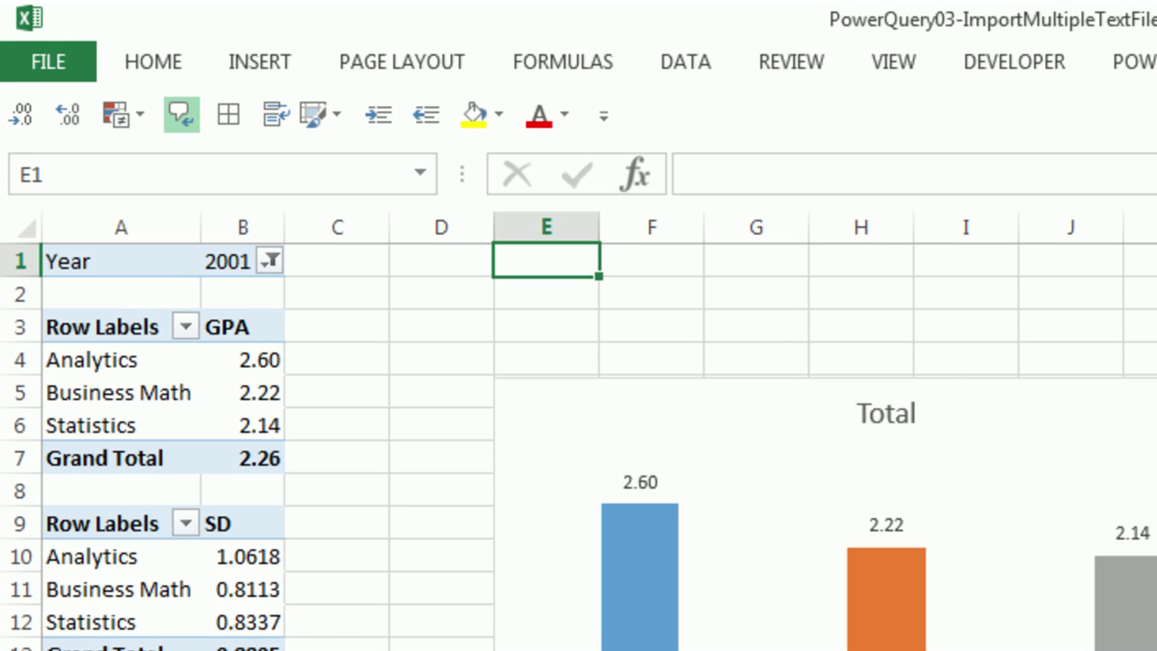
type("Chart Label:")
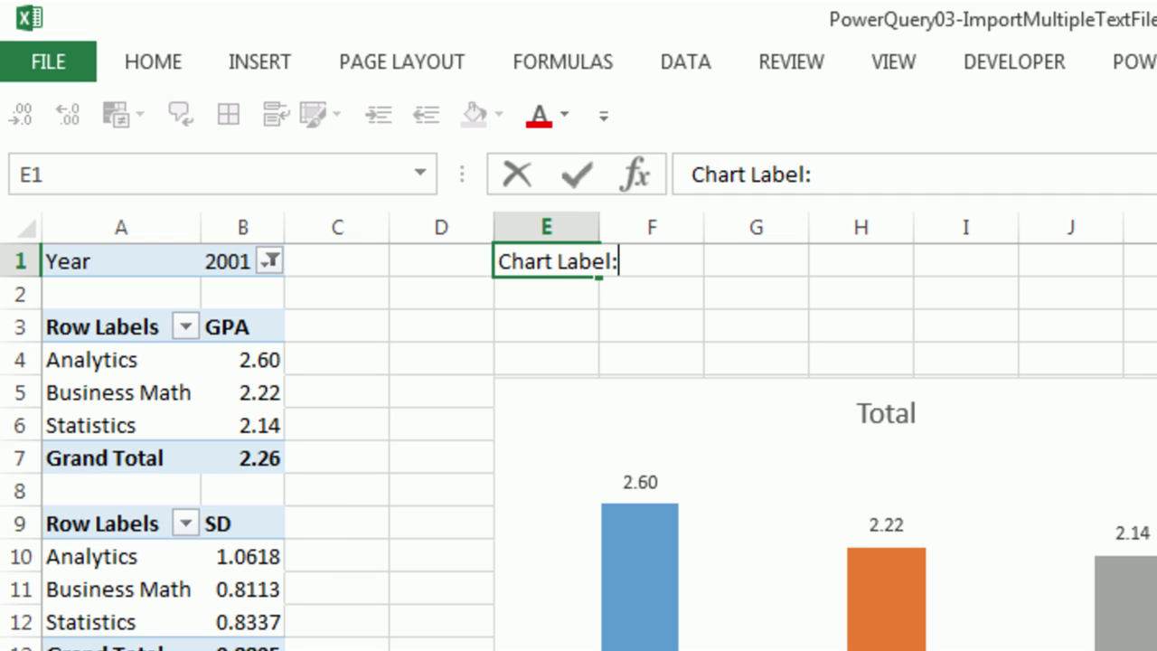
key("Tab")
double_click(598, 227)
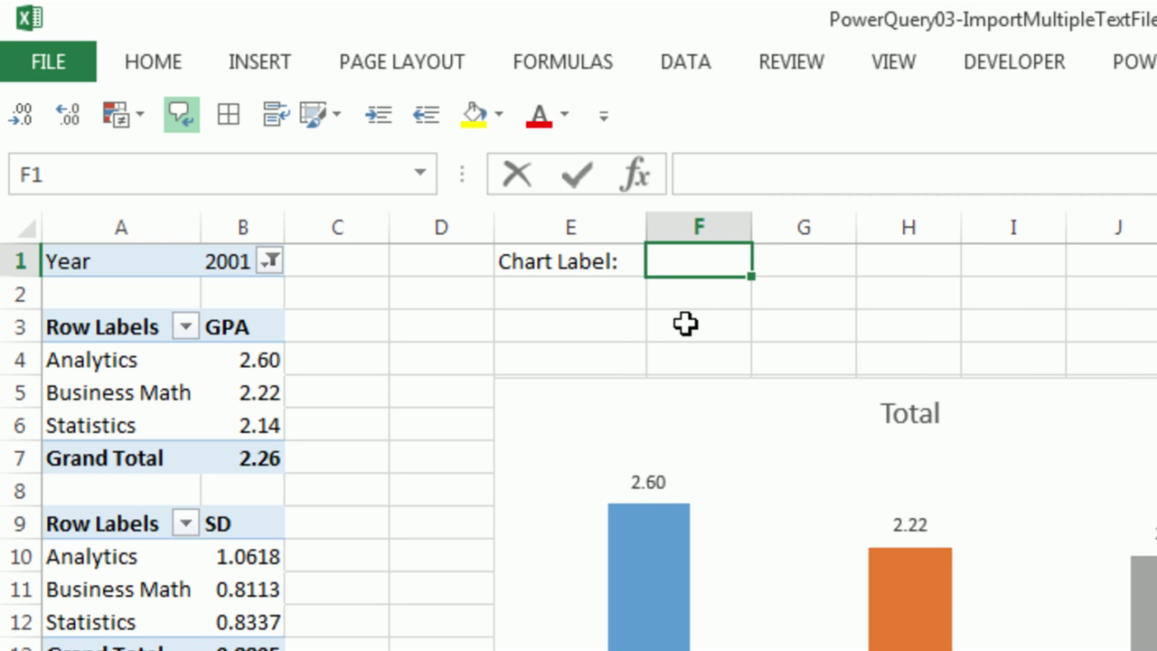
- Enter ="Student Data in "&B1 in F1 and filter the slicer to 1980
type("=\"Student Data in")
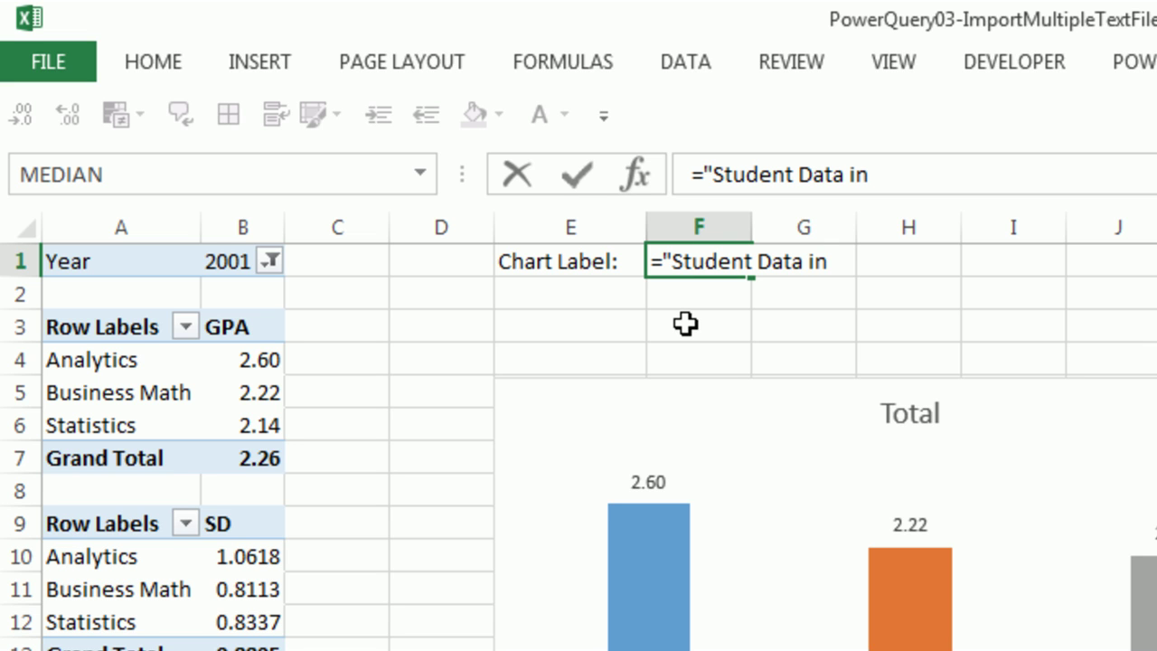
type(" \"&")
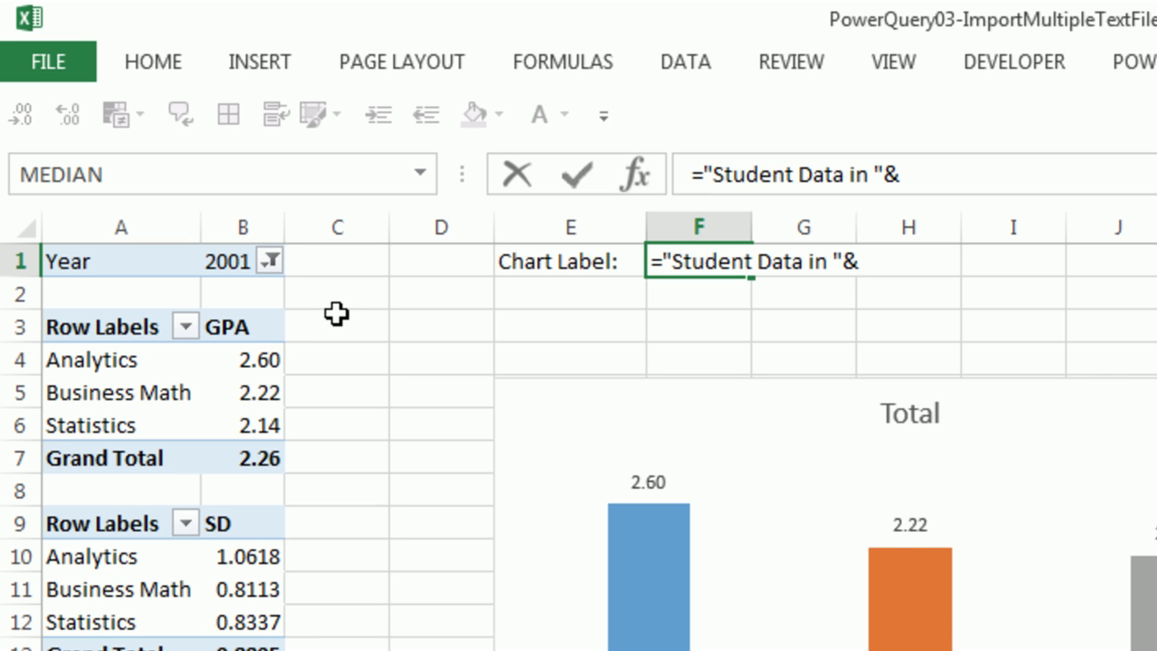
type("b1")
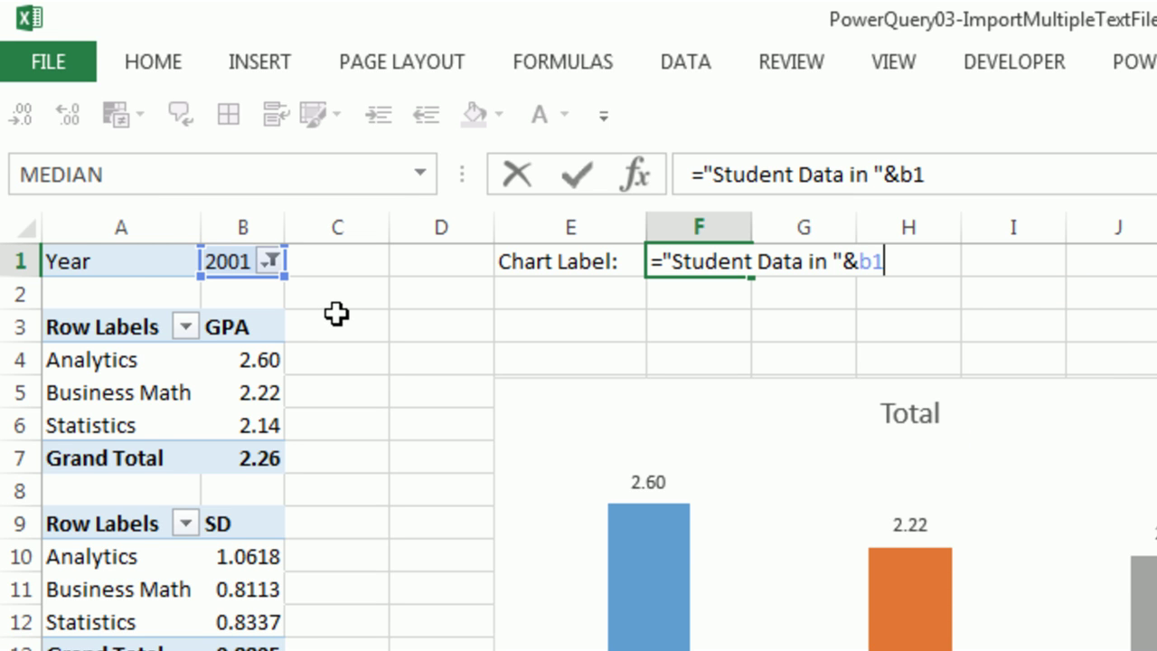
key("ctrl+Return")
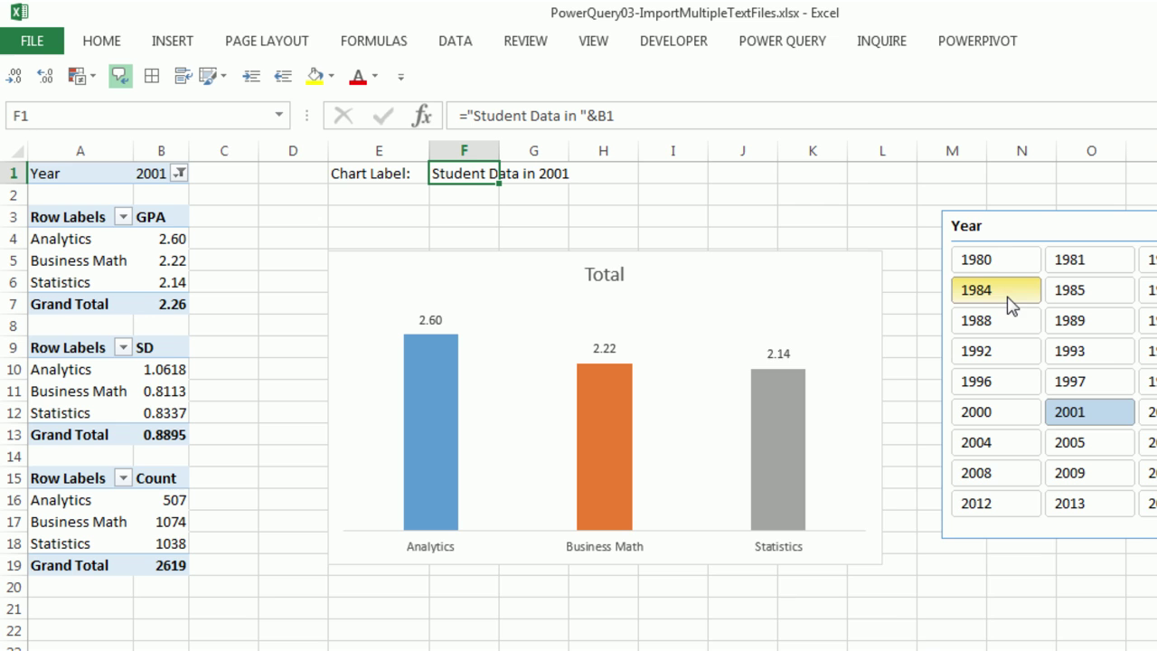
left_click(989, 261)
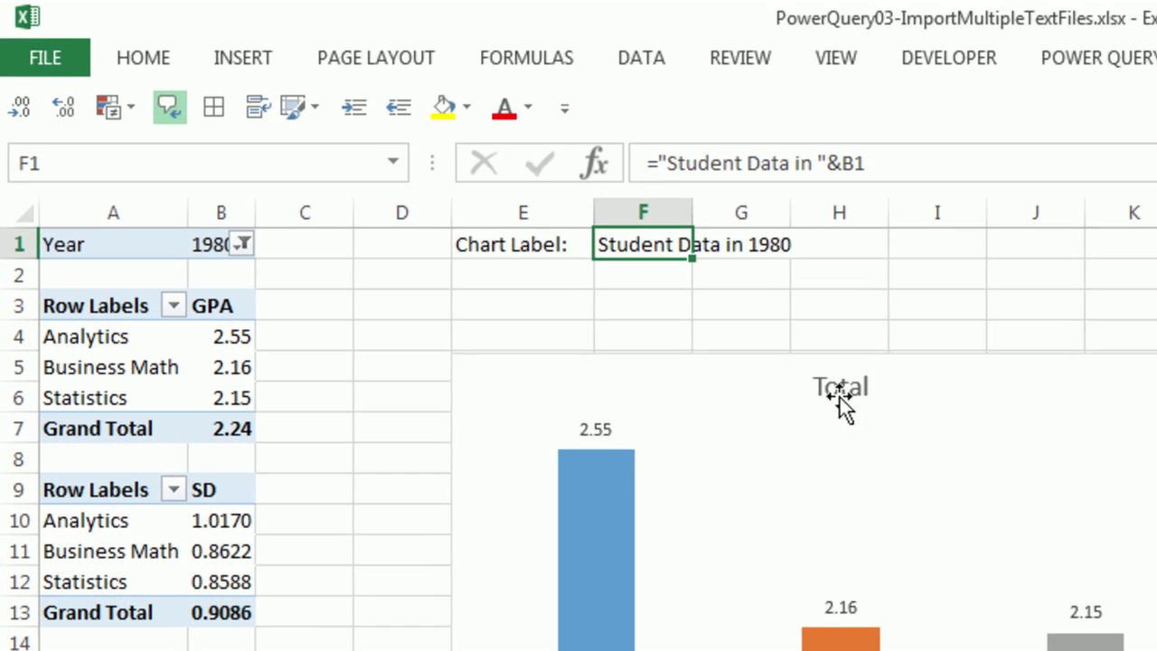
- Link the chart title to cell F1 so it reads 'Student Data in 1980'
left_click(598, 279)
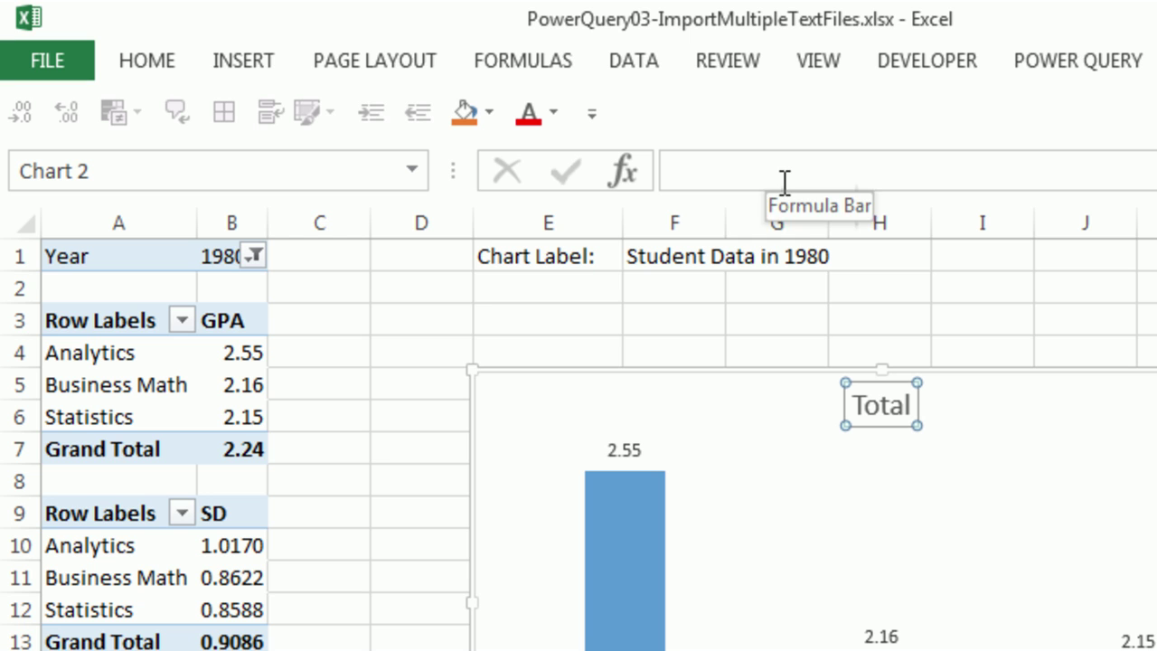
type("=")
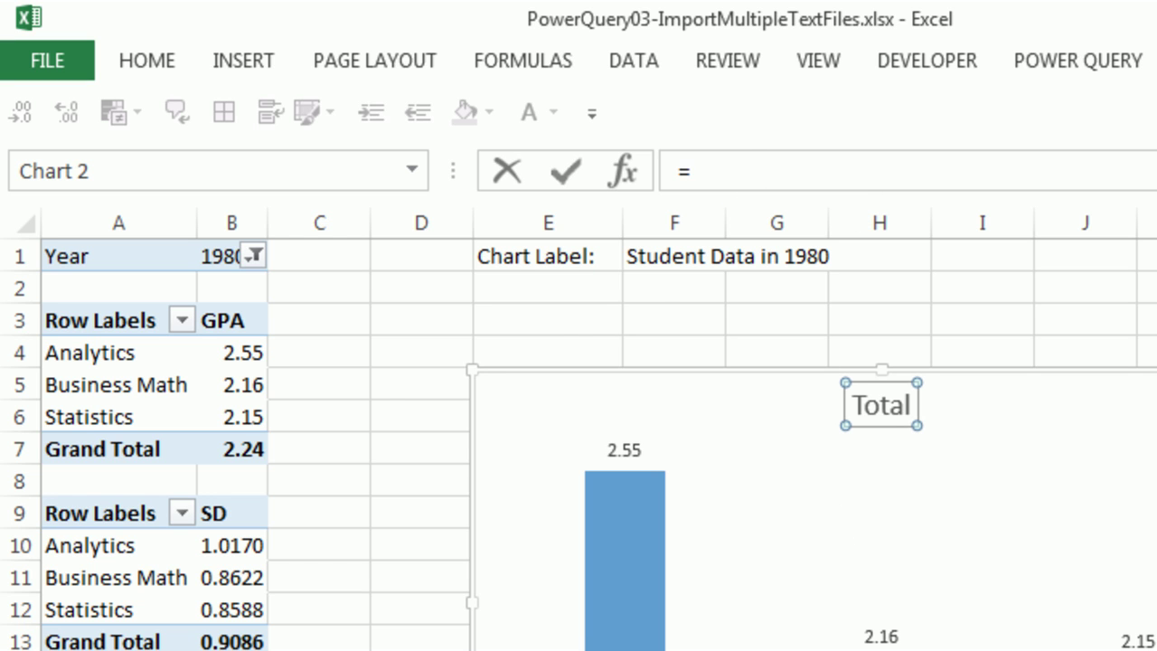
left_click(666, 260)
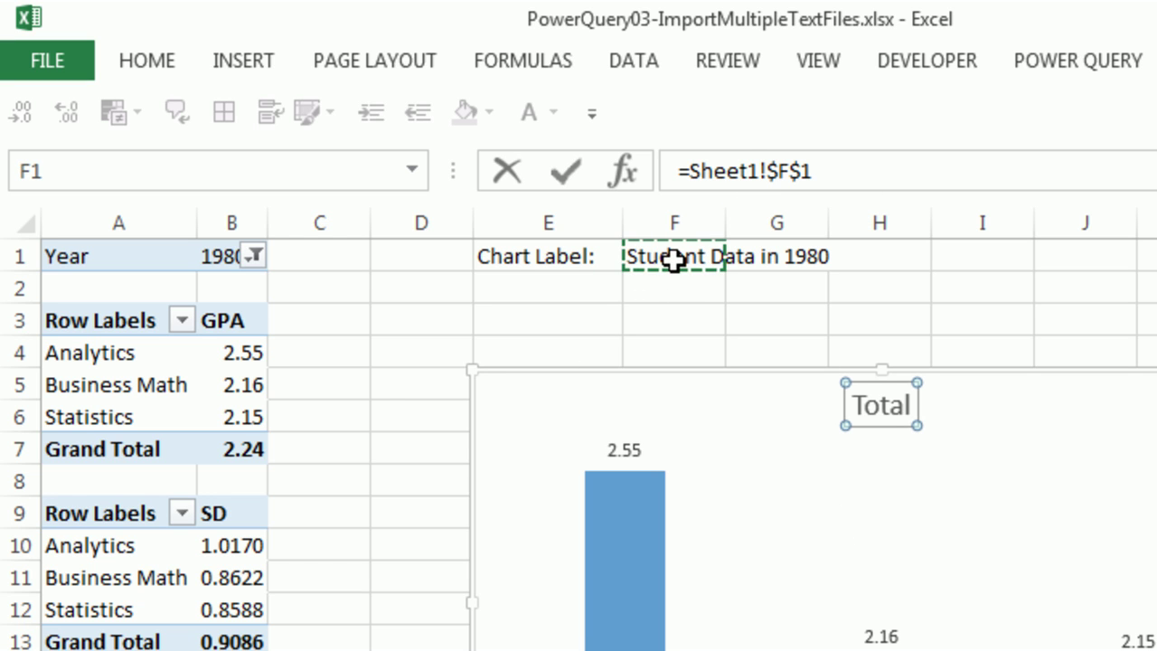
key("Return")
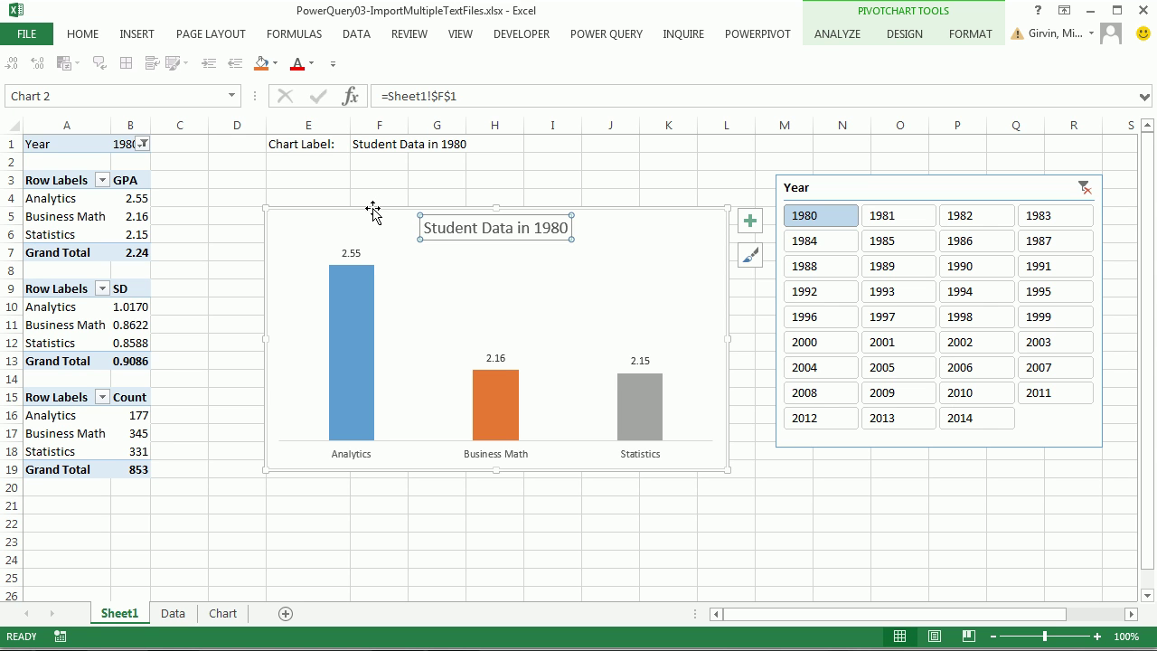
- Move the chart left and down and select its GPA data labels
mouse_move(372, 210)
left_mouse_down()
mouse_move(344, 256)
mouse_move(345, 277)
left_mouse_up()
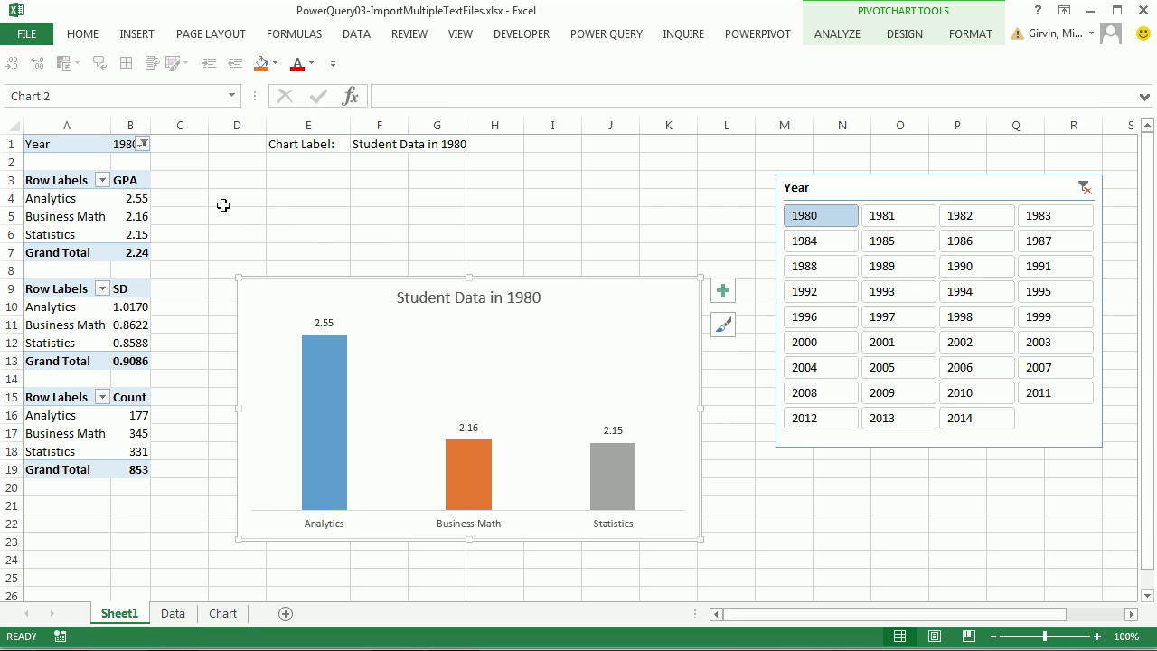
mouse_move(138, 428)
left_click(321, 323)
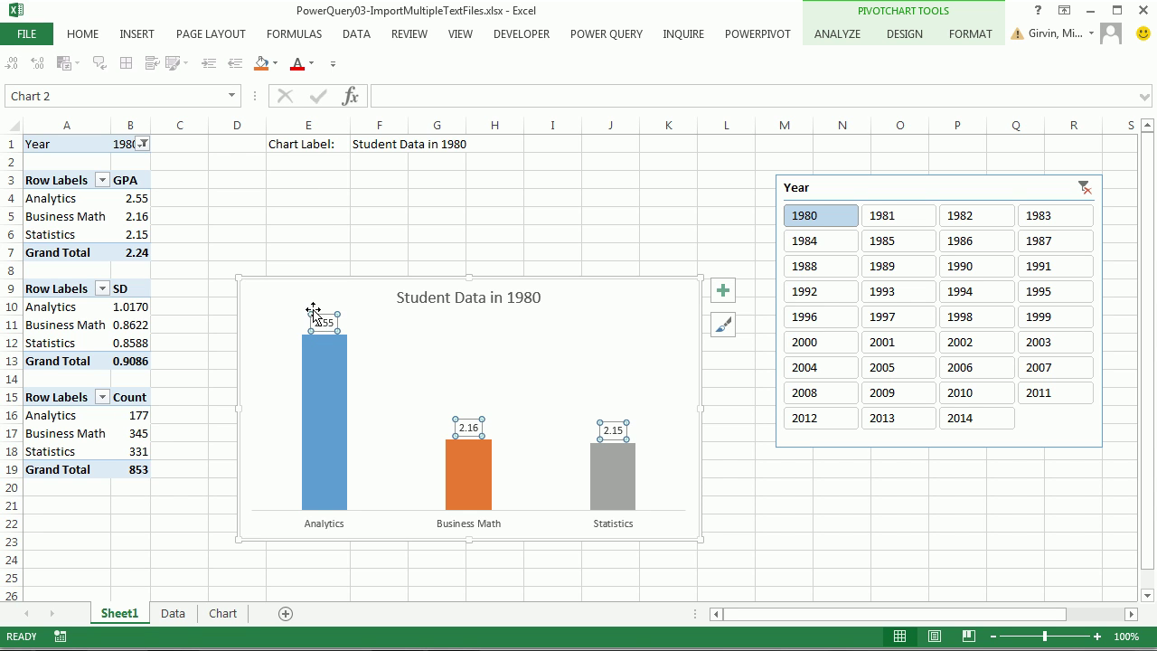
- Enter 'Data Label 1' in E3 and fill it down to E5
left_click(365, 182)
left_click(348, 181)
type("Data Label 1:")
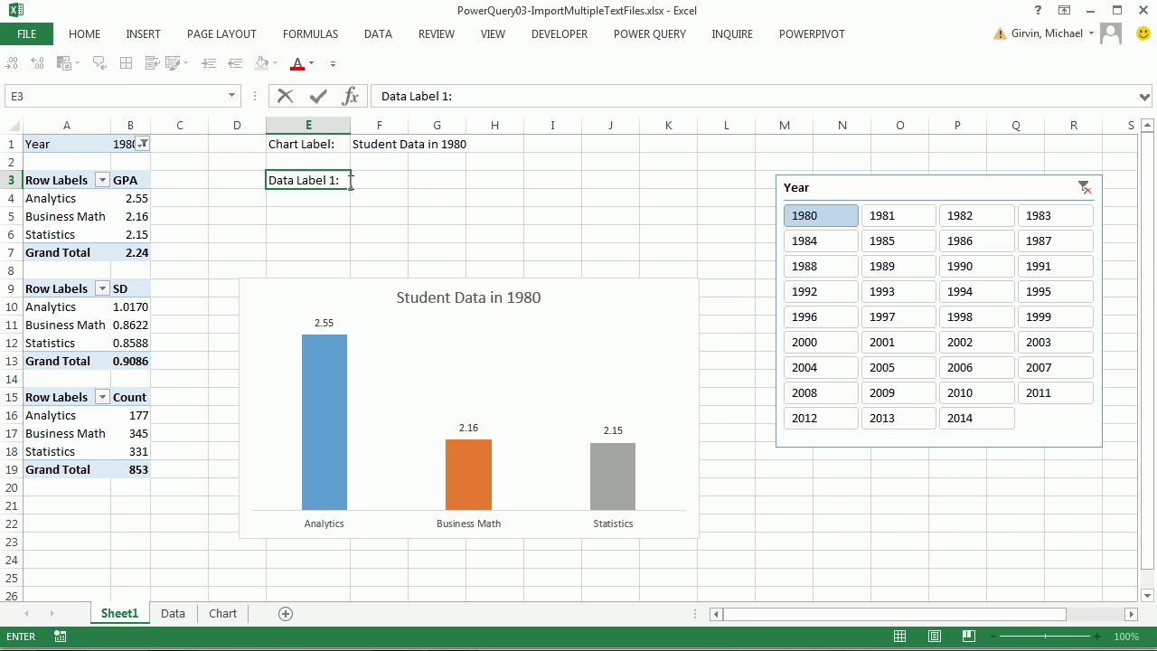
key("ctrl+Return")
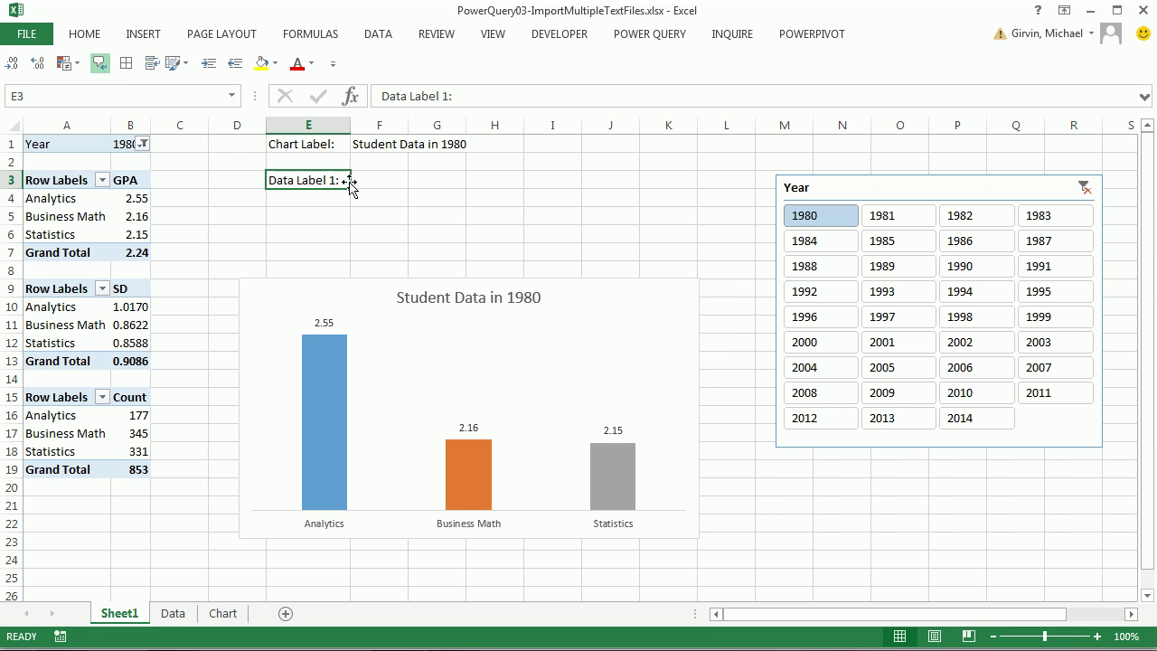
left_click_drag(352, 191, 341, 217)
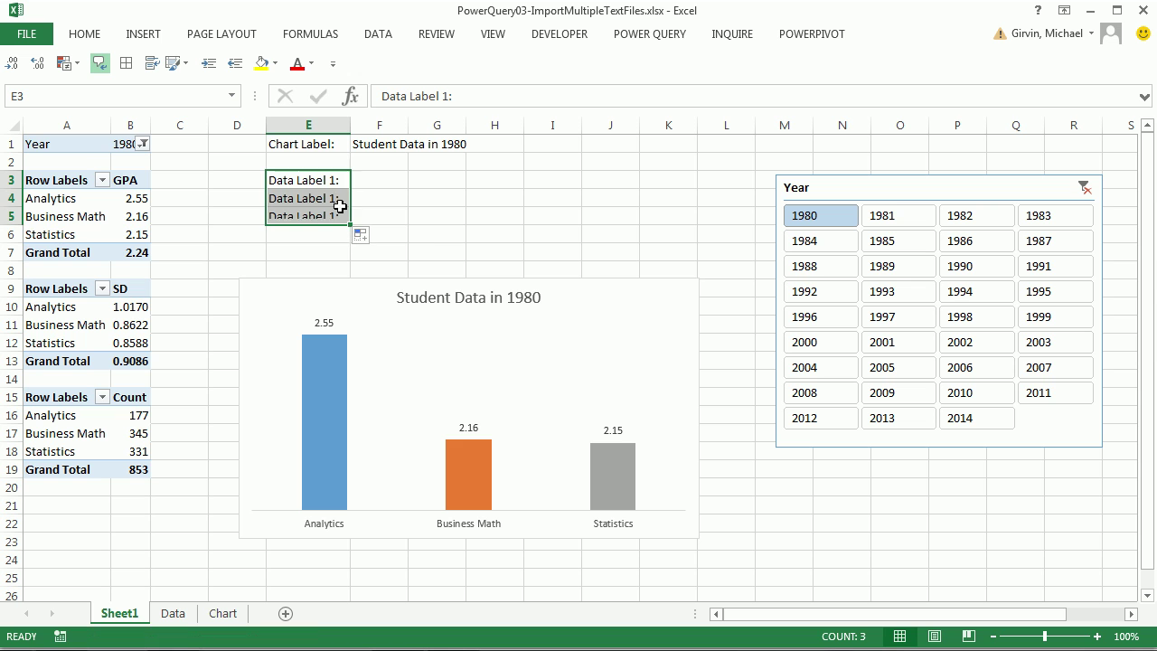
- Fill F1 and F3:F5 with a light green custom colour
left_click(383, 147)
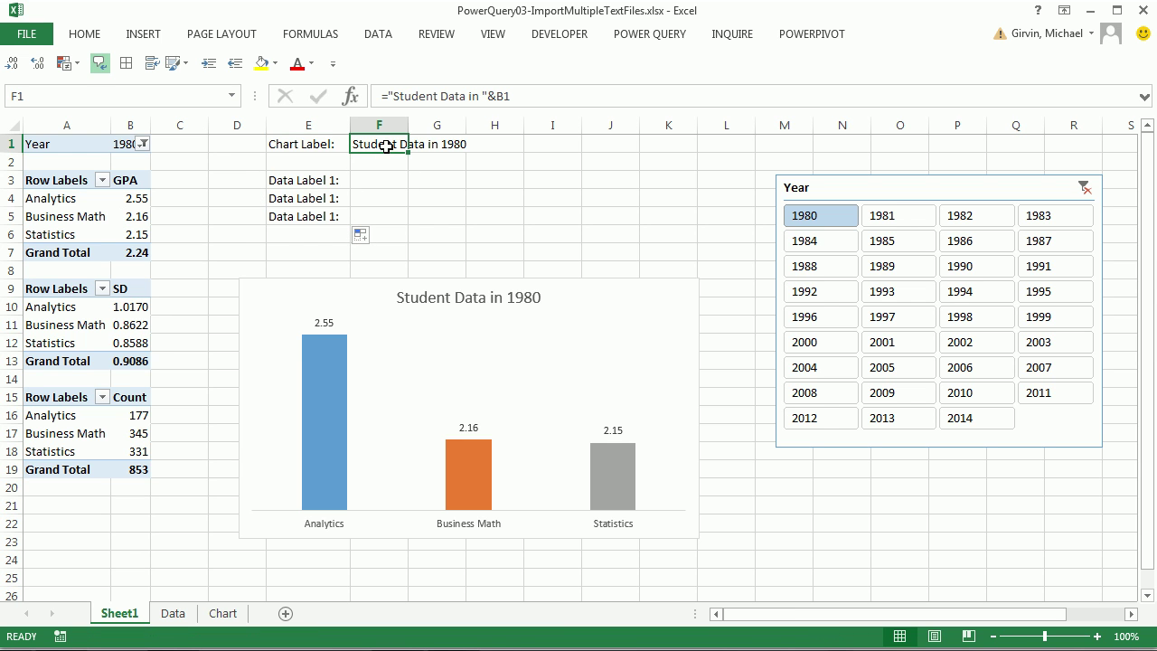
left_click_drag(363, 175, 377, 214)
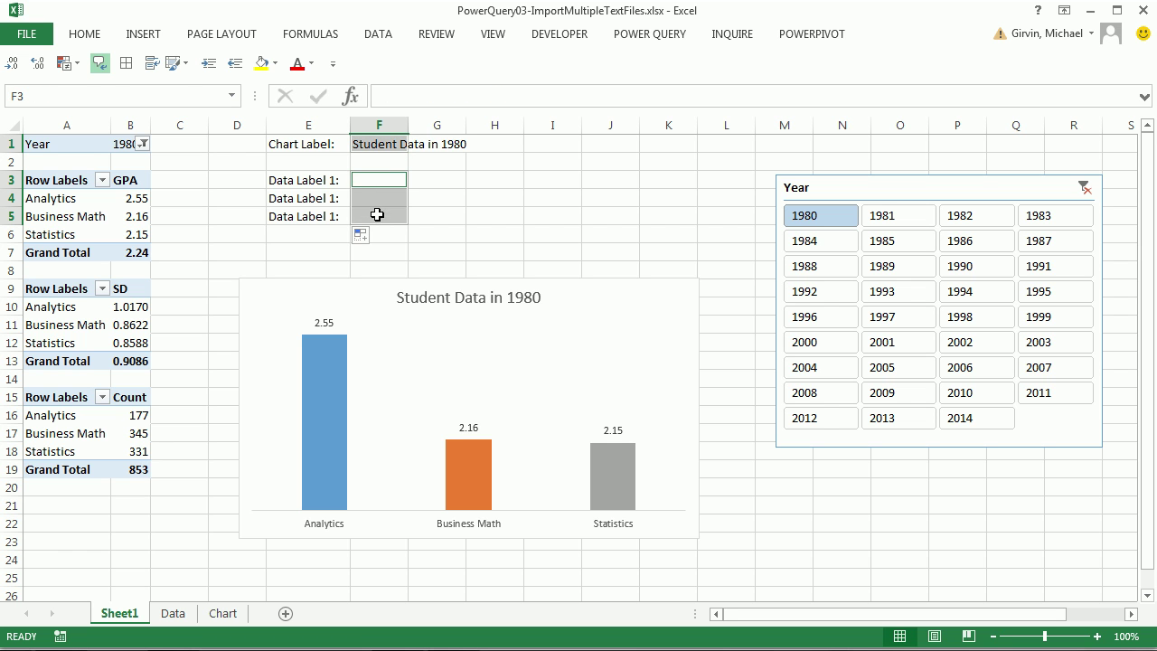
left_click(84, 33)
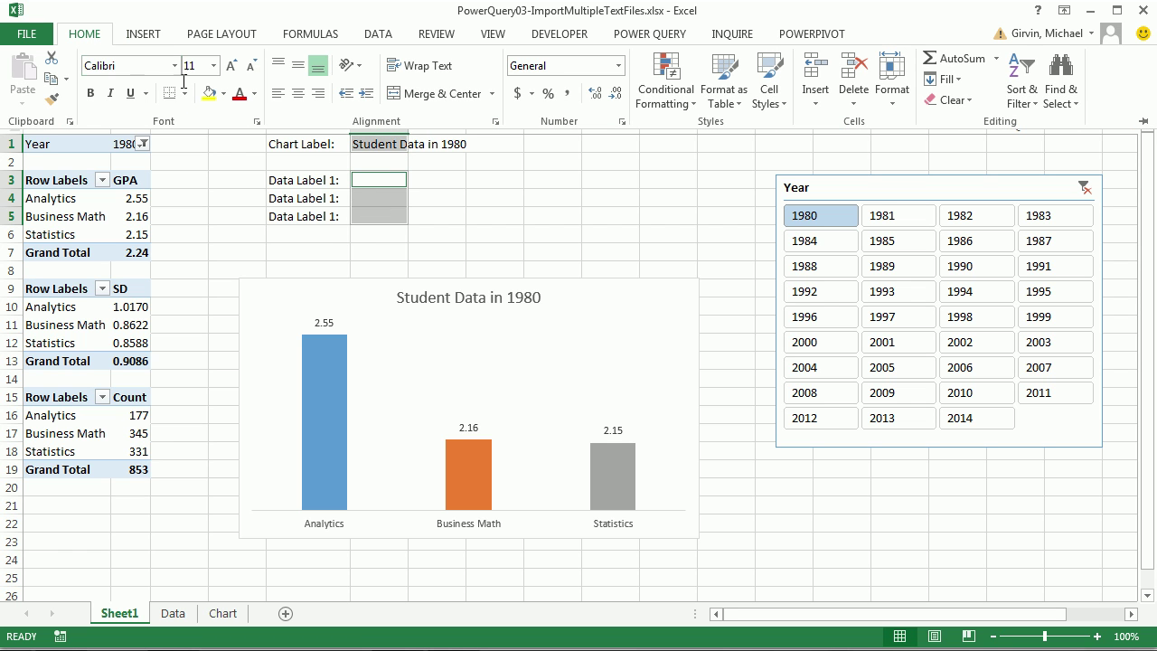
left_click(226, 93)
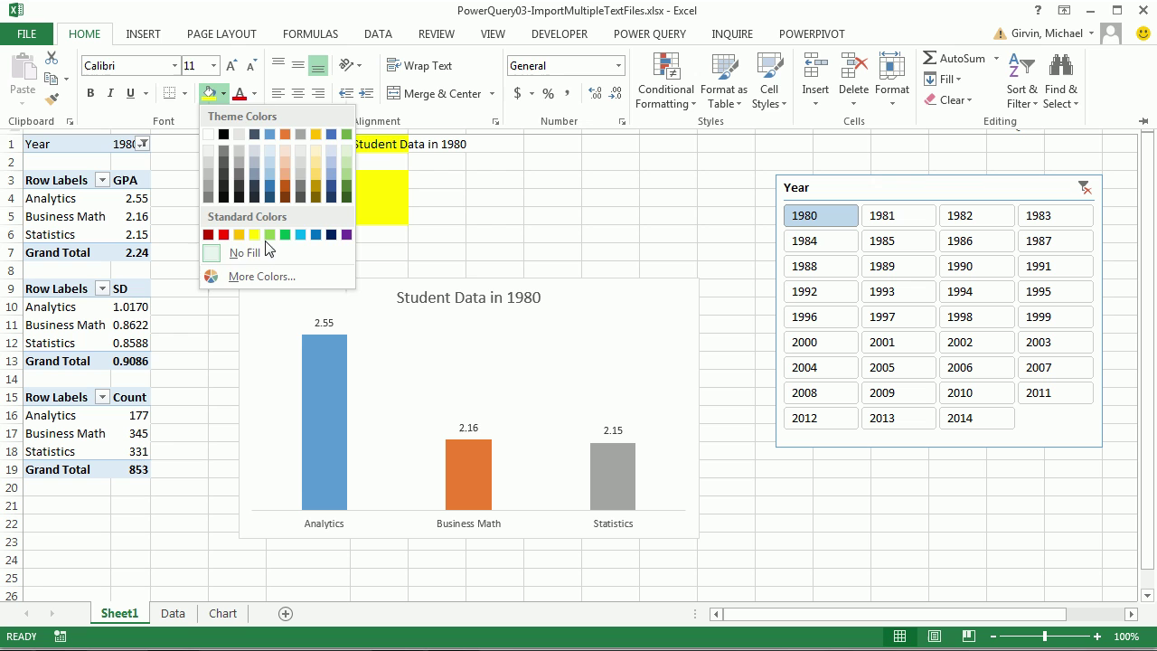
left_click(304, 292)
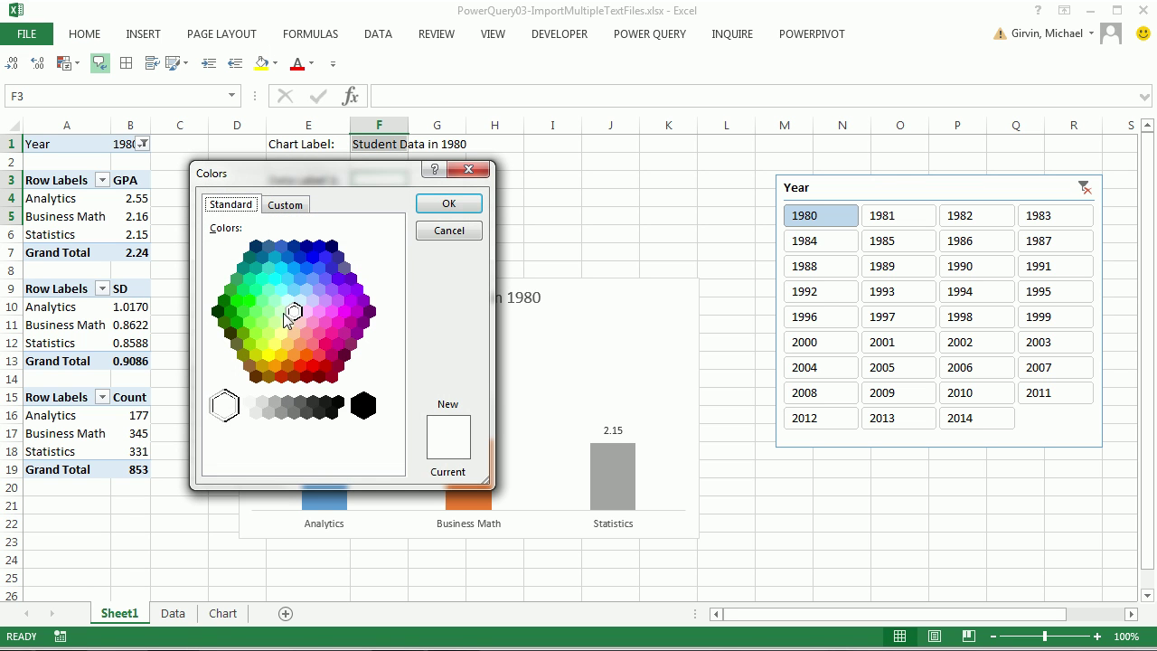
left_click(279, 310)
left_click(454, 204)
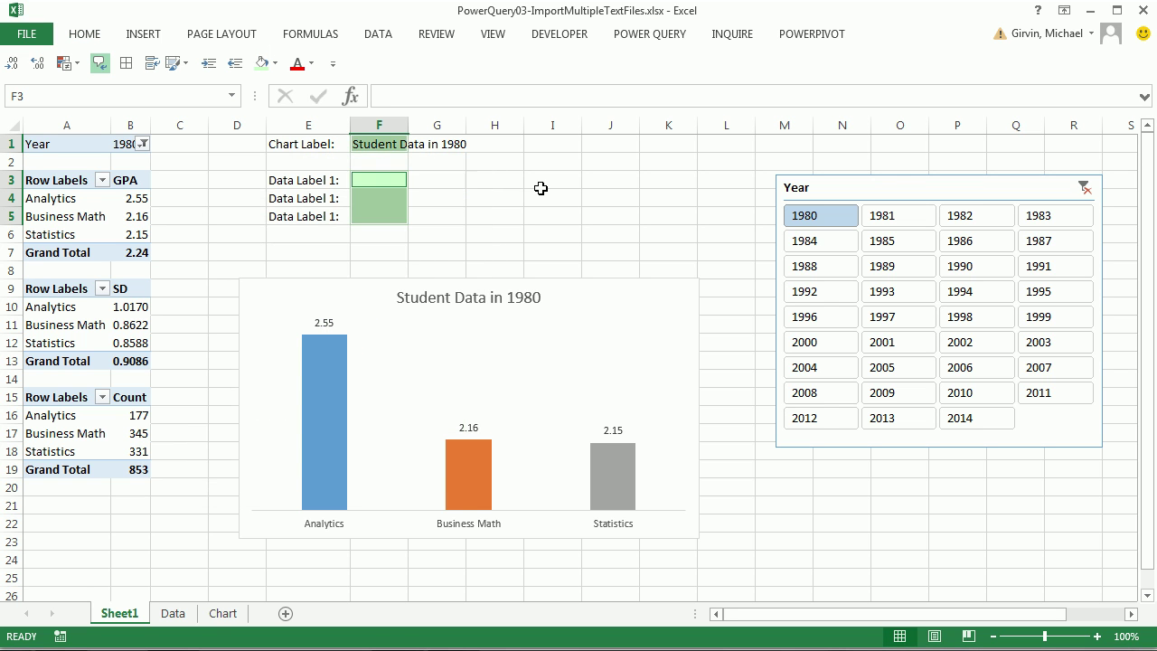
left_click(541, 188)
- Widen column F and start the F3 formula ="GPA = "&b4
left_click_drag(407, 125, 479, 136)
left_click(732, 380)
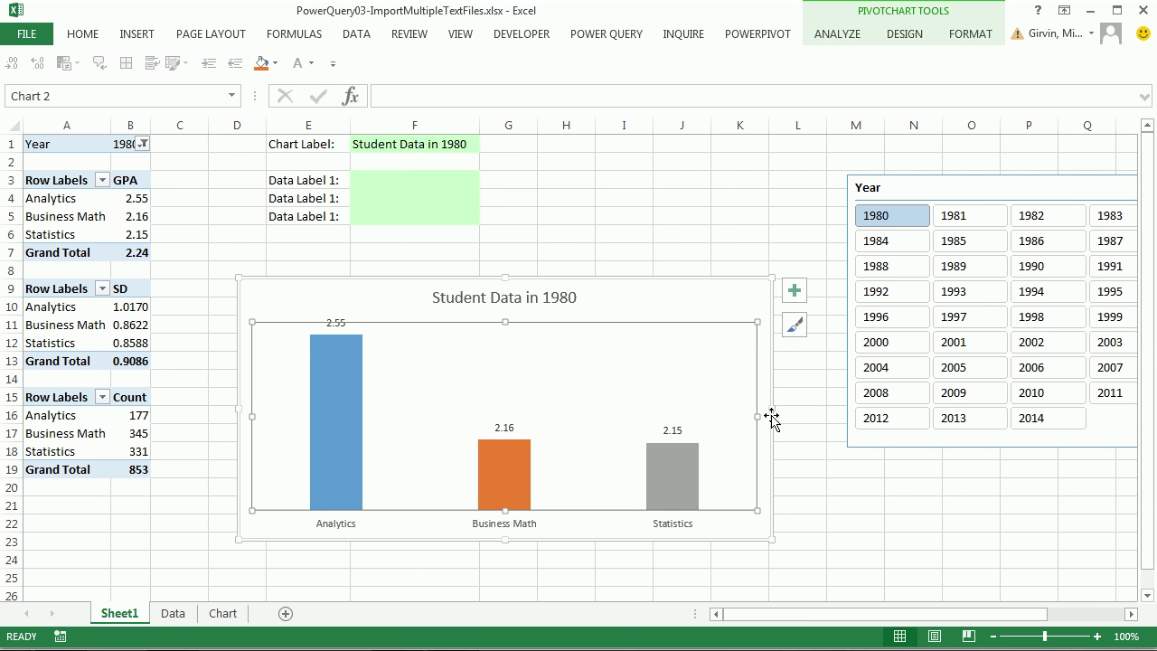
left_click(379, 186)
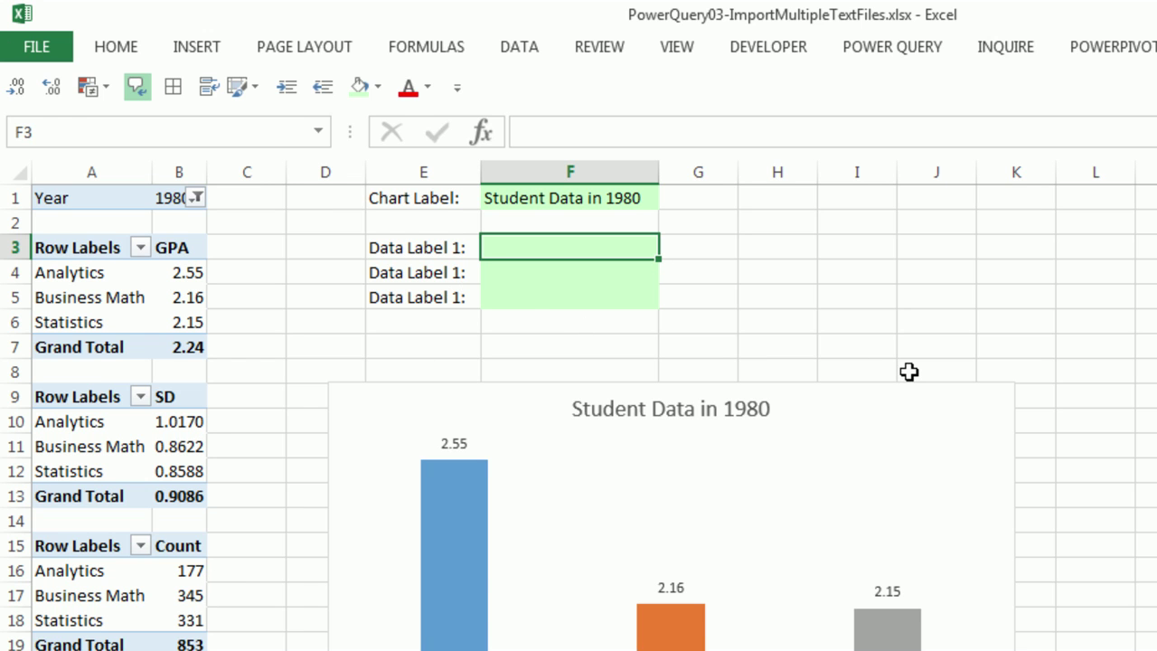
type("=\"GPA = \"")
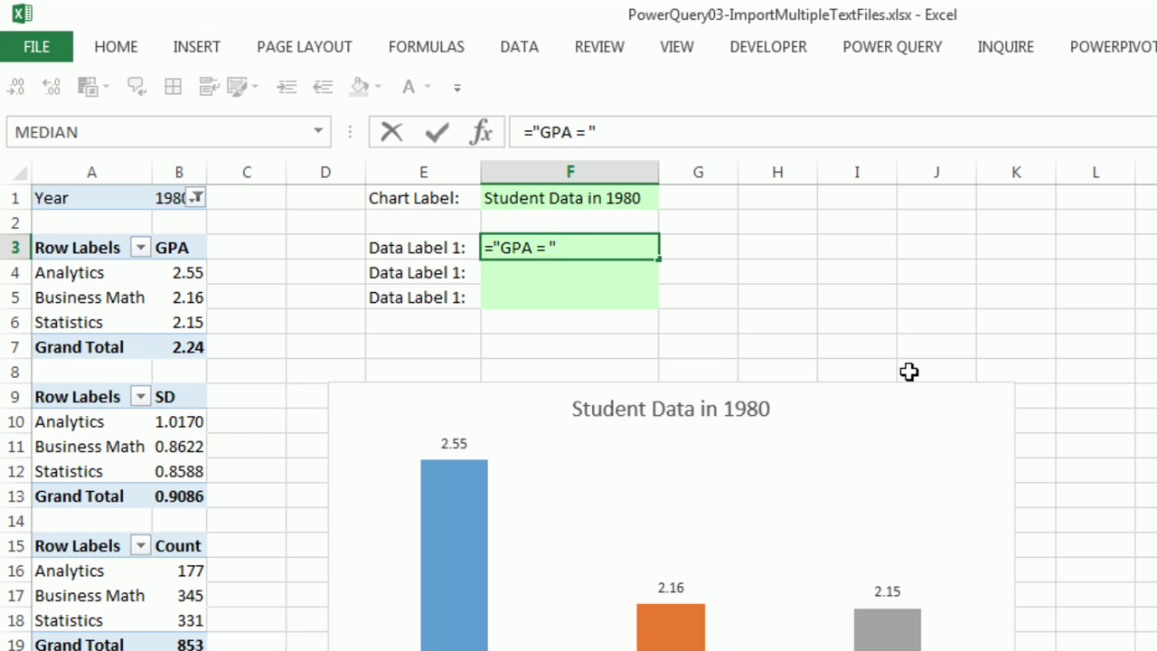
type("&")
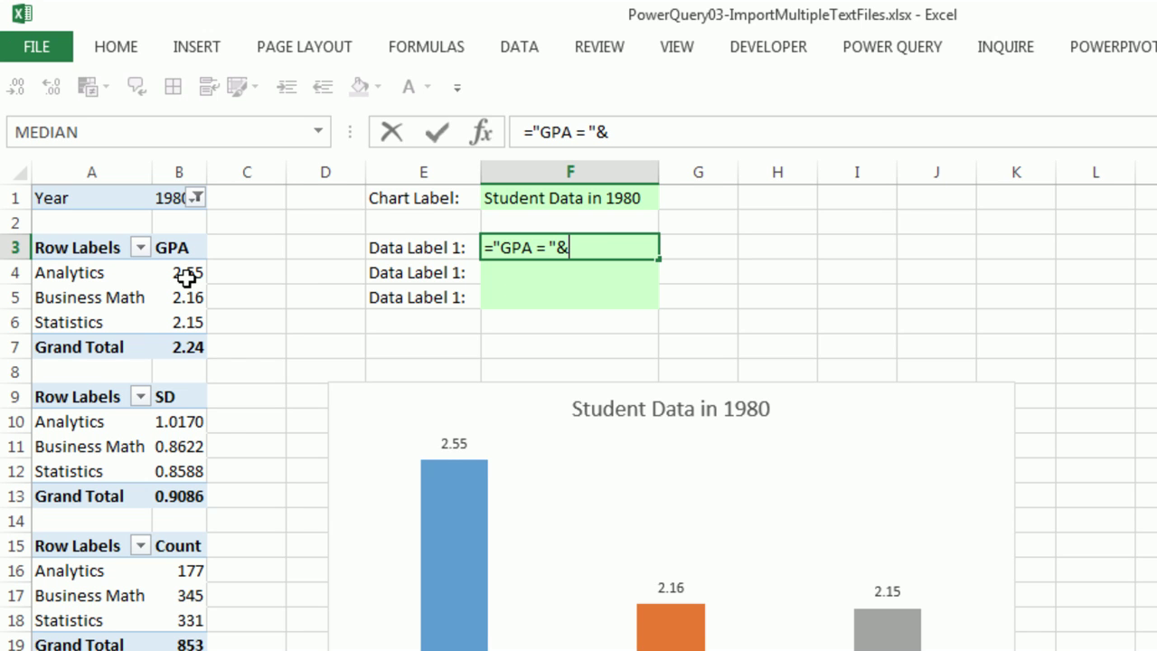
type("b4")
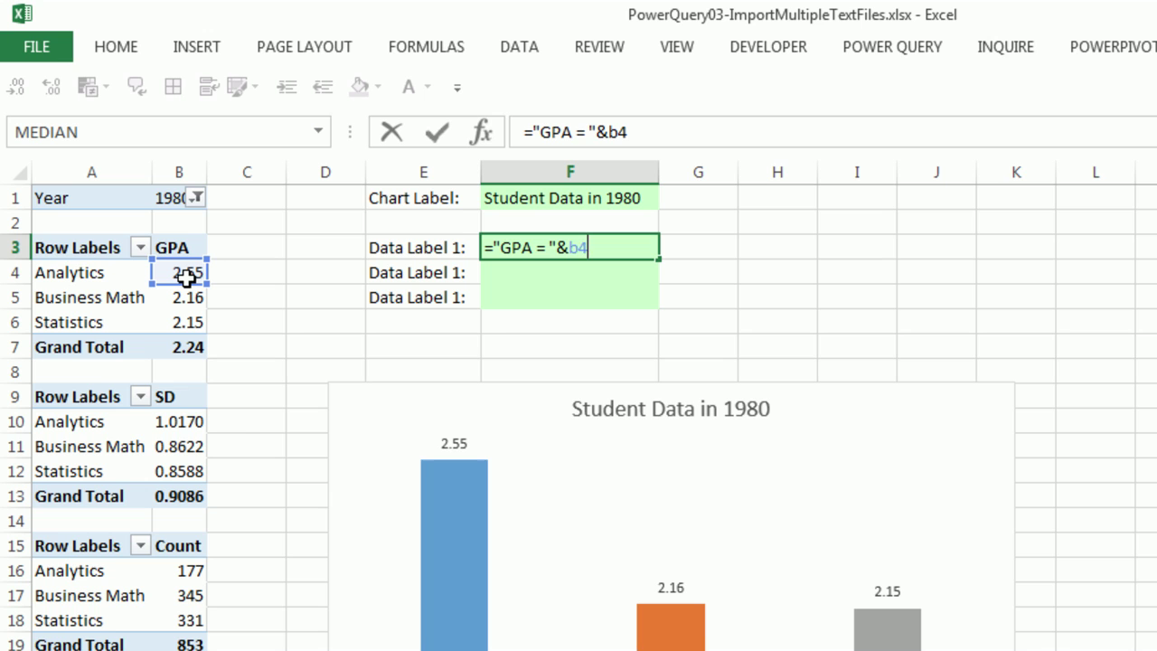
- Extend the F3 formula with &CHAR(10)& to add a line break after the GPA
type("&")
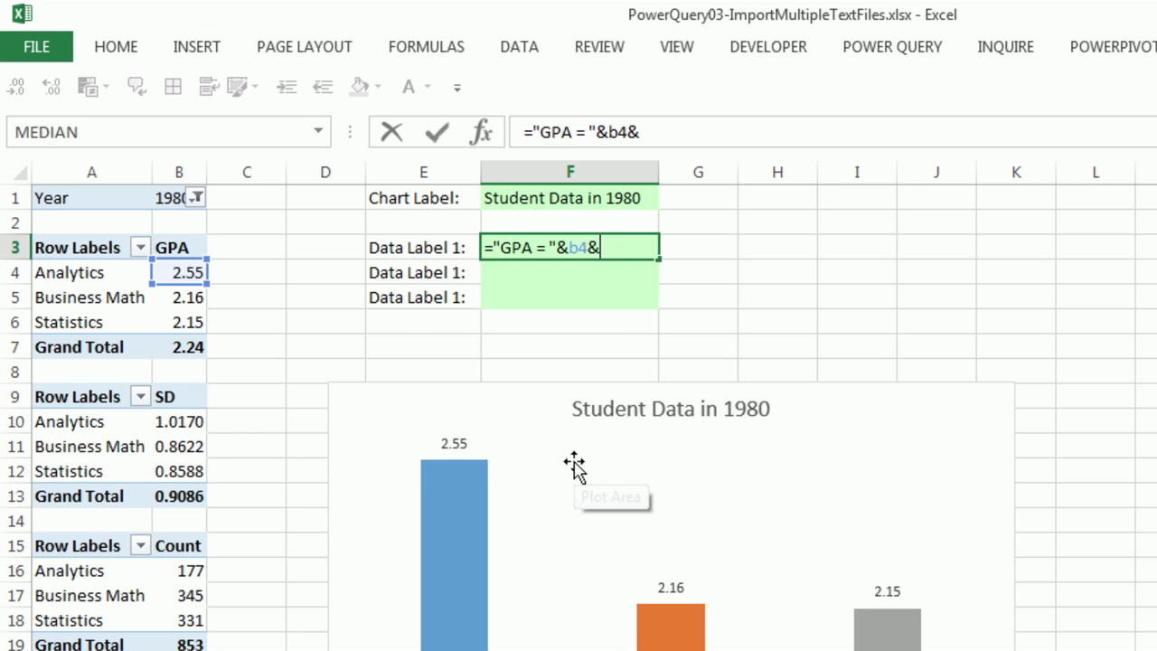
type("cha")
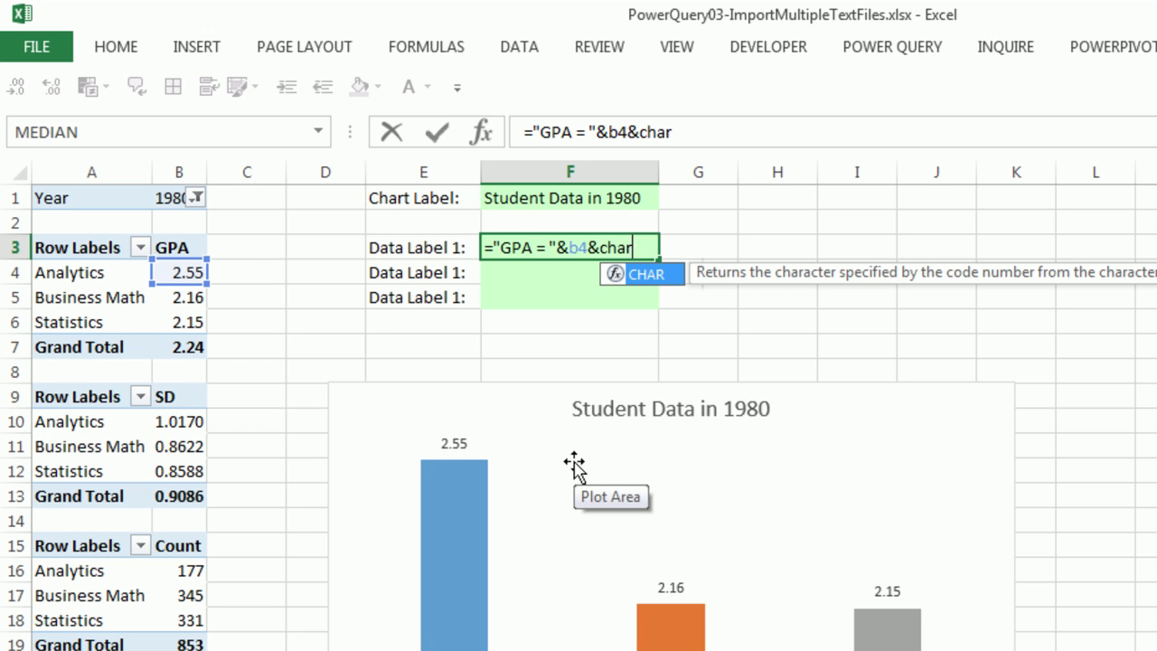
type("r")
key("Tab")
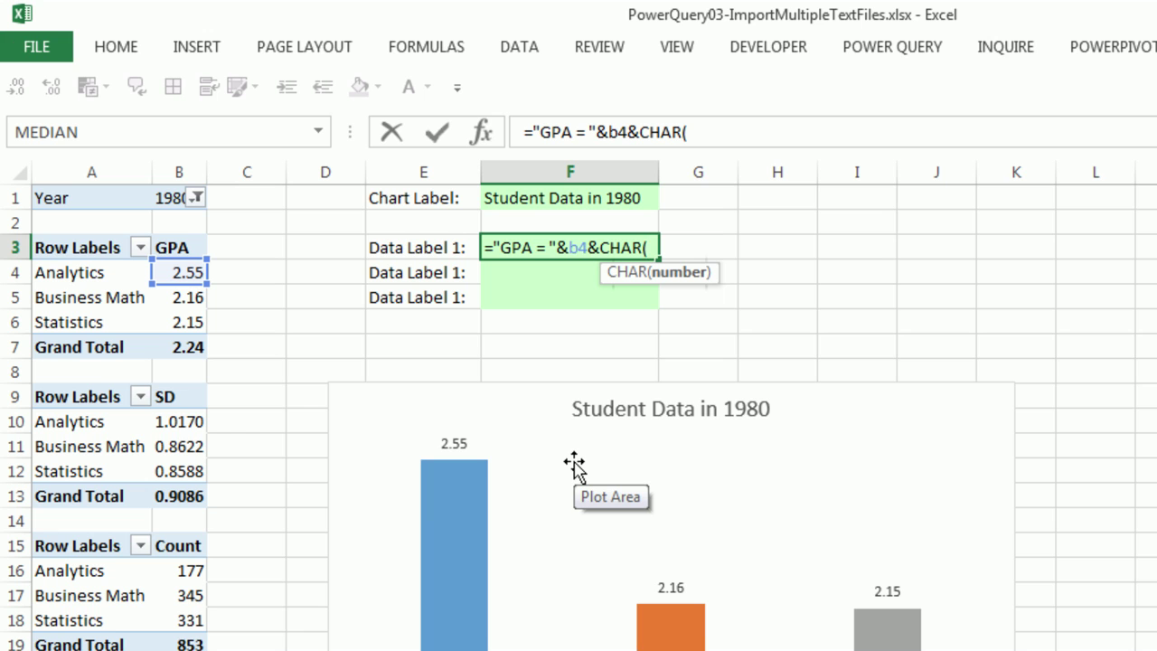
type("10")
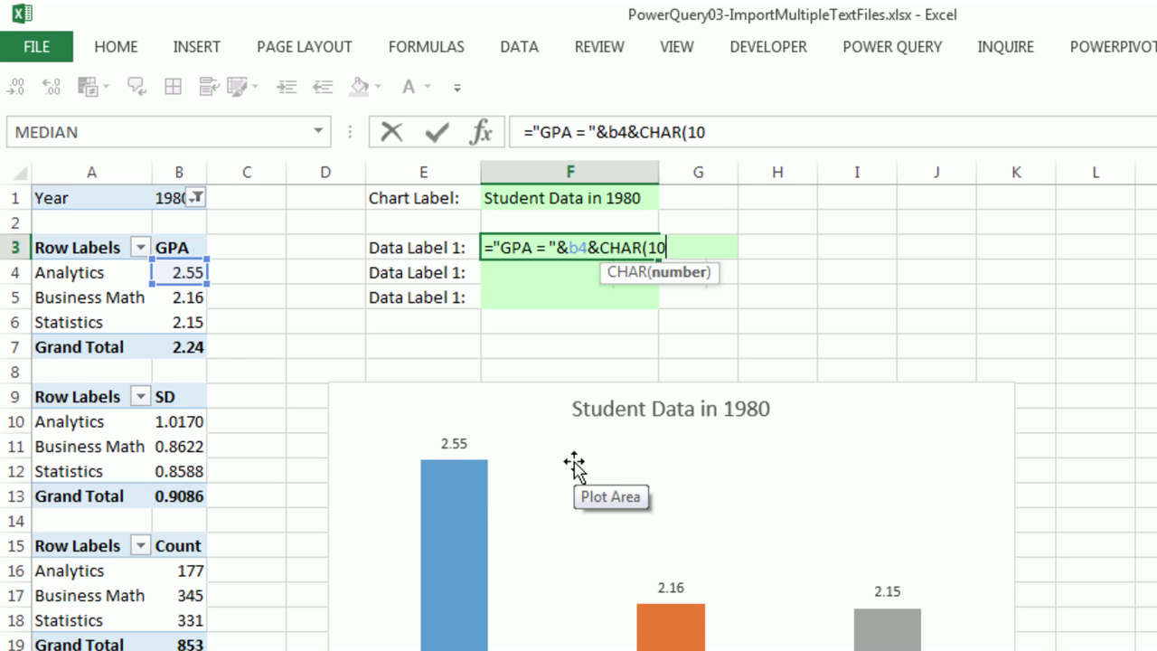
type(")")
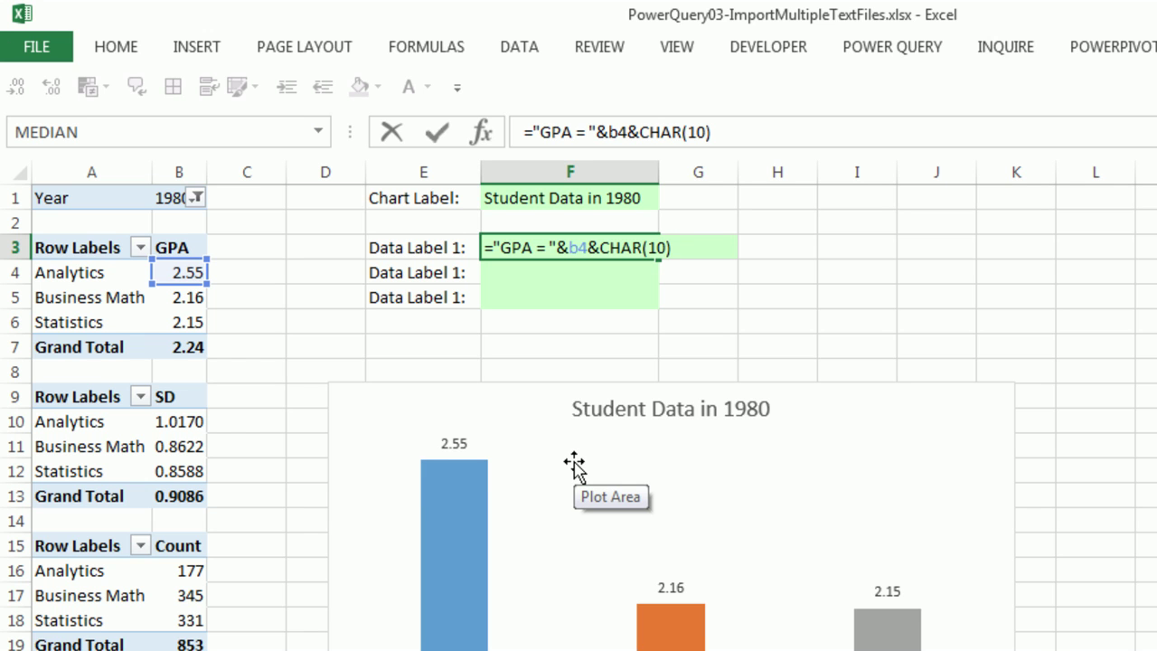
type("&")
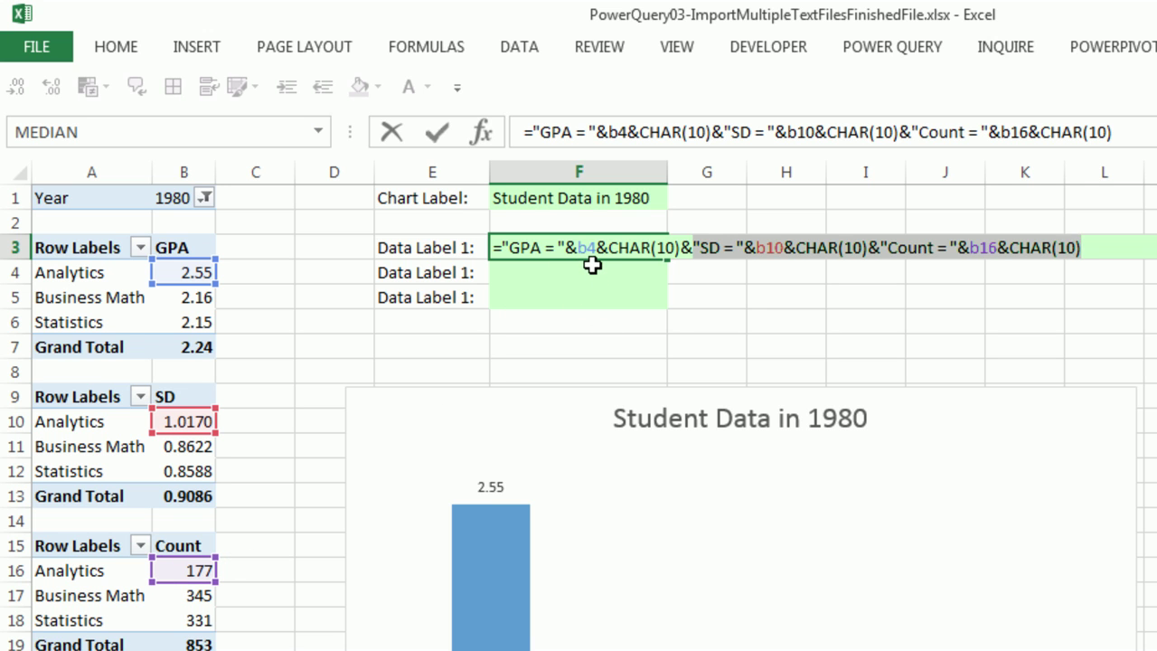
- Commit the label formula, then wrap B4 in TEXT(B4,"0.00") for a two-decimal GPA
key("ctrl+Return")
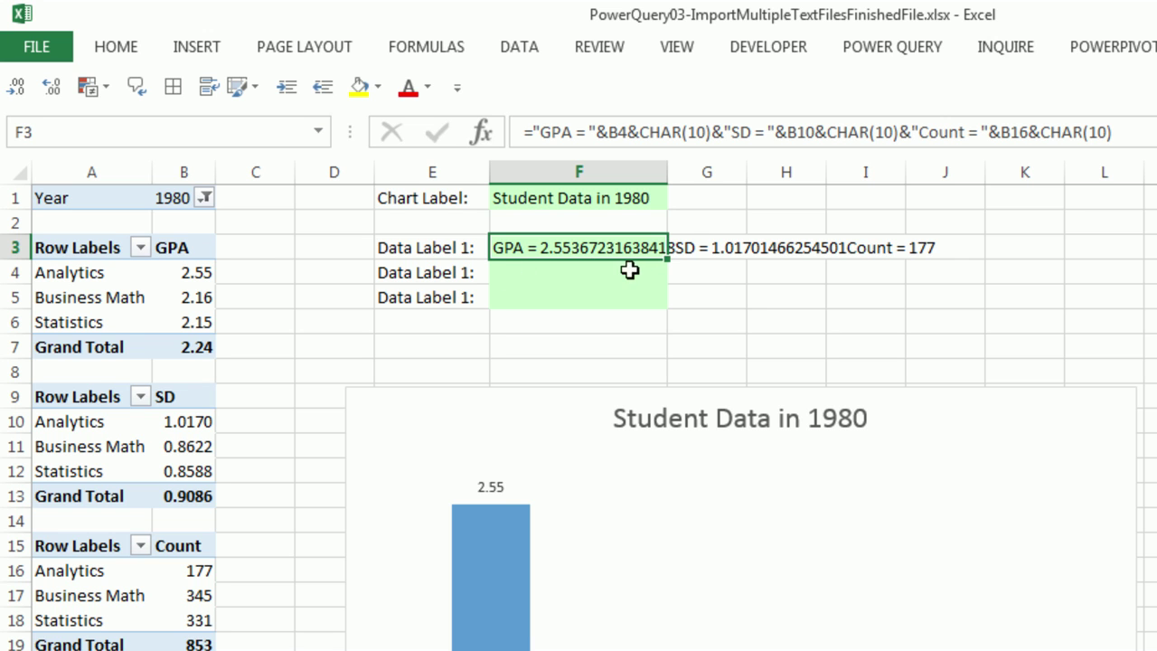
key("F2")
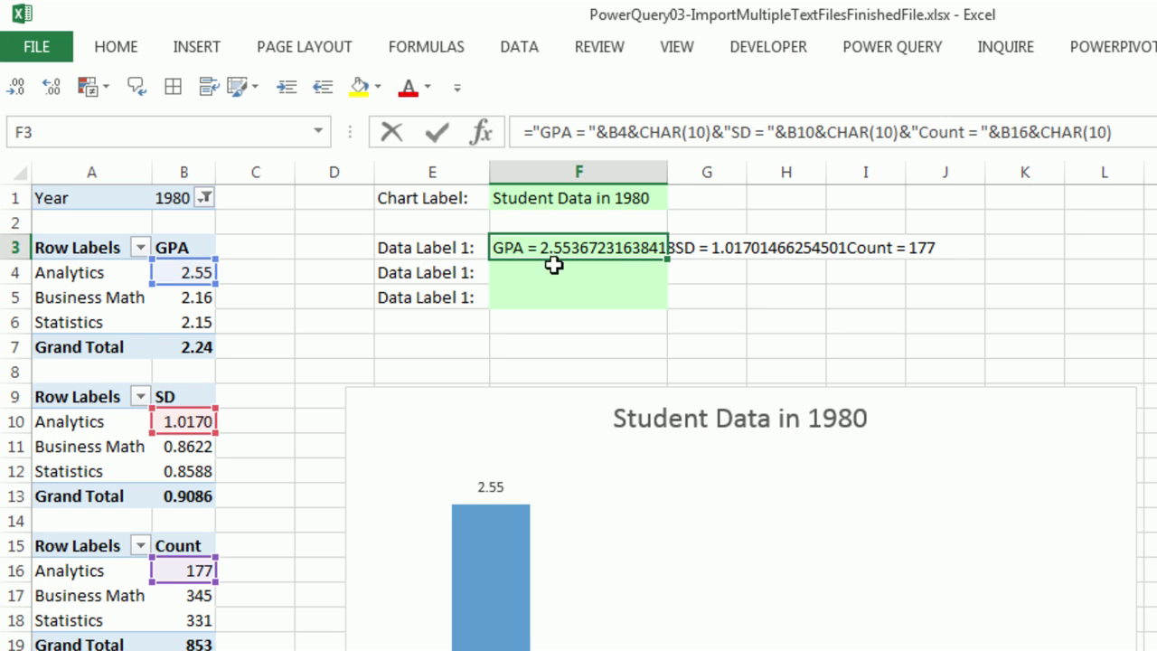
left_click(580, 248)
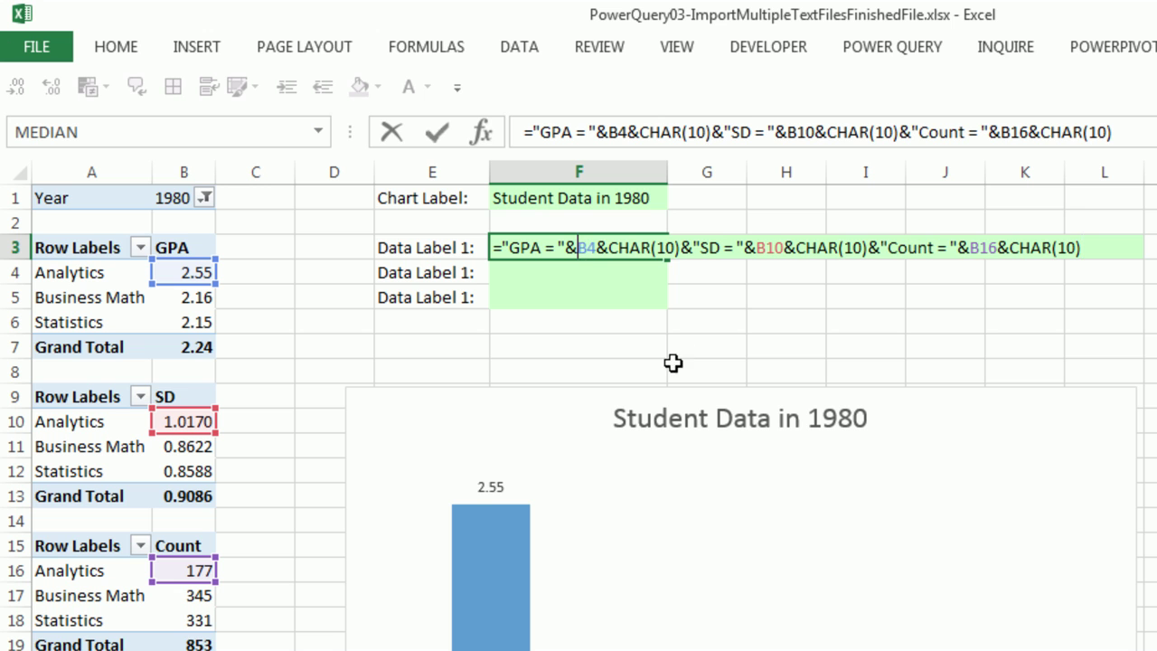
type("text")
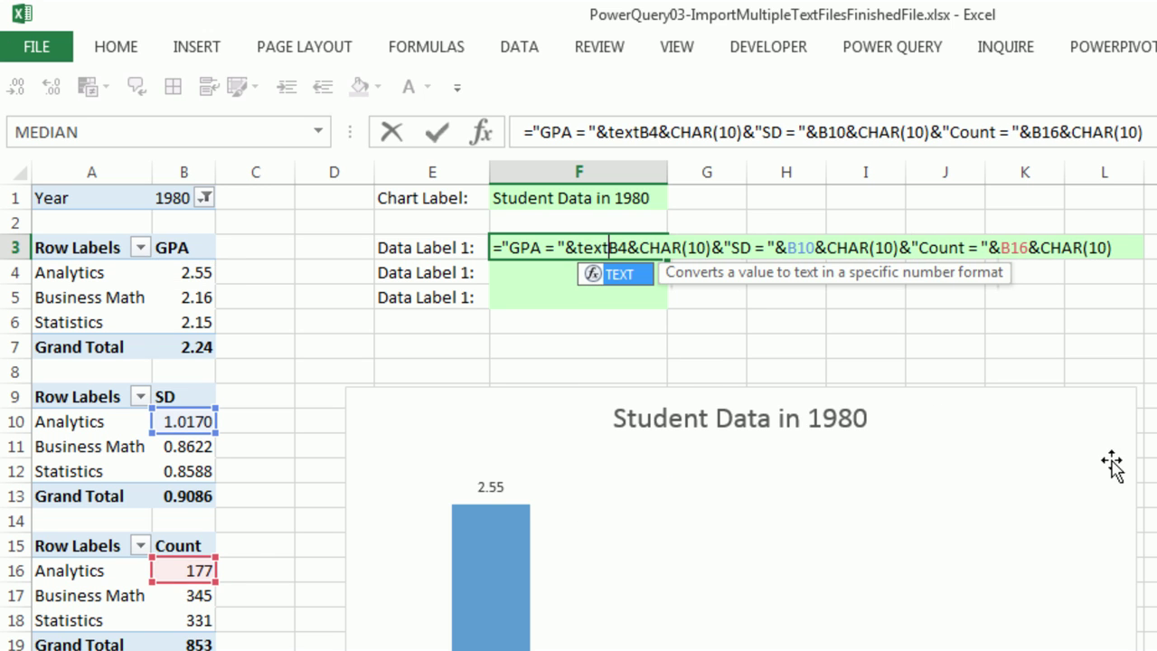
key("Tab")
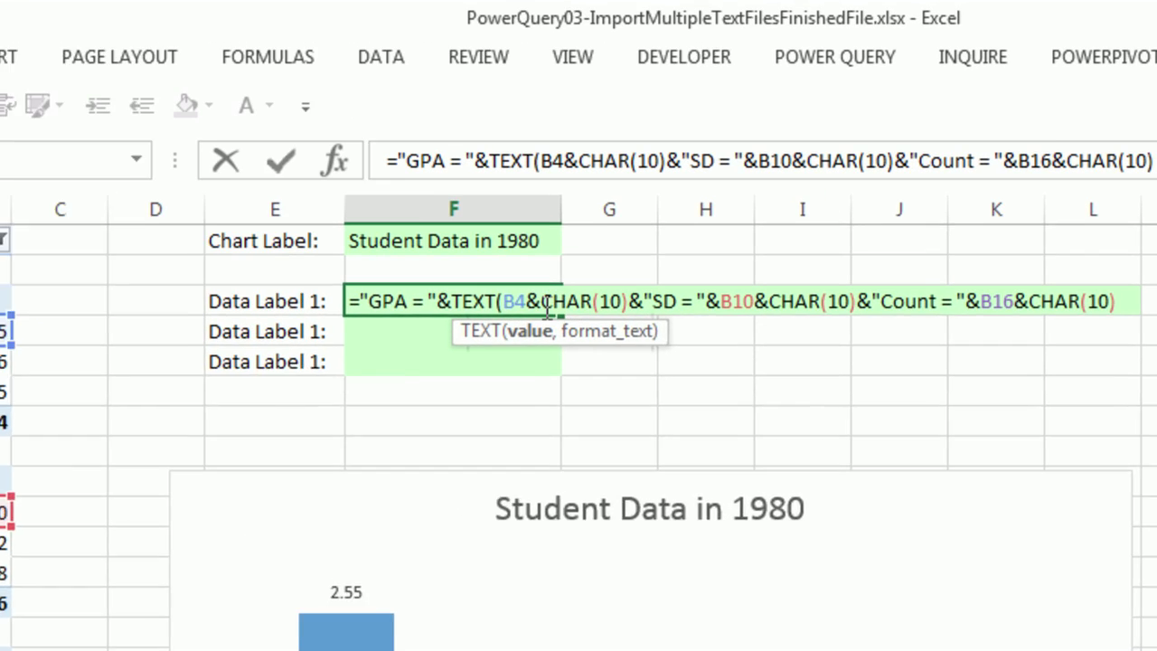
key("Right")
key("Right")
type(",")
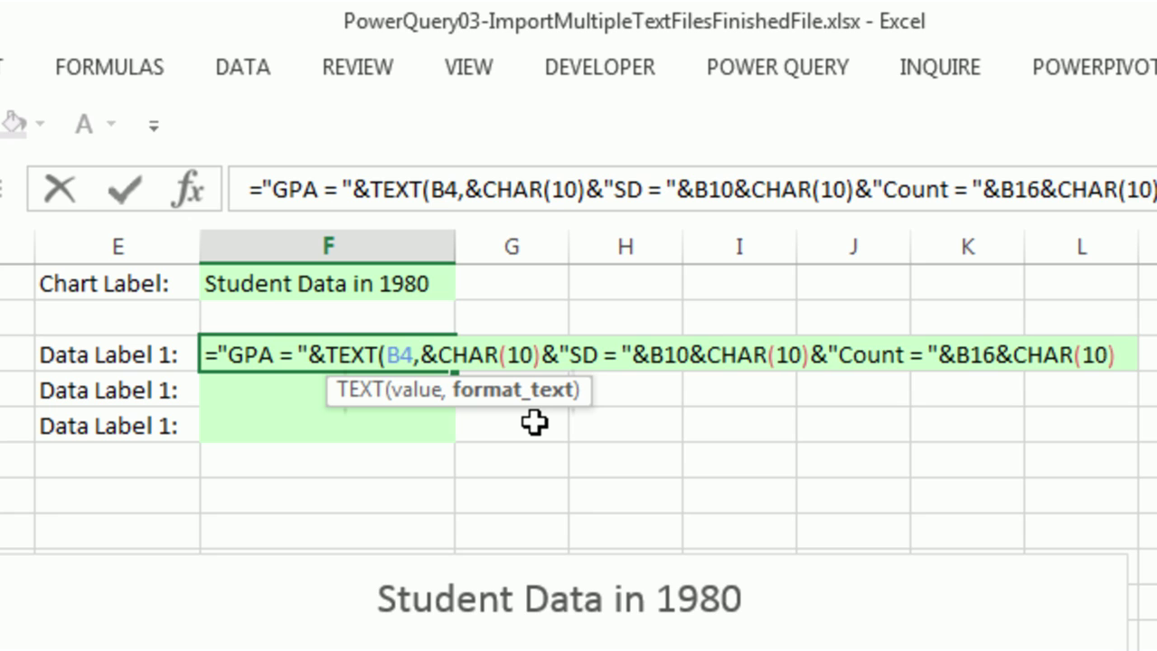
type("\"0.00")
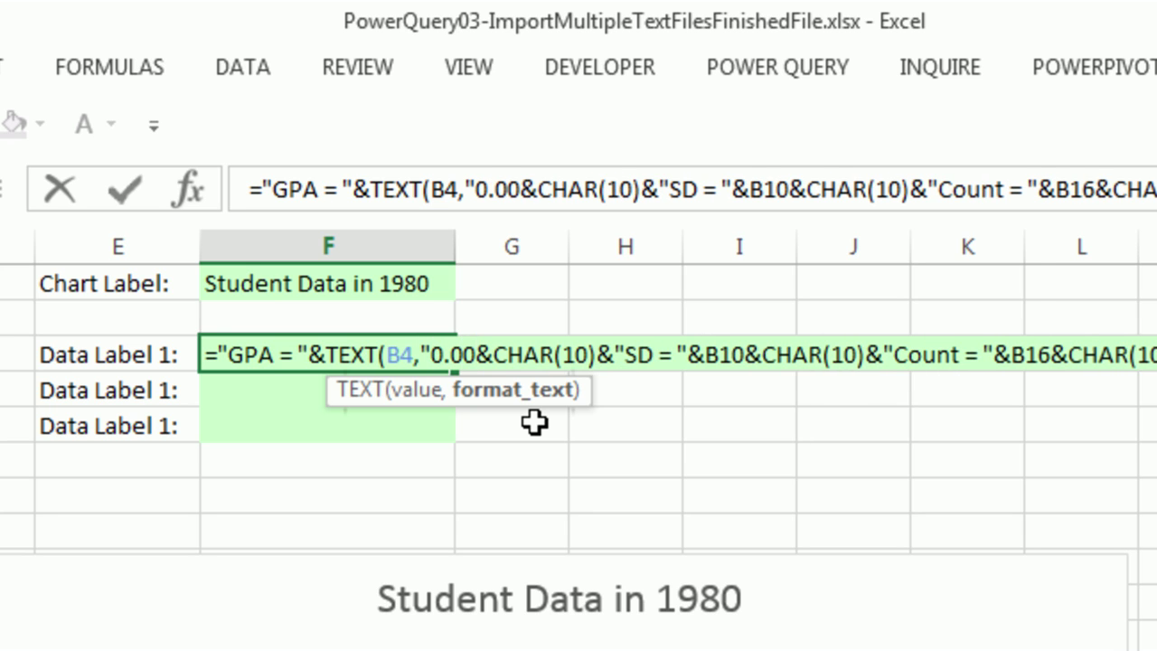
type("\"")
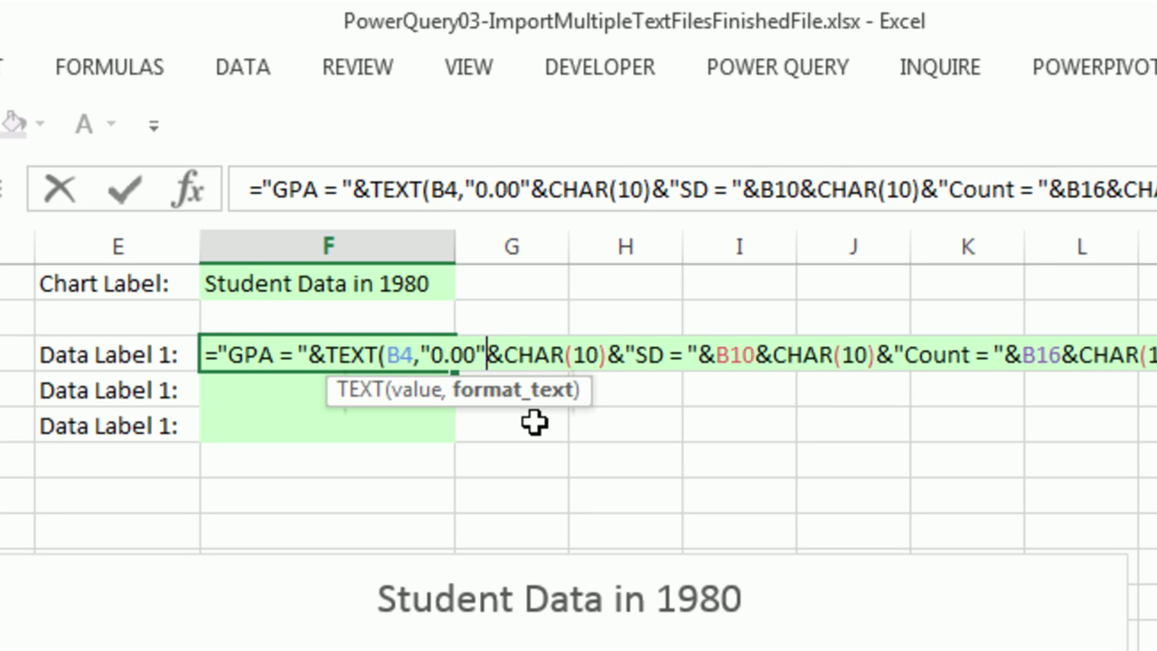
type(")")
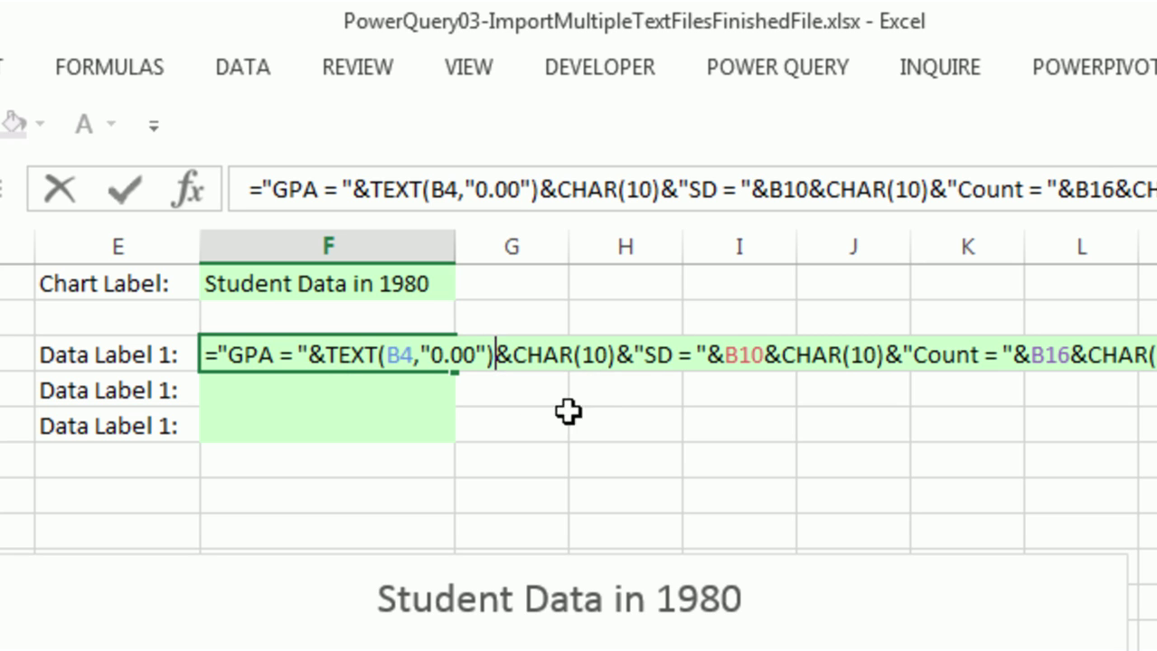
- Wrap B10 in TEXT(B10,"0.000") so SD shows three decimals, and enter the formula
key("Right")
key("Right")
key("Right")
key("Right")
key("Right")
key("Right")
key("Right")
key("Right")
key("Right")
key("Right")
key("Right")
key("Right")
key("Right")
key("Right")
key("Right")
key("Right")
key("Right")
key("Right")
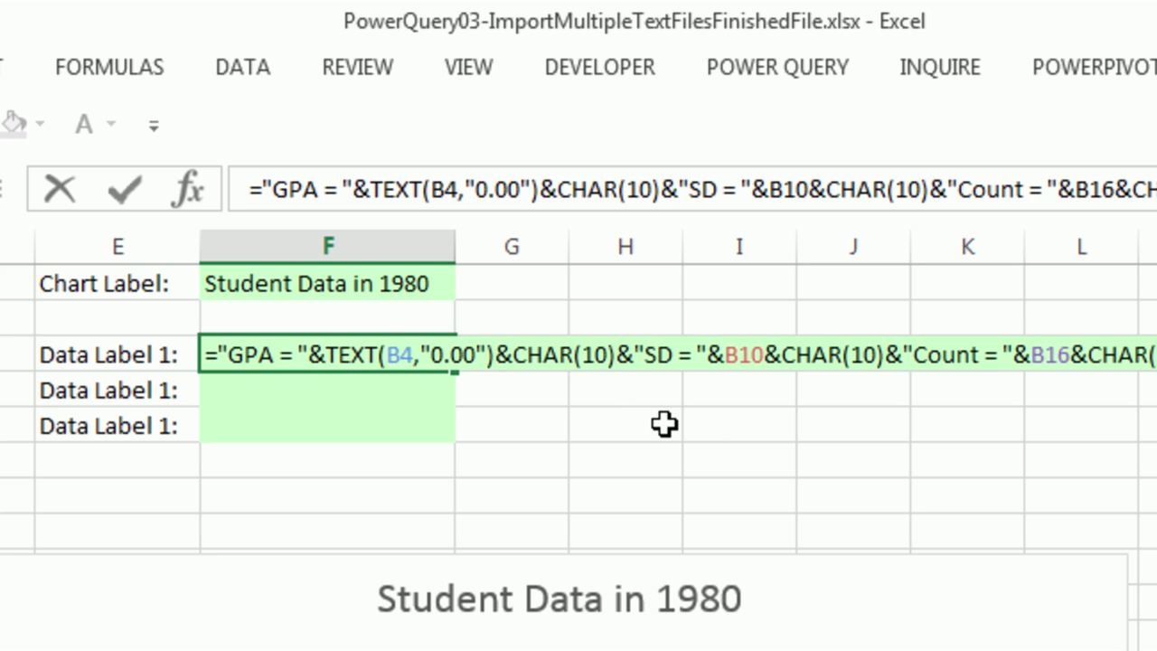
type("TEXT(")
key("Right")
key("Right")
key("Right")
type(",\"0.000\")")
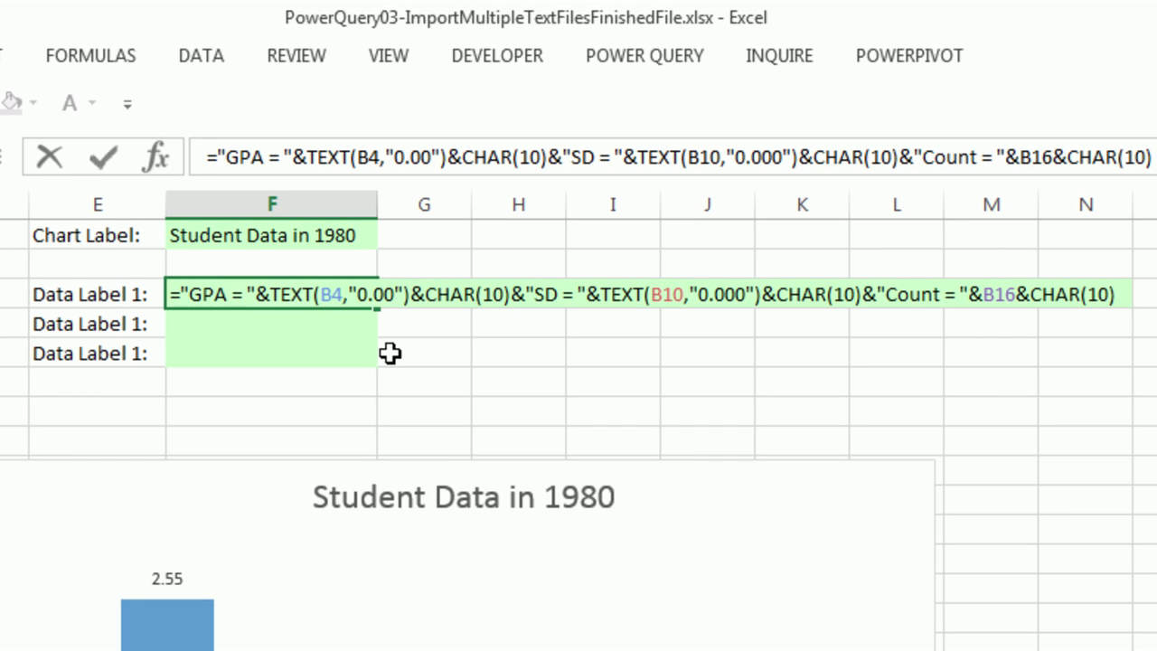
key("ctrl+Return")
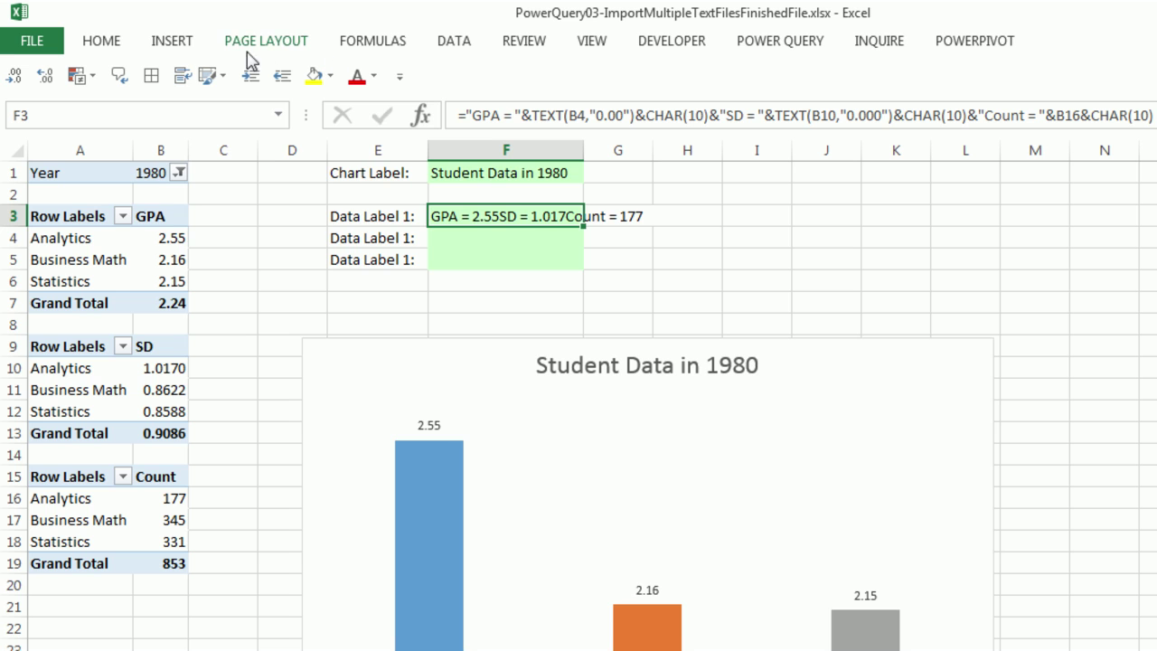
- Try Wrap Text on F3, undo it, and fill the label formula down to F5
left_click(183, 76)
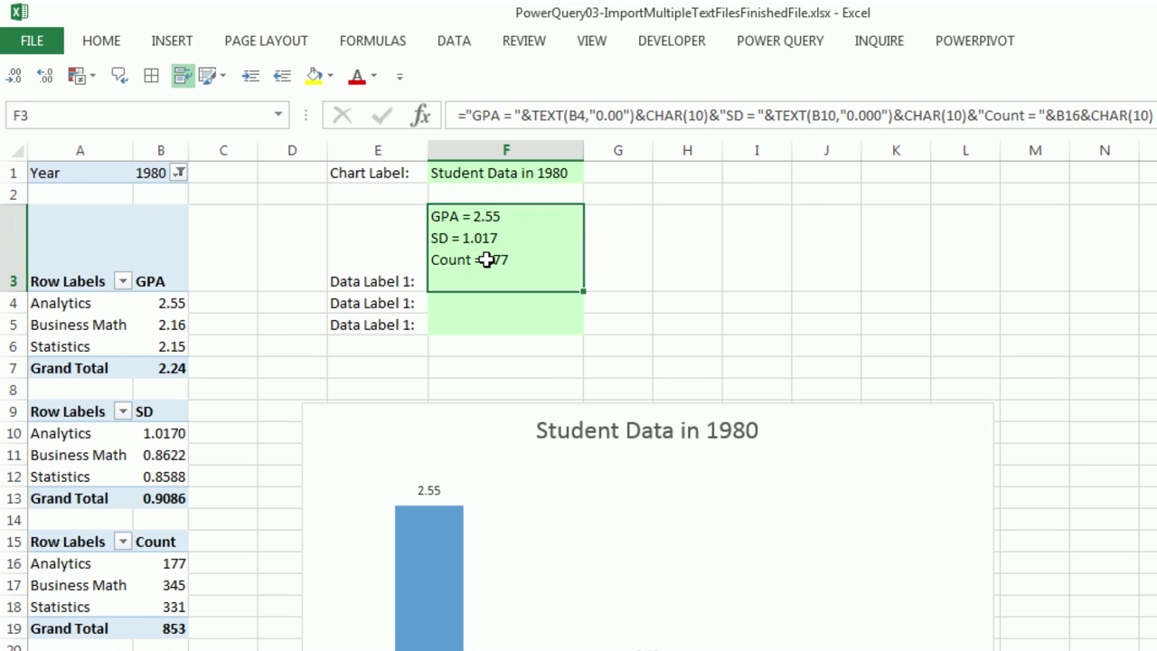
key("ctrl+z")
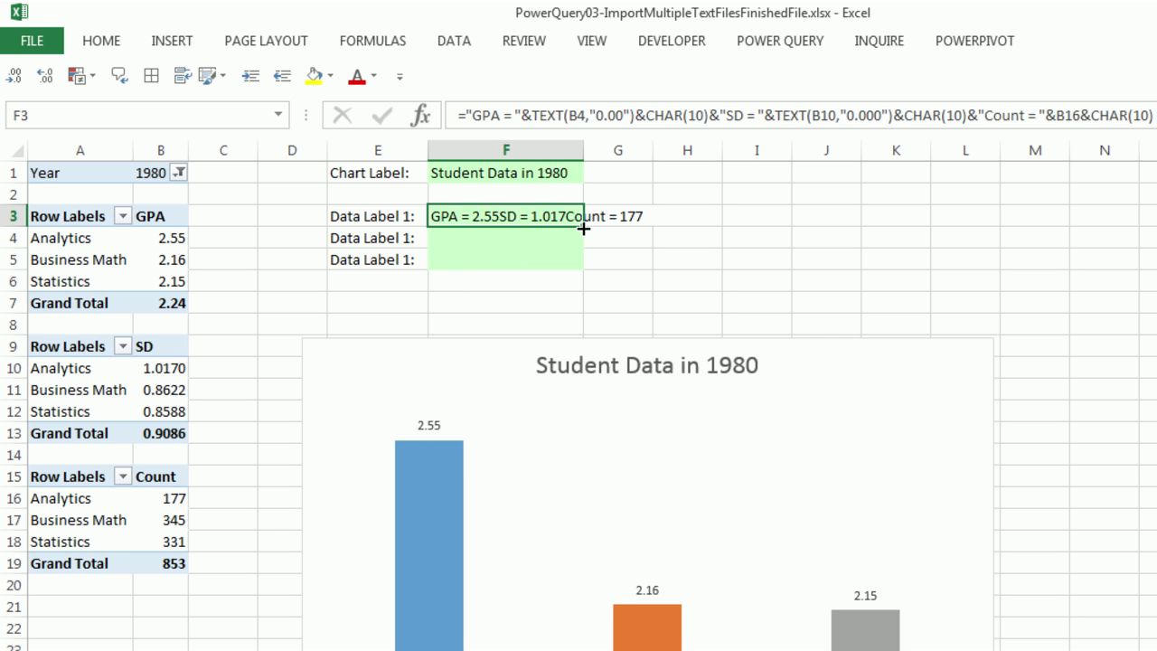
left_click_drag(583, 227, 586, 271)
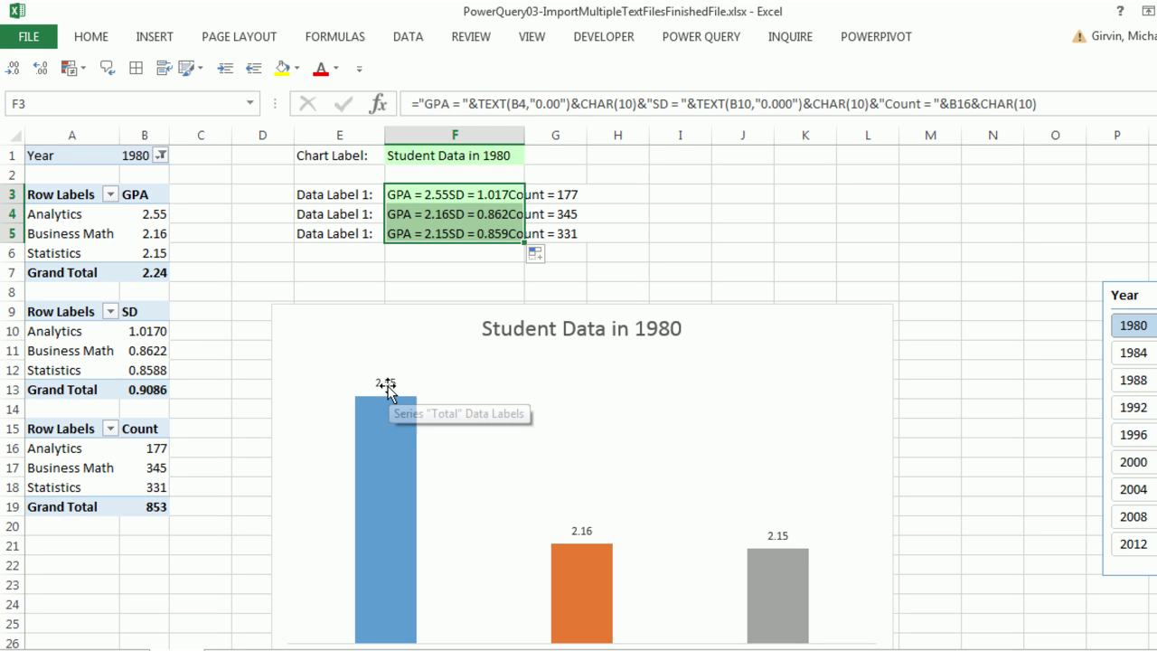
- Replace the data labels' plain values with Value From Cells using the range F3:F5
left_click(387, 386)
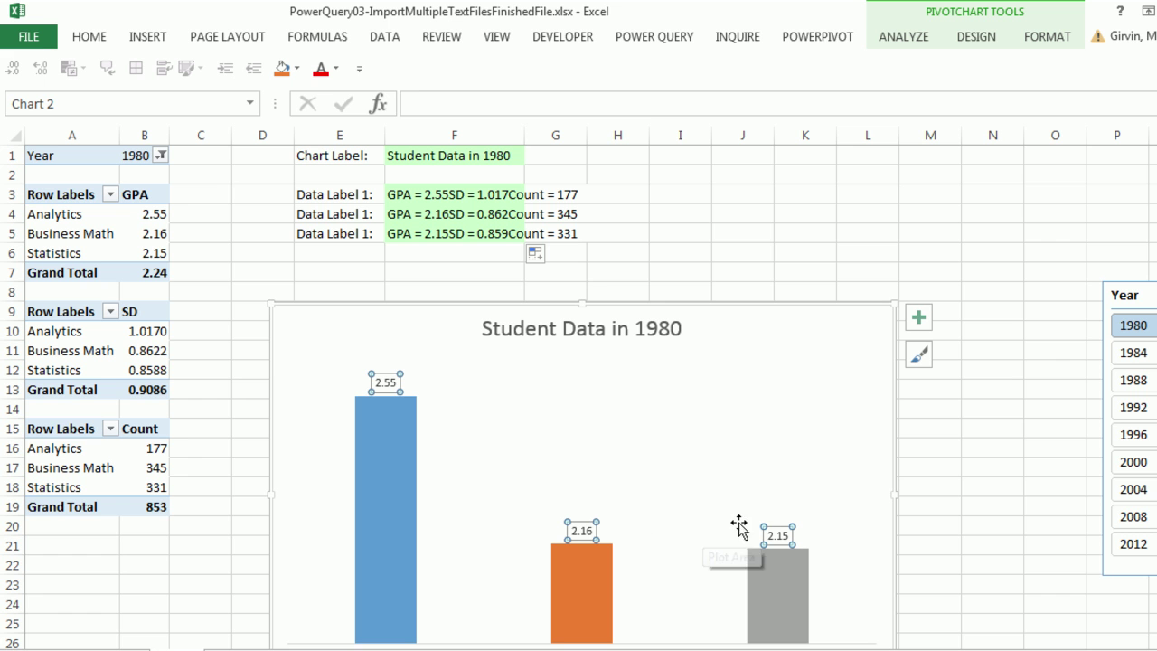
key("ctrl+1")
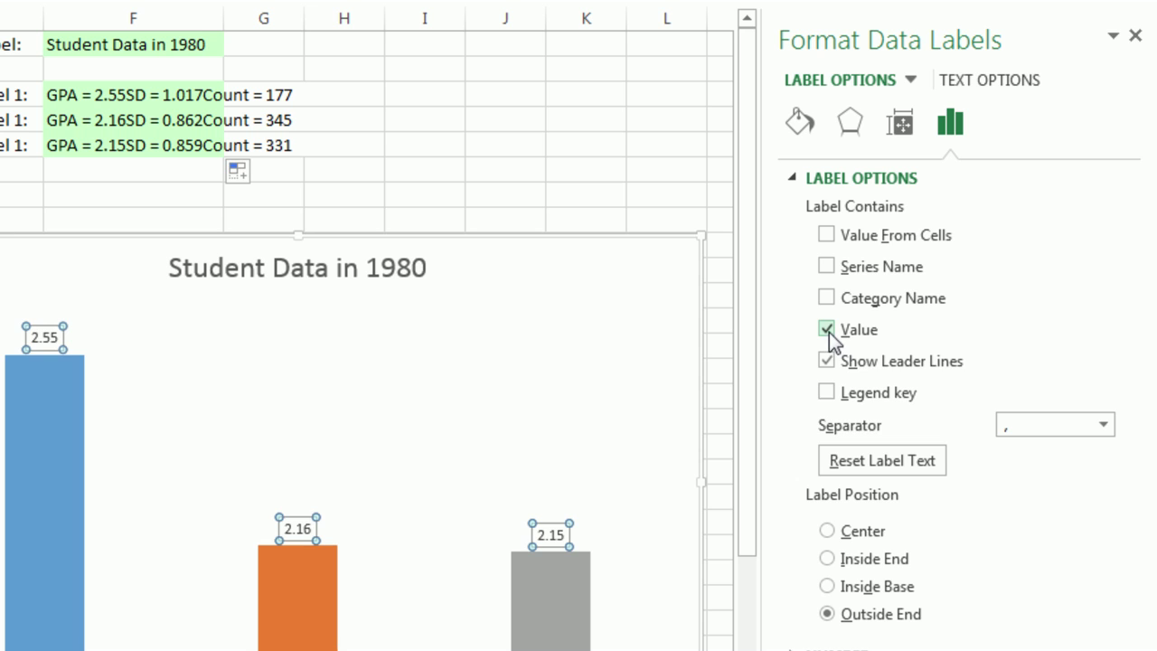
left_click(827, 329)
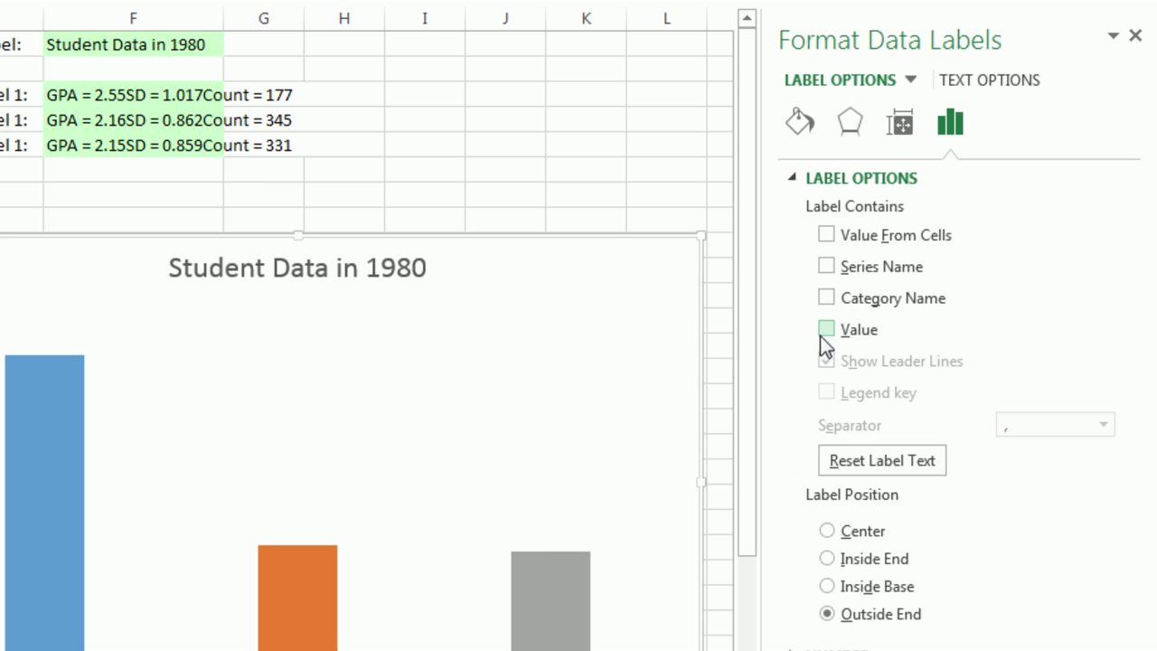
left_click(826, 235)
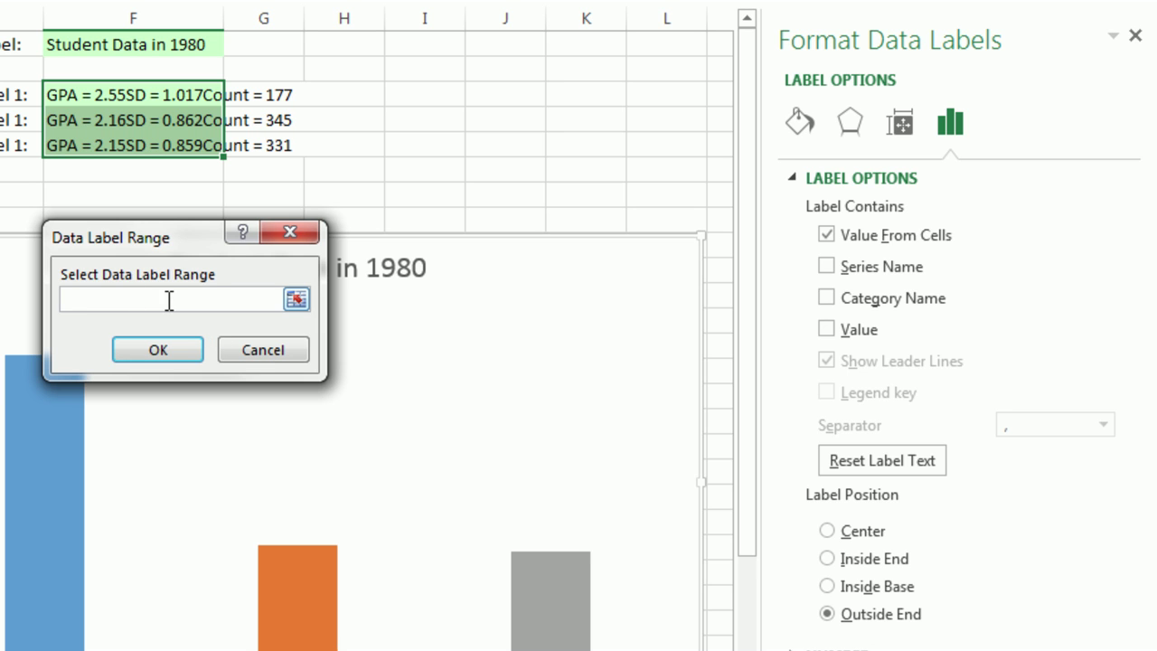
left_click(122, 91)
left_click_drag(122, 91, 123, 146)
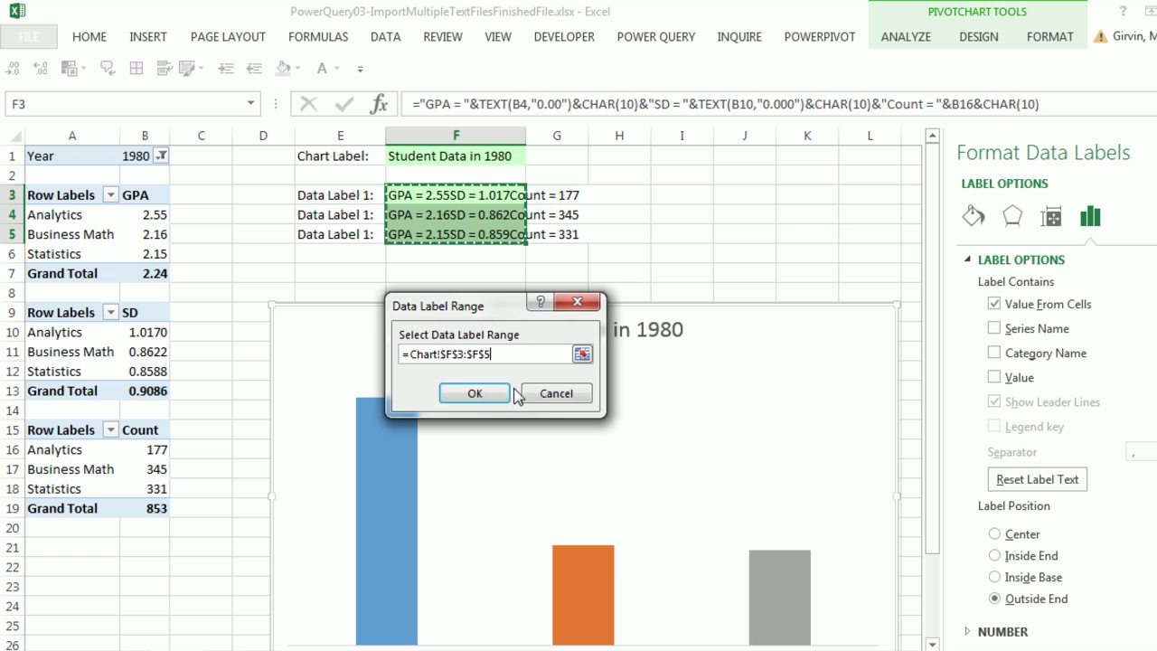
left_click(475, 393)
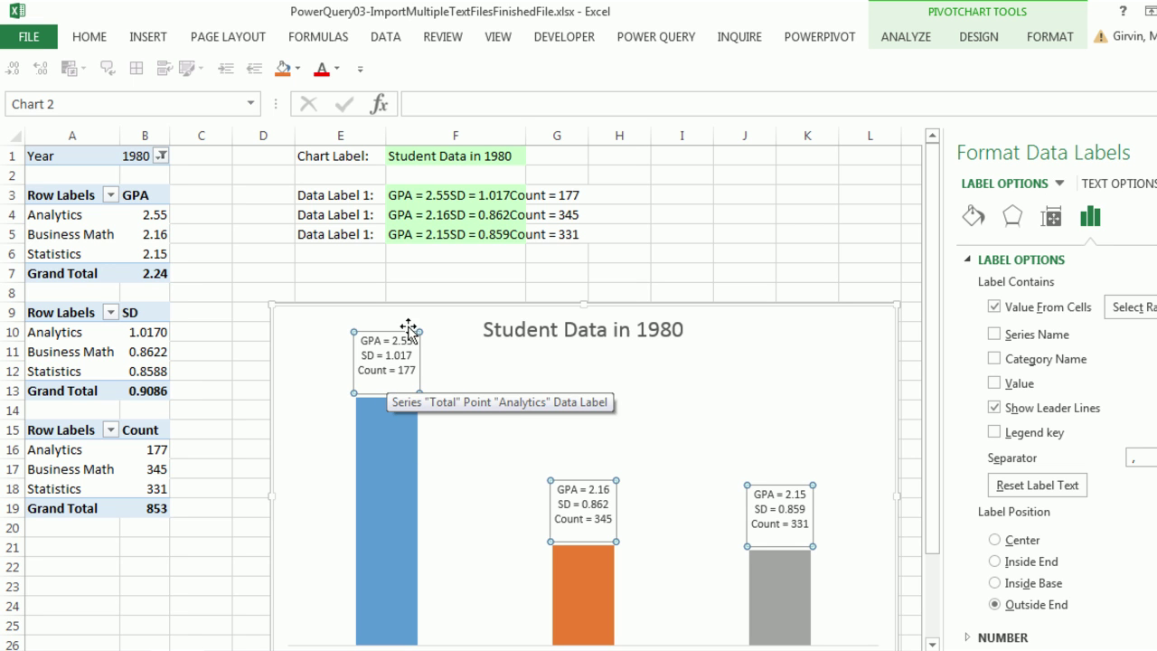
- Add a second &CHAR(10) after the GPA part of F3's formula, fill it to F5, and nudge the chart
left_click(427, 195)
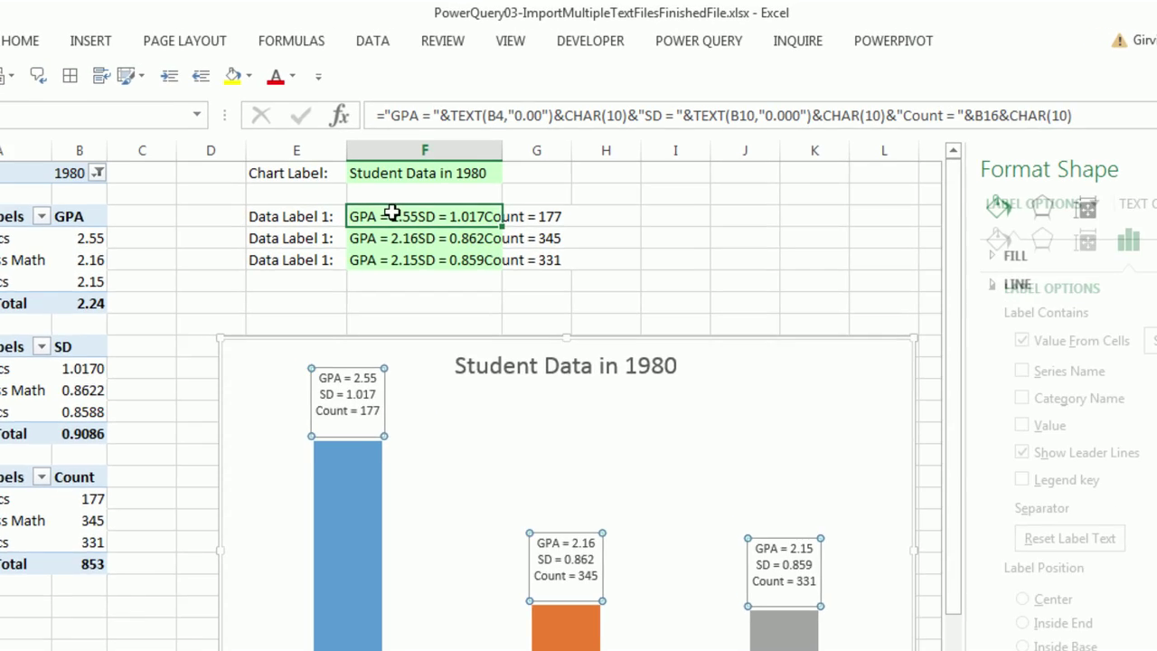
double_click(427, 194)
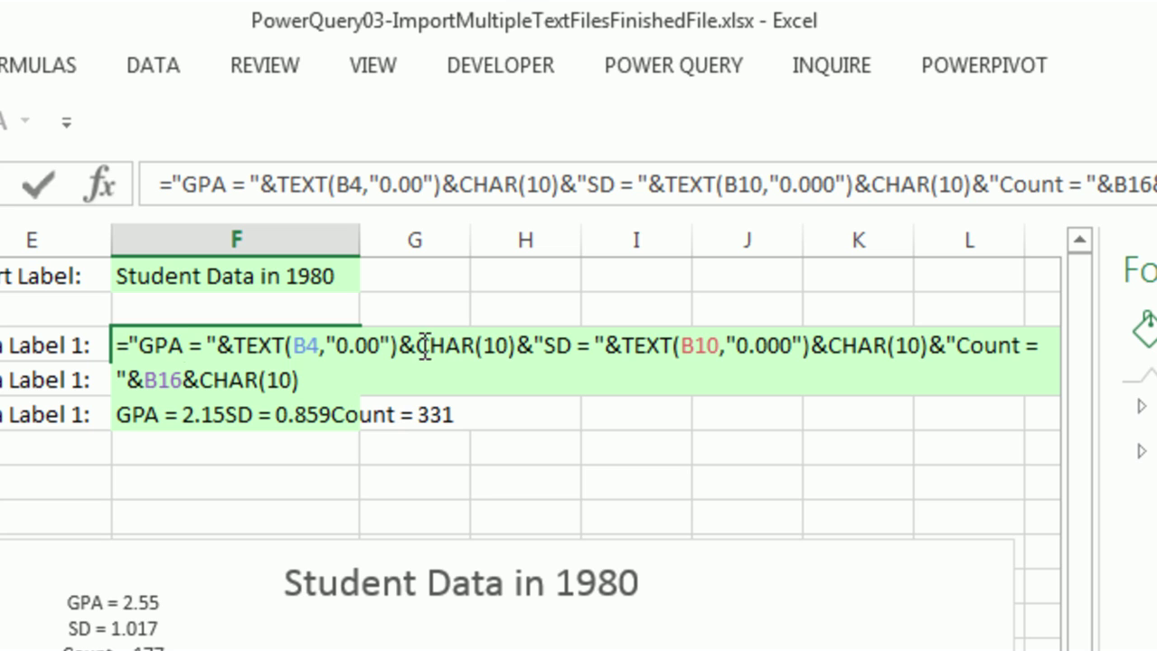
left_click_drag(402, 347, 527, 346)
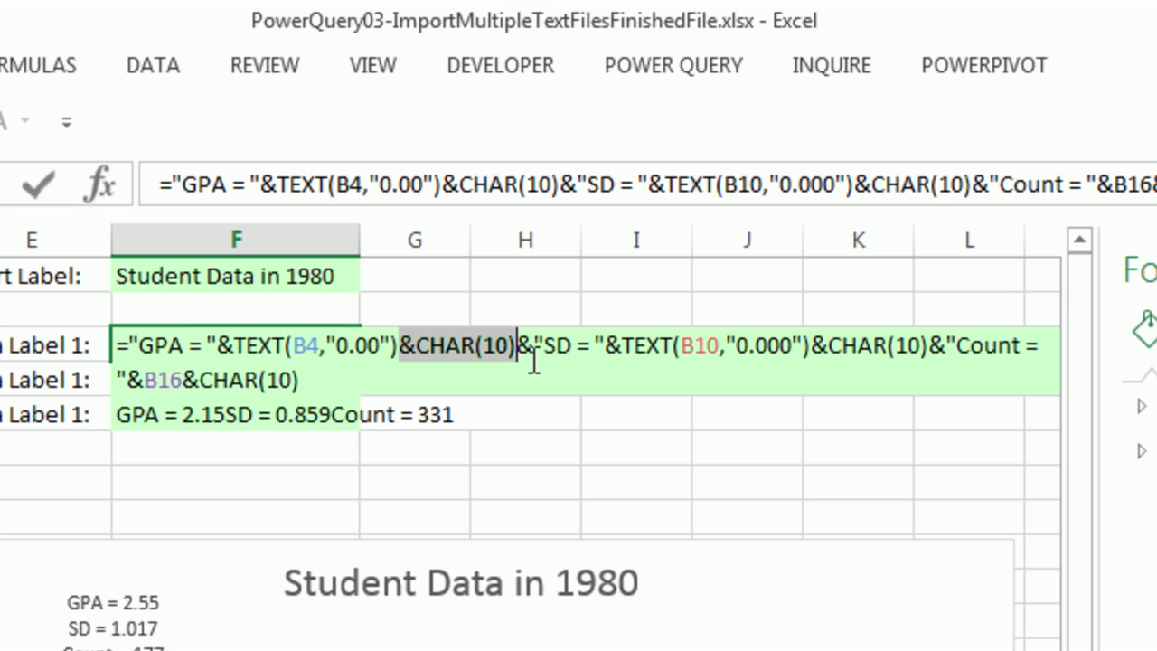
key("ctrl+c")
left_click(518, 353)
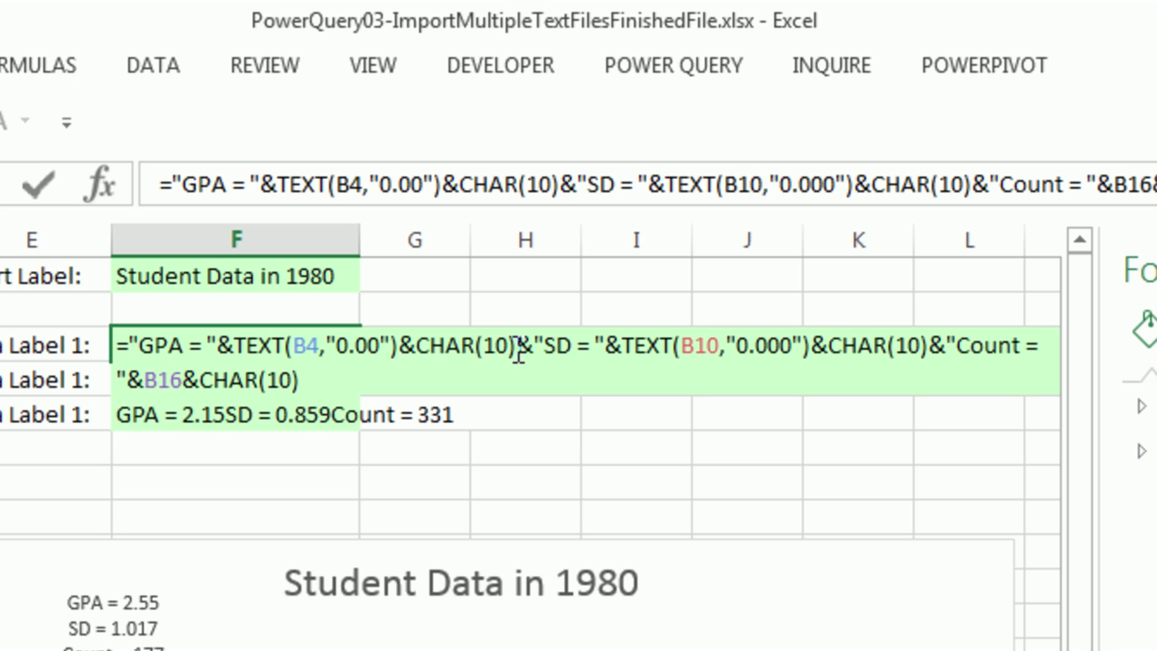
key("ctrl+v")
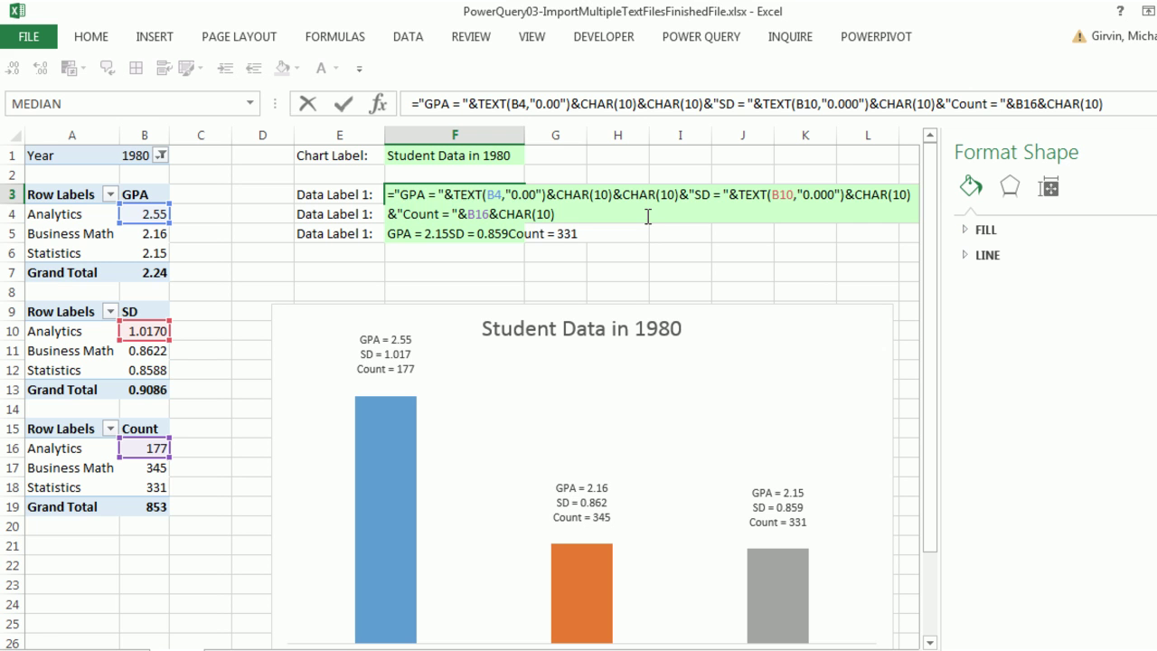
key("ctrl+Return")
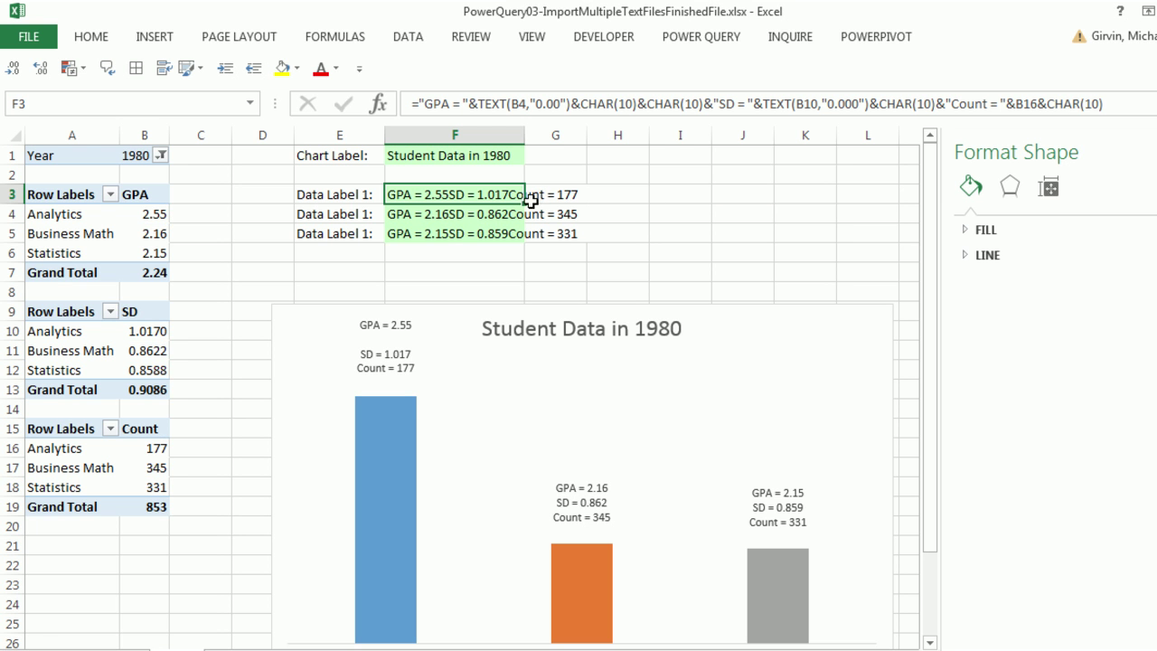
left_click_drag(527, 231, 530, 244)
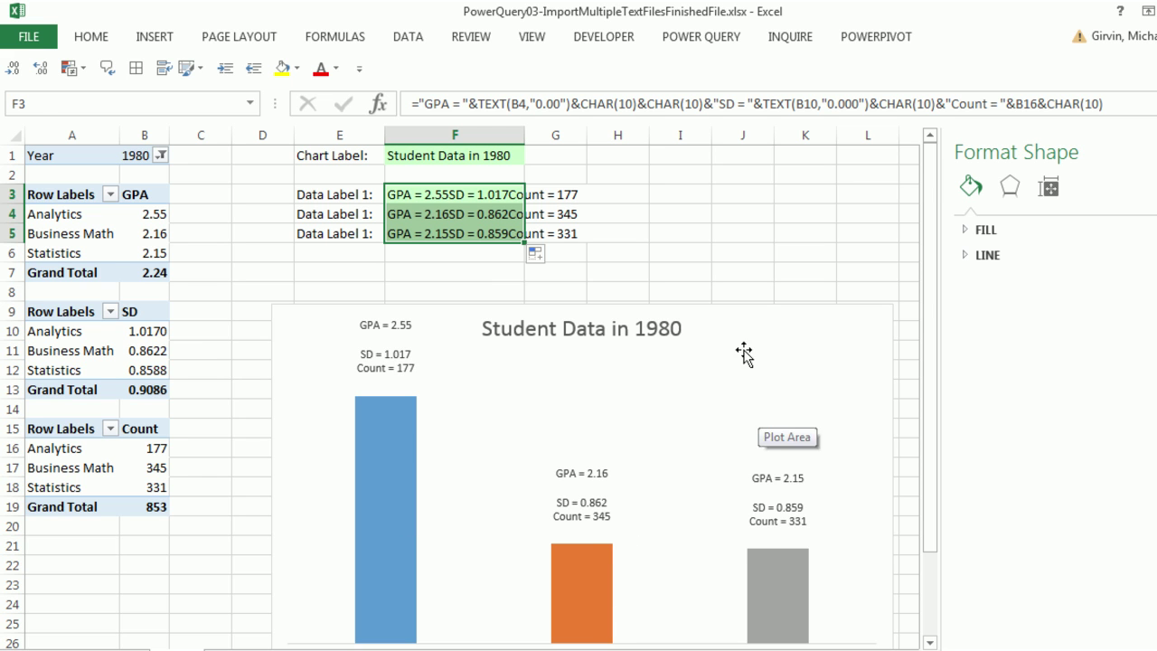
left_click(760, 308)
left_click_drag(760, 308, 723, 277)
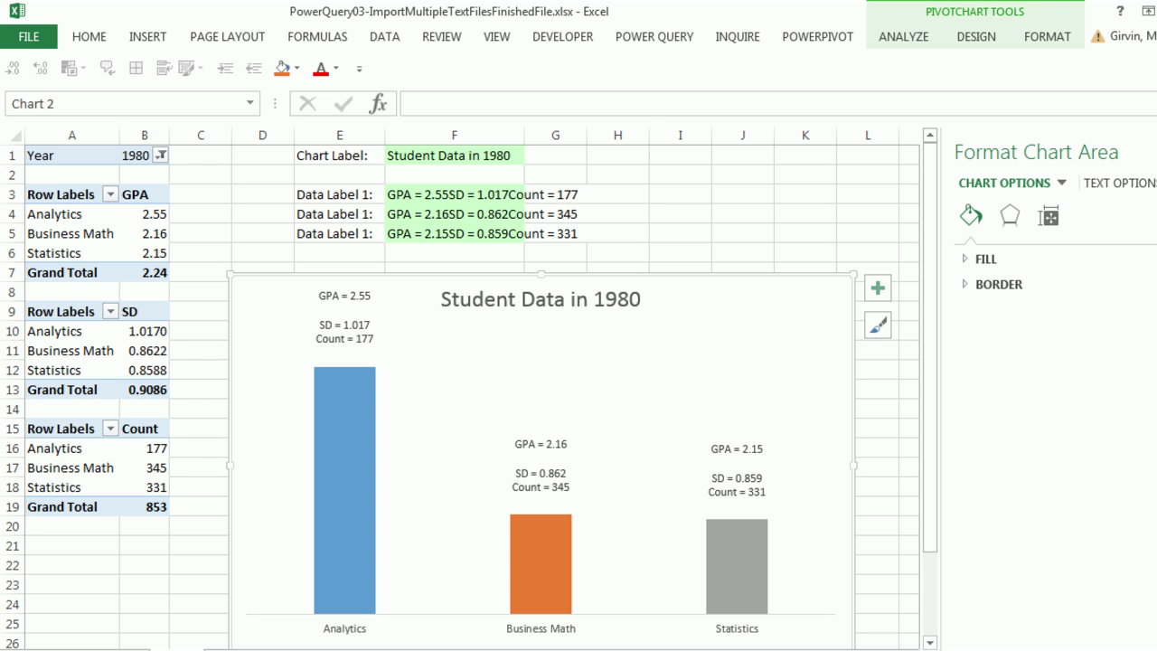
- Close the Format pane, move the chart up-left and place the Year slicer beside it
left_click(1156, 152)
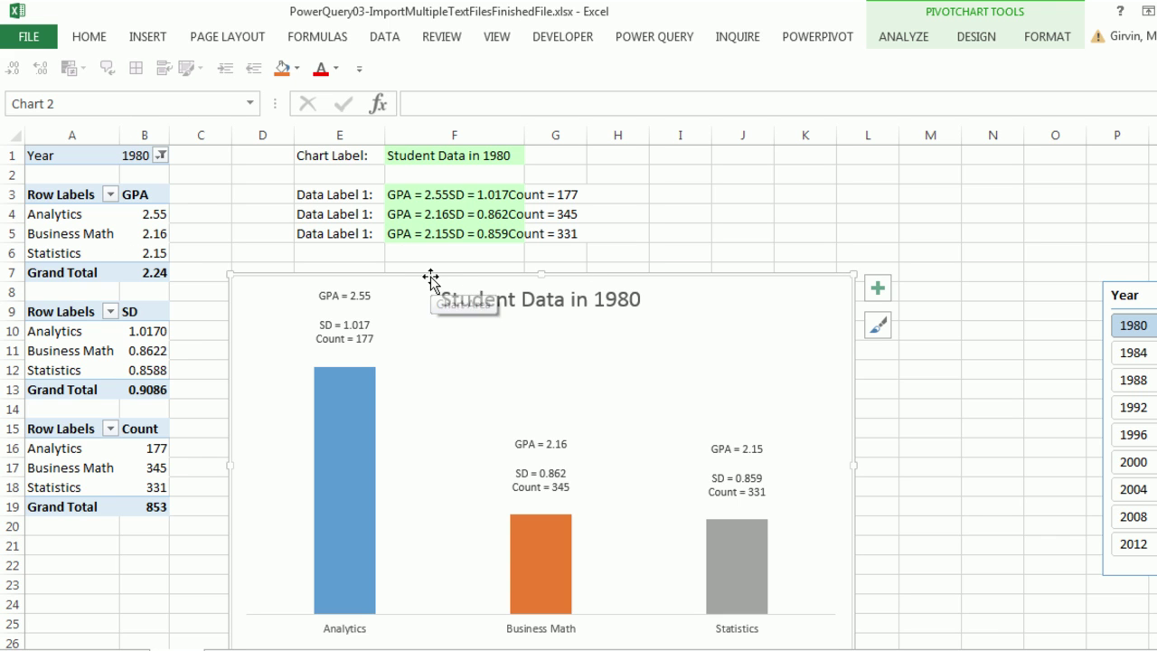
left_click_drag(426, 276, 218, 145)
left_click_drag(1152, 271, 734, 202)
- Filter the chart by slicer years 1985, 1997 and 2010, finishing on 1980
left_click(816, 267)
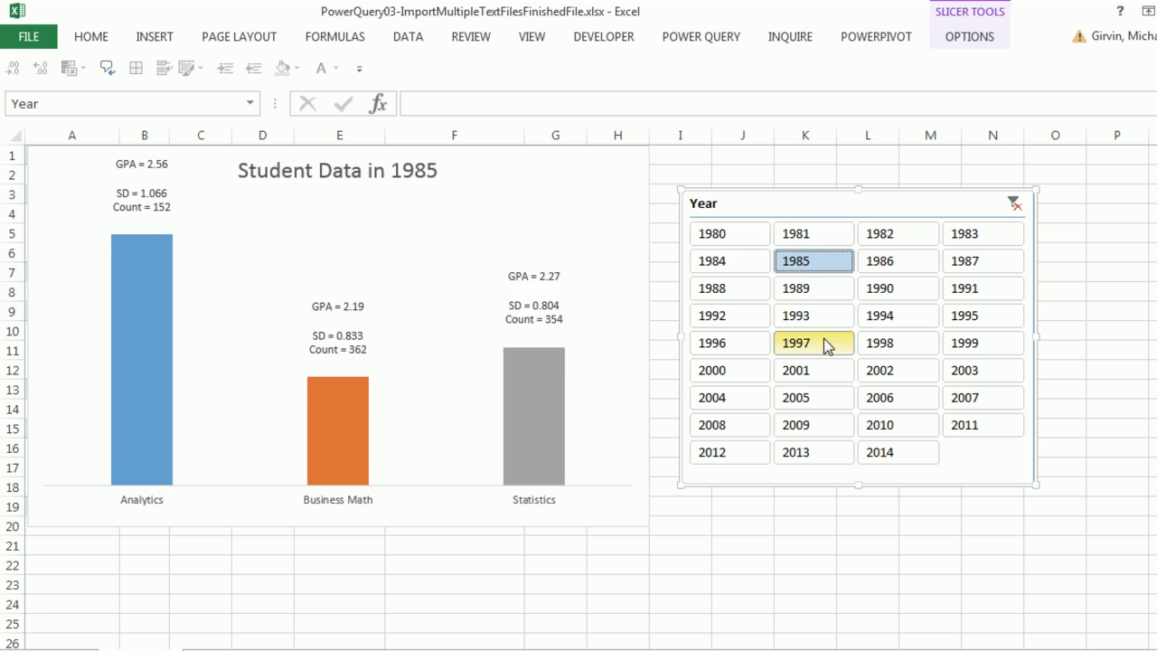
left_click(824, 338)
left_click(877, 424)
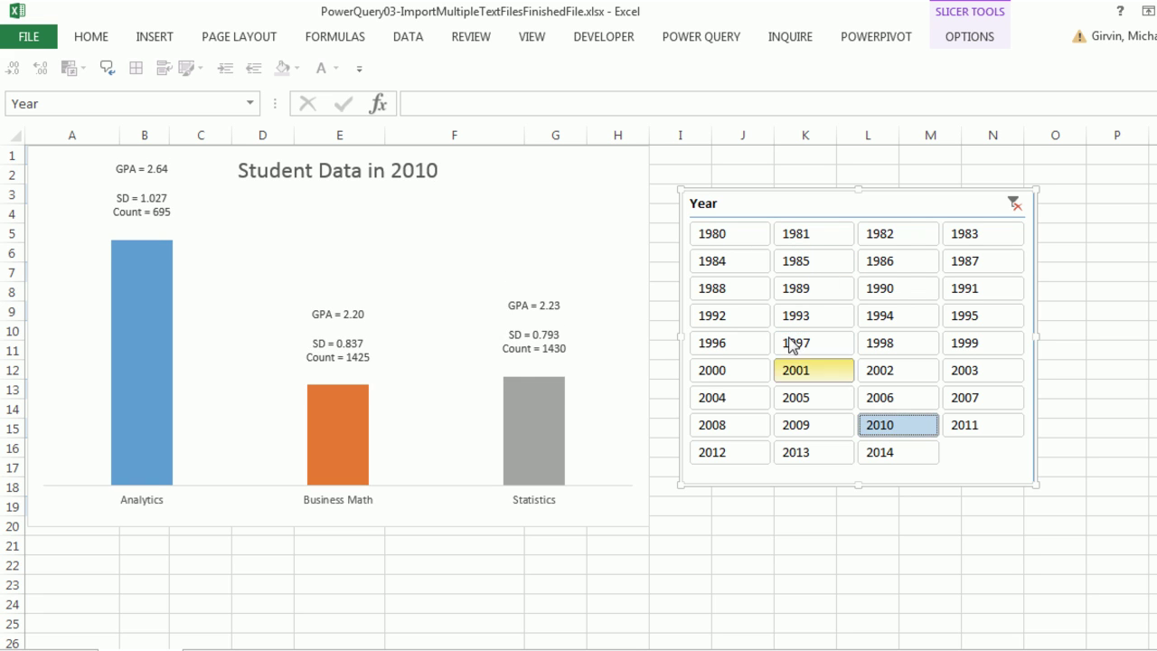
left_click(726, 235)
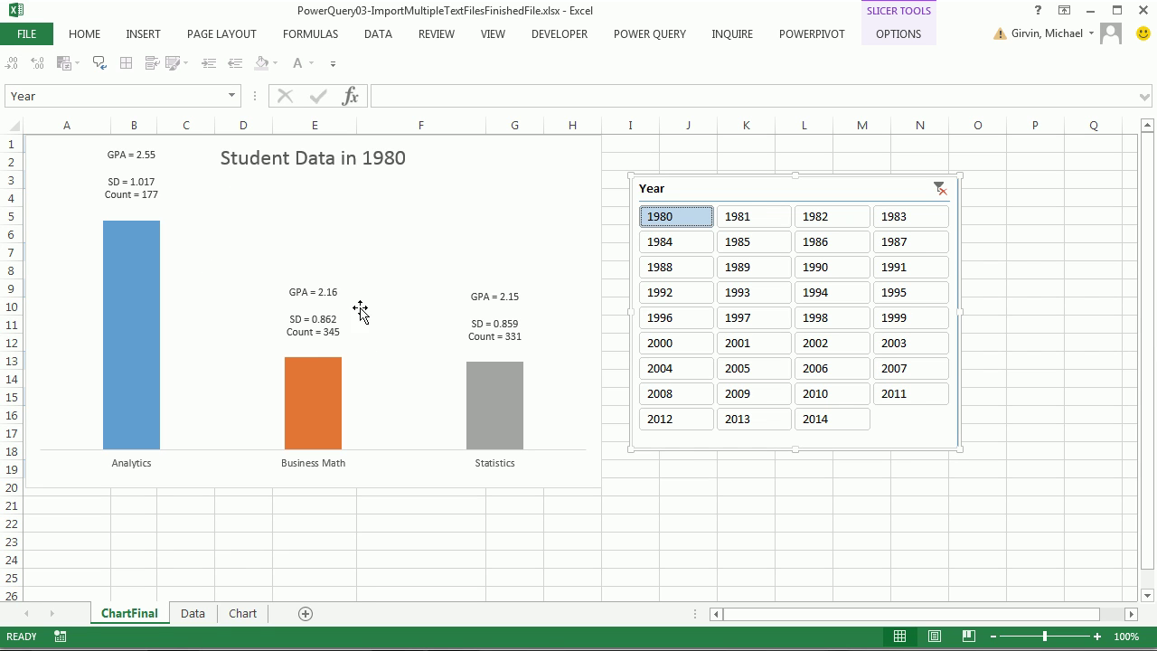
- On the Data sheet, show Power Query's From File import sources, including From Folder
left_click(193, 614)
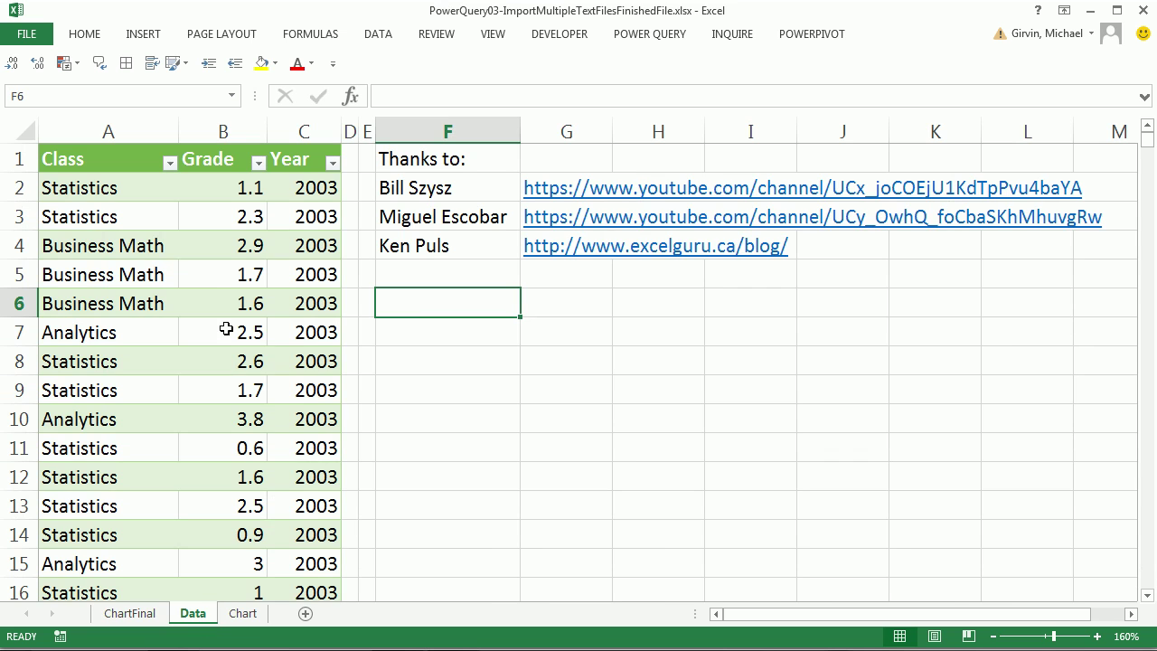
left_click(655, 41)
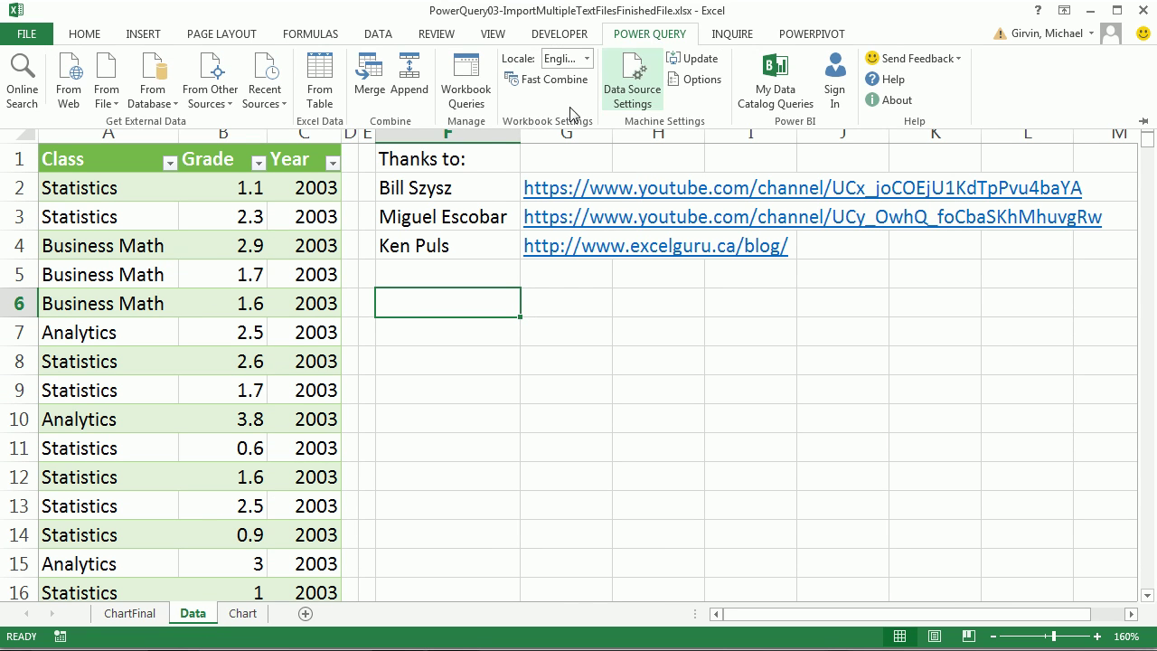
left_click(110, 99)
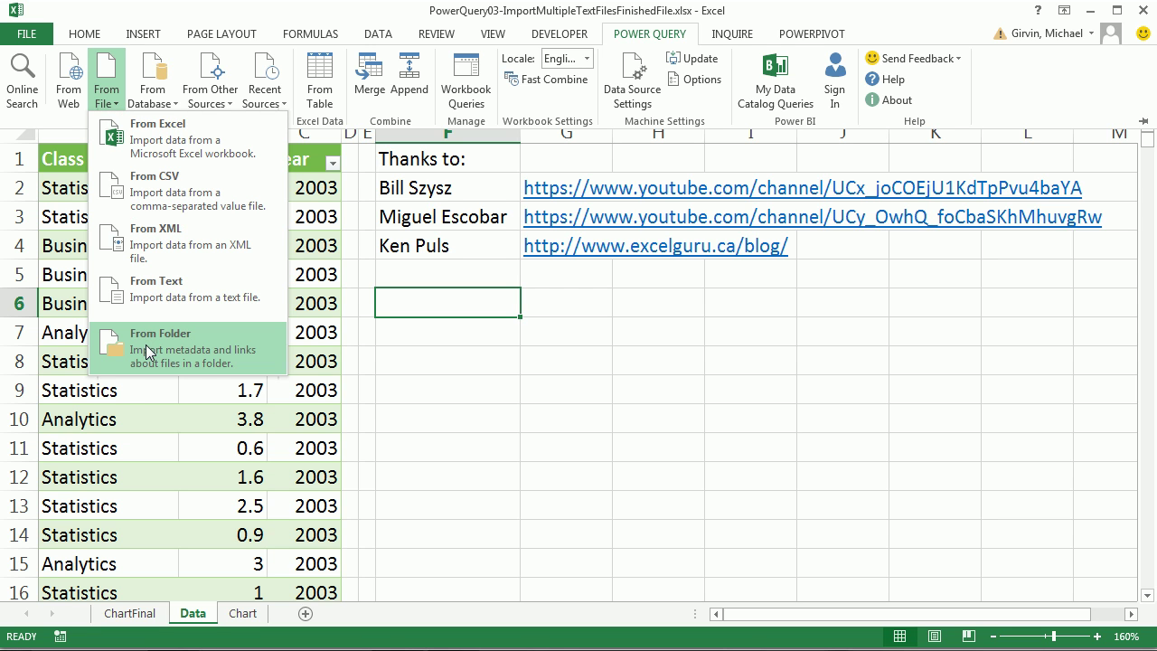